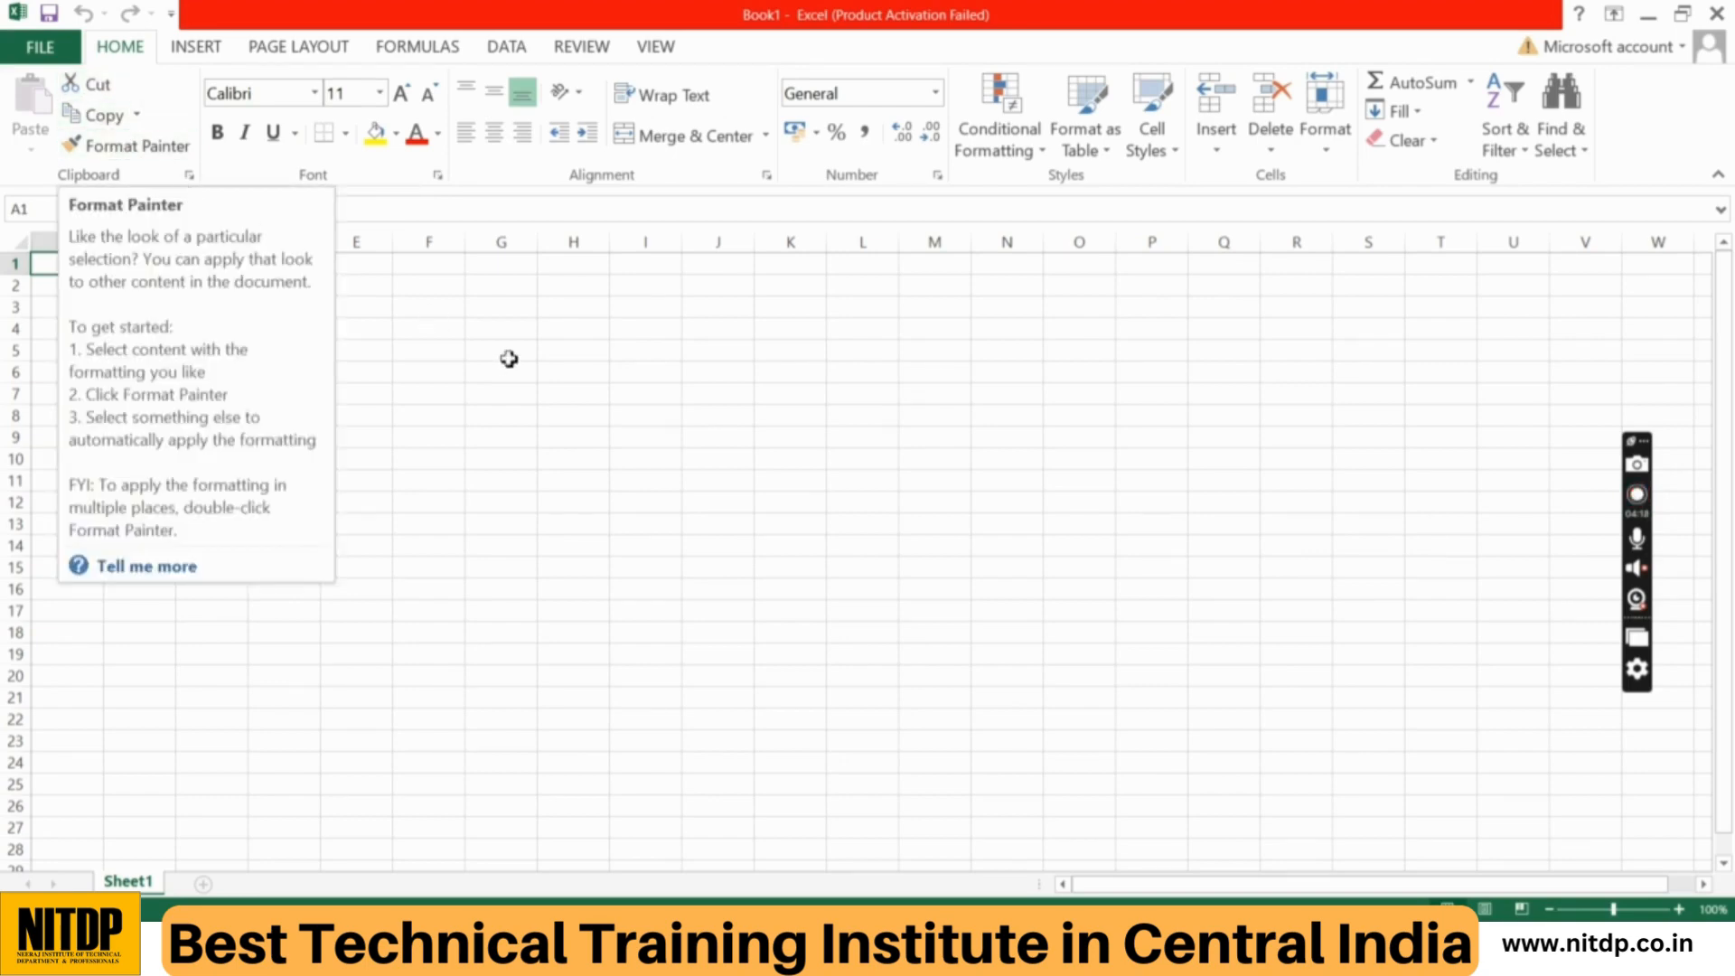
# Step: Enter the headings S.NO. in cell A1 and NAME OF STUDENT in cell B1
pyautogui.click(619, 483)
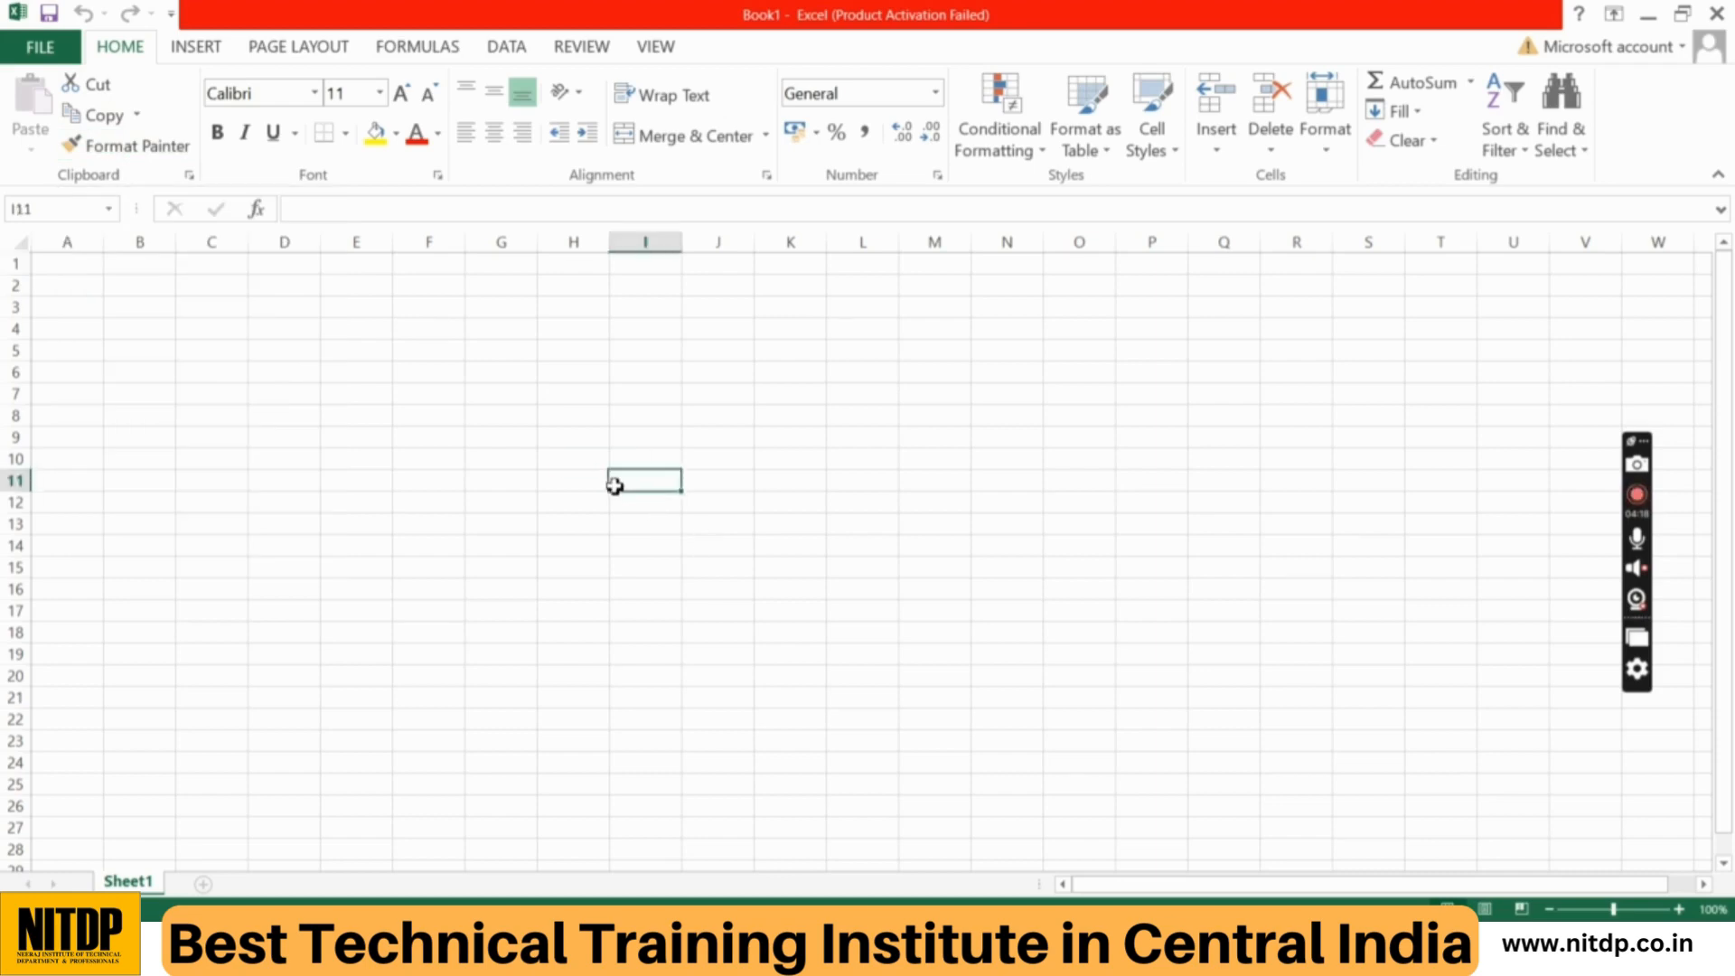
pyautogui.click(76, 272)
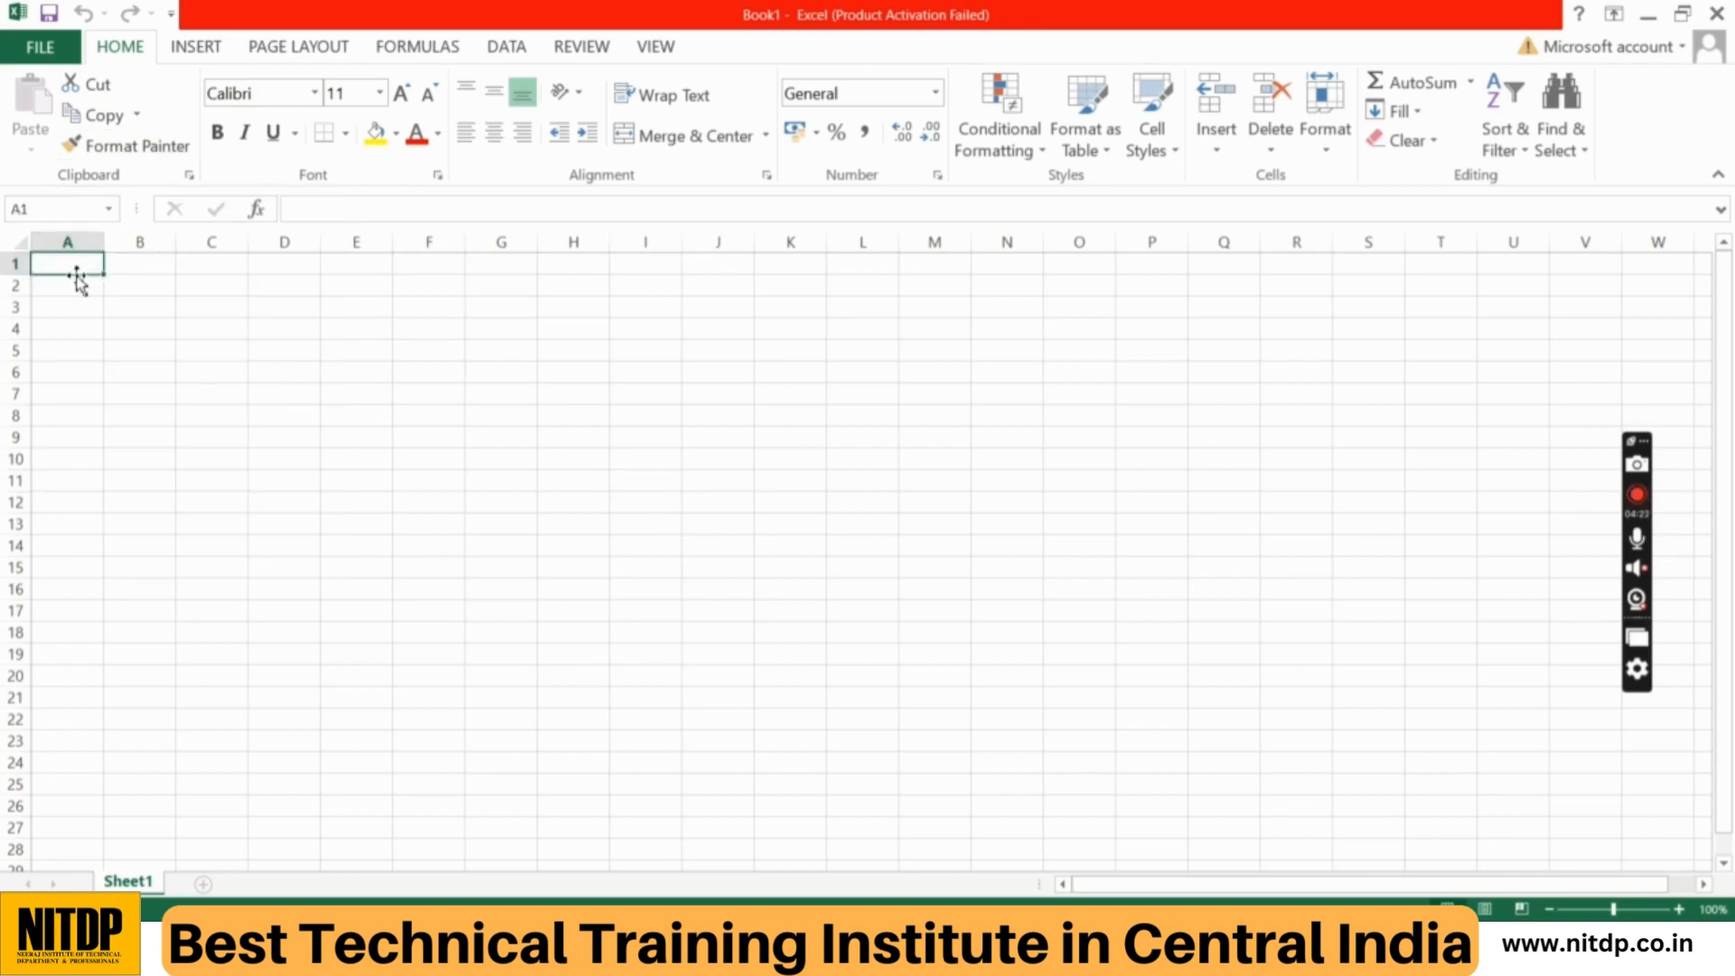
pyautogui.write('s')
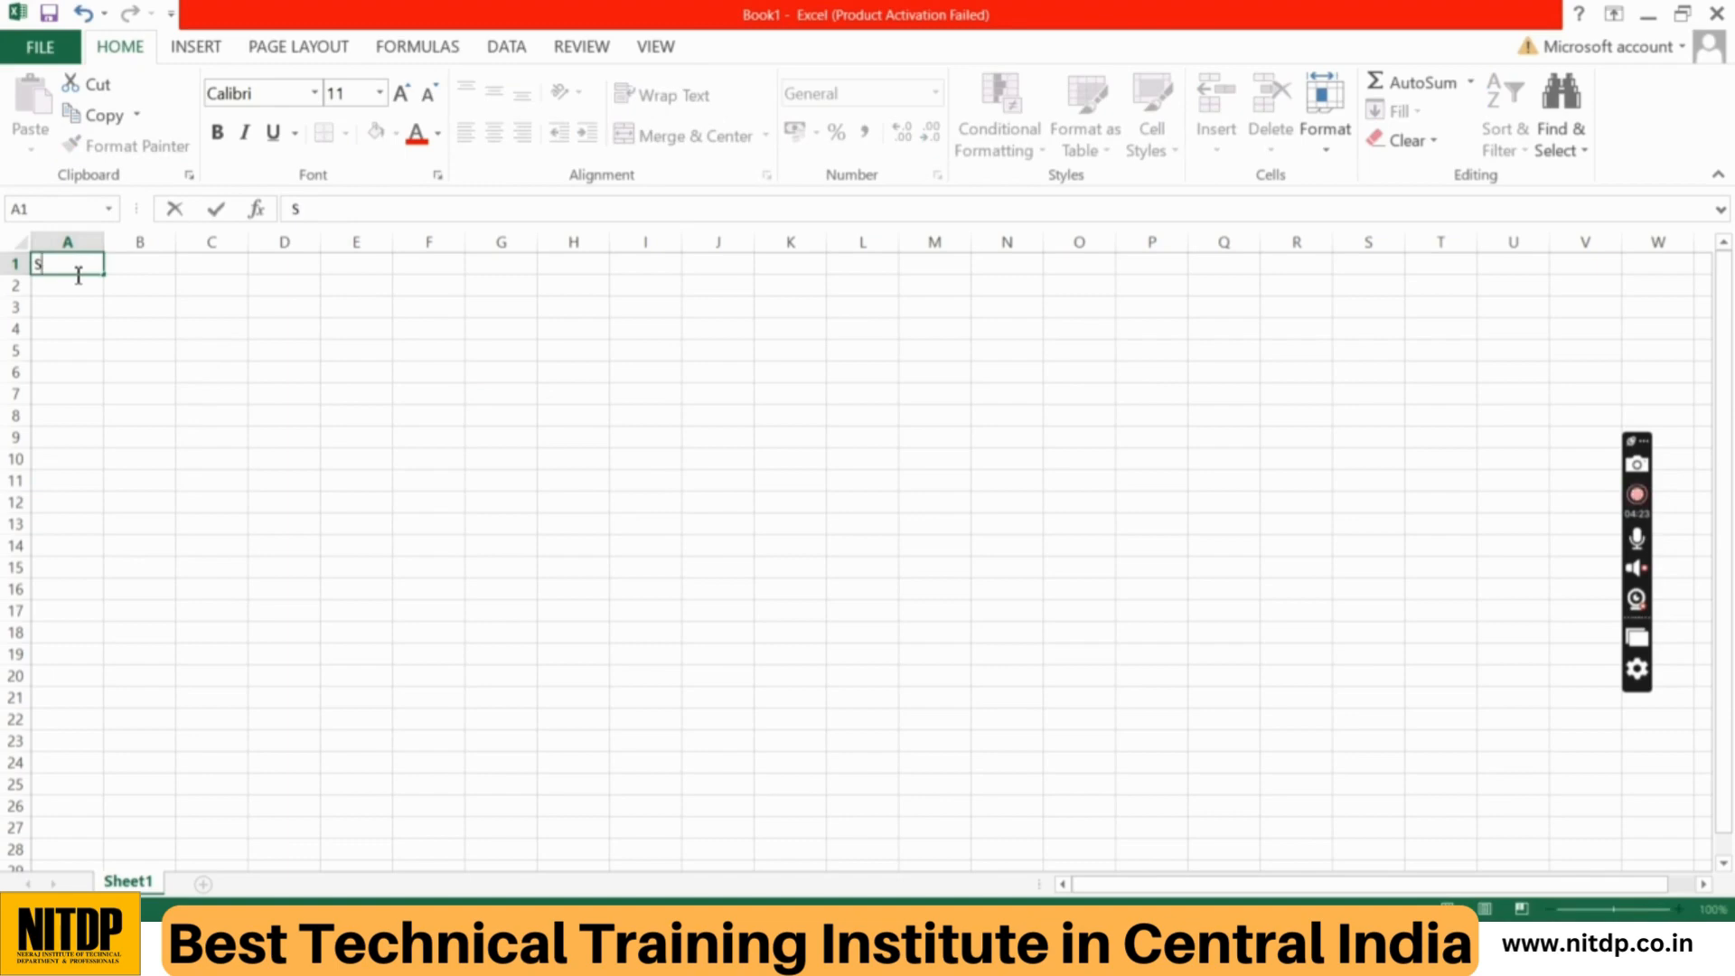
pyautogui.write('.NO.')
pyautogui.press('Tab')
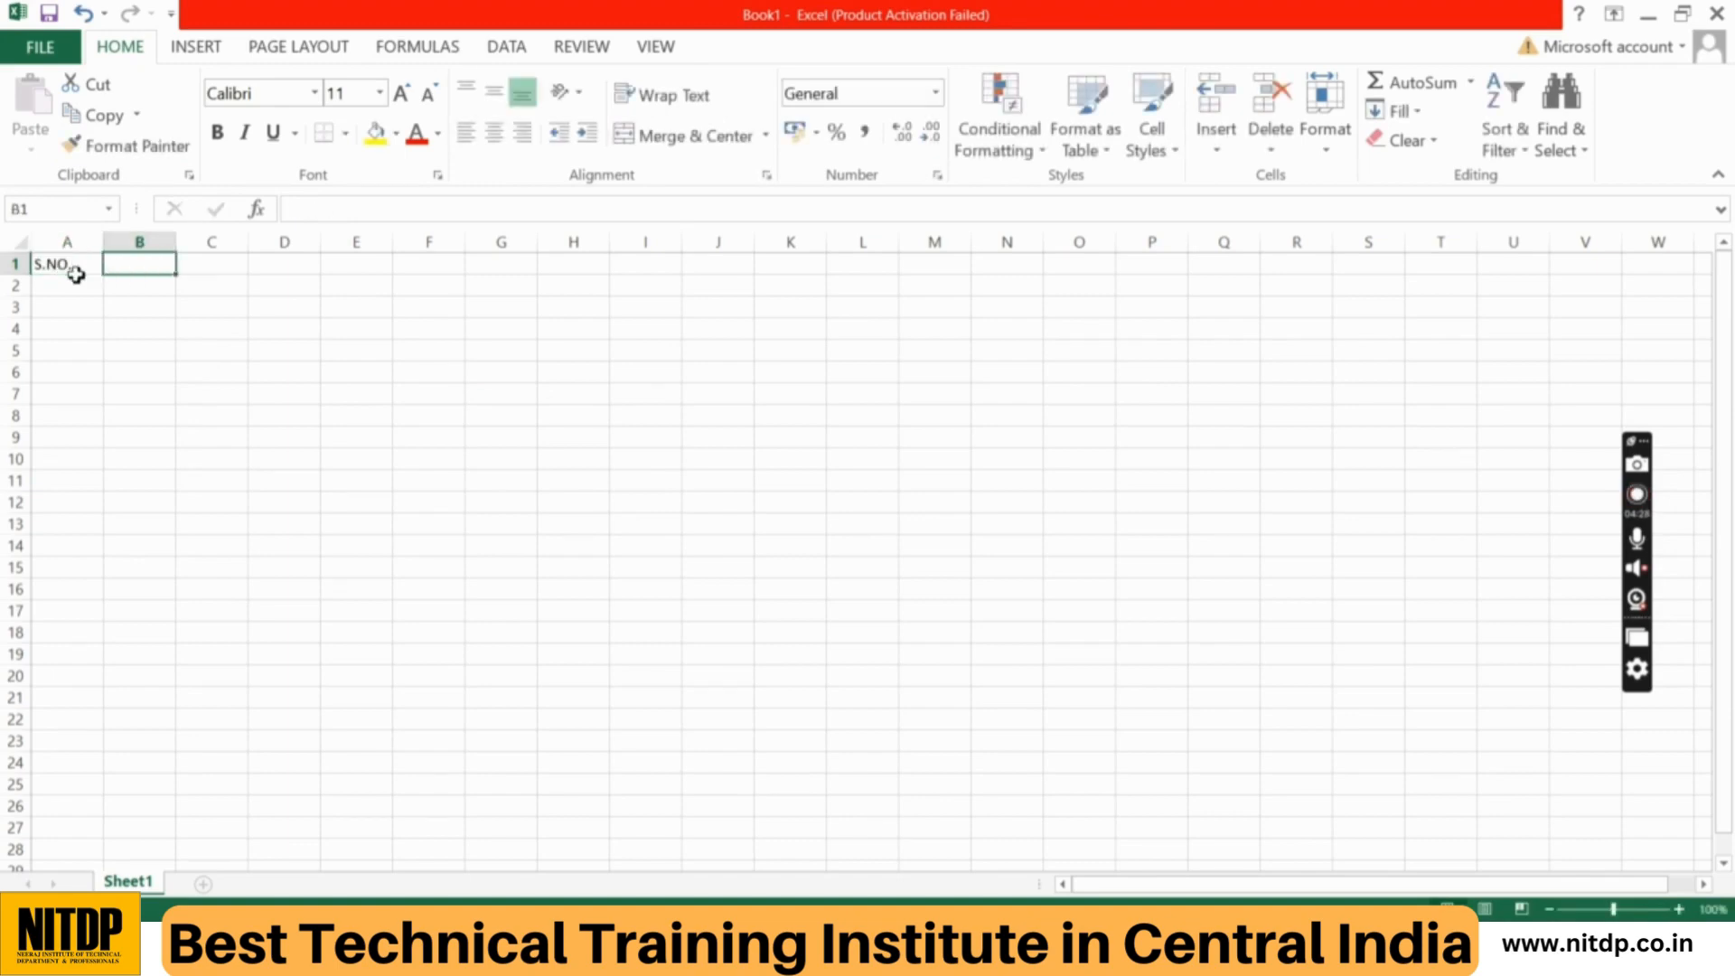
pyautogui.write('NAME')
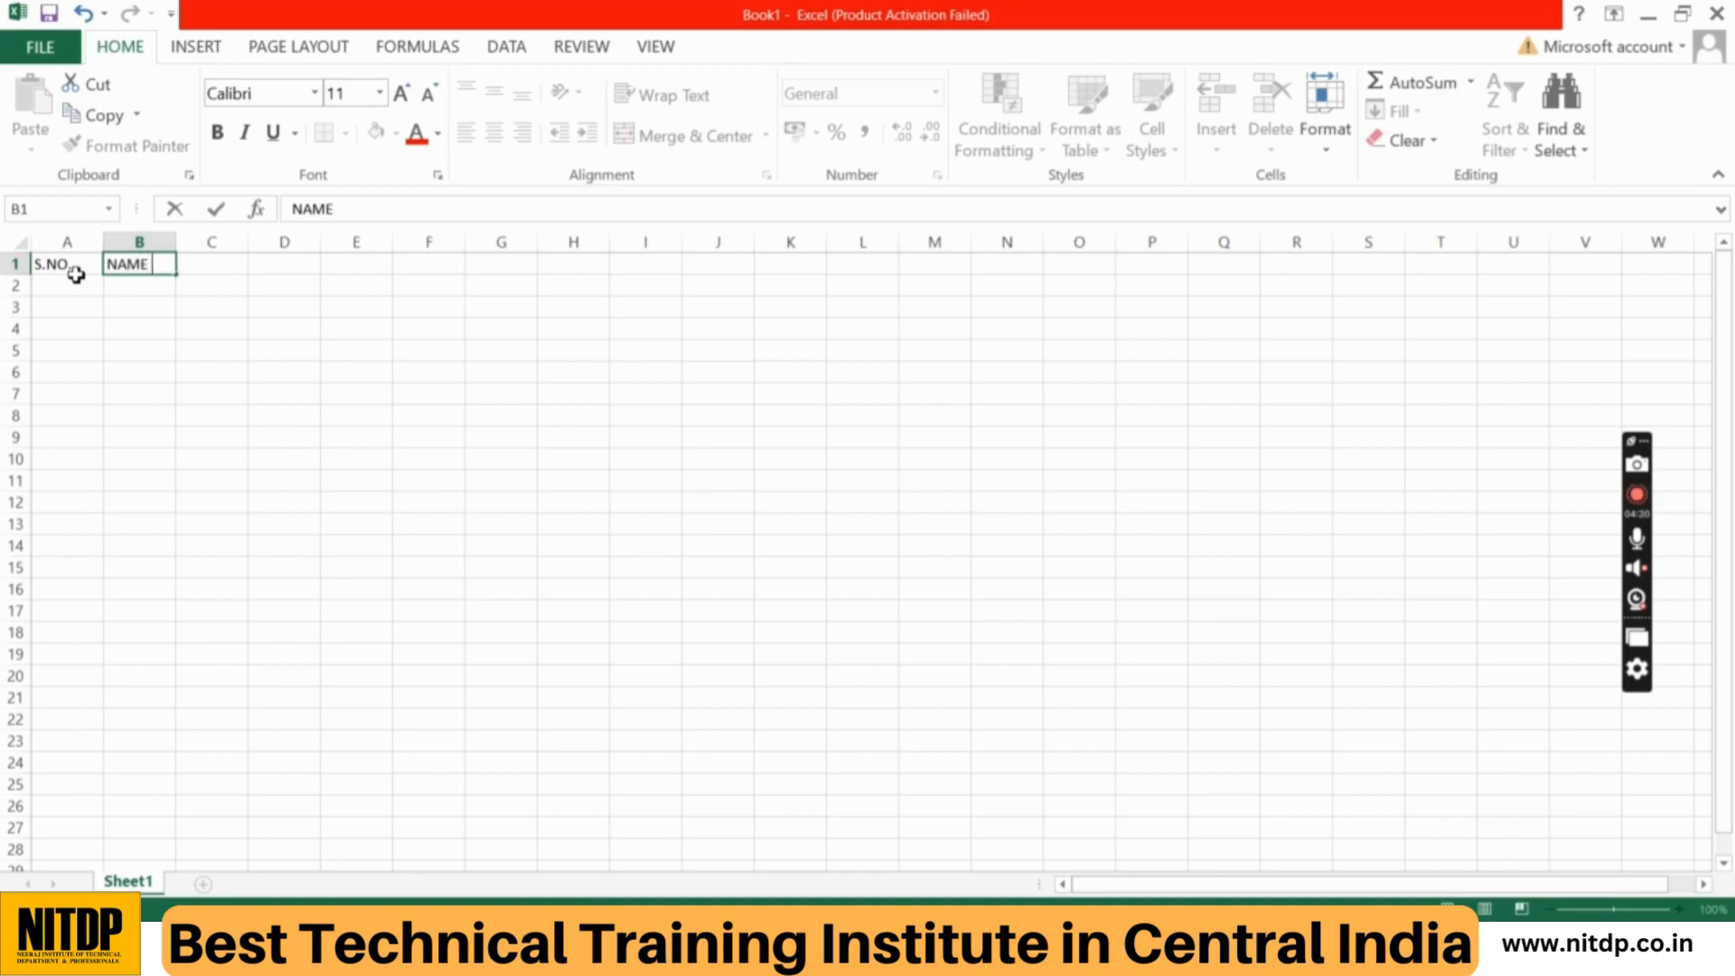
pyautogui.write(' OF STUDEN')
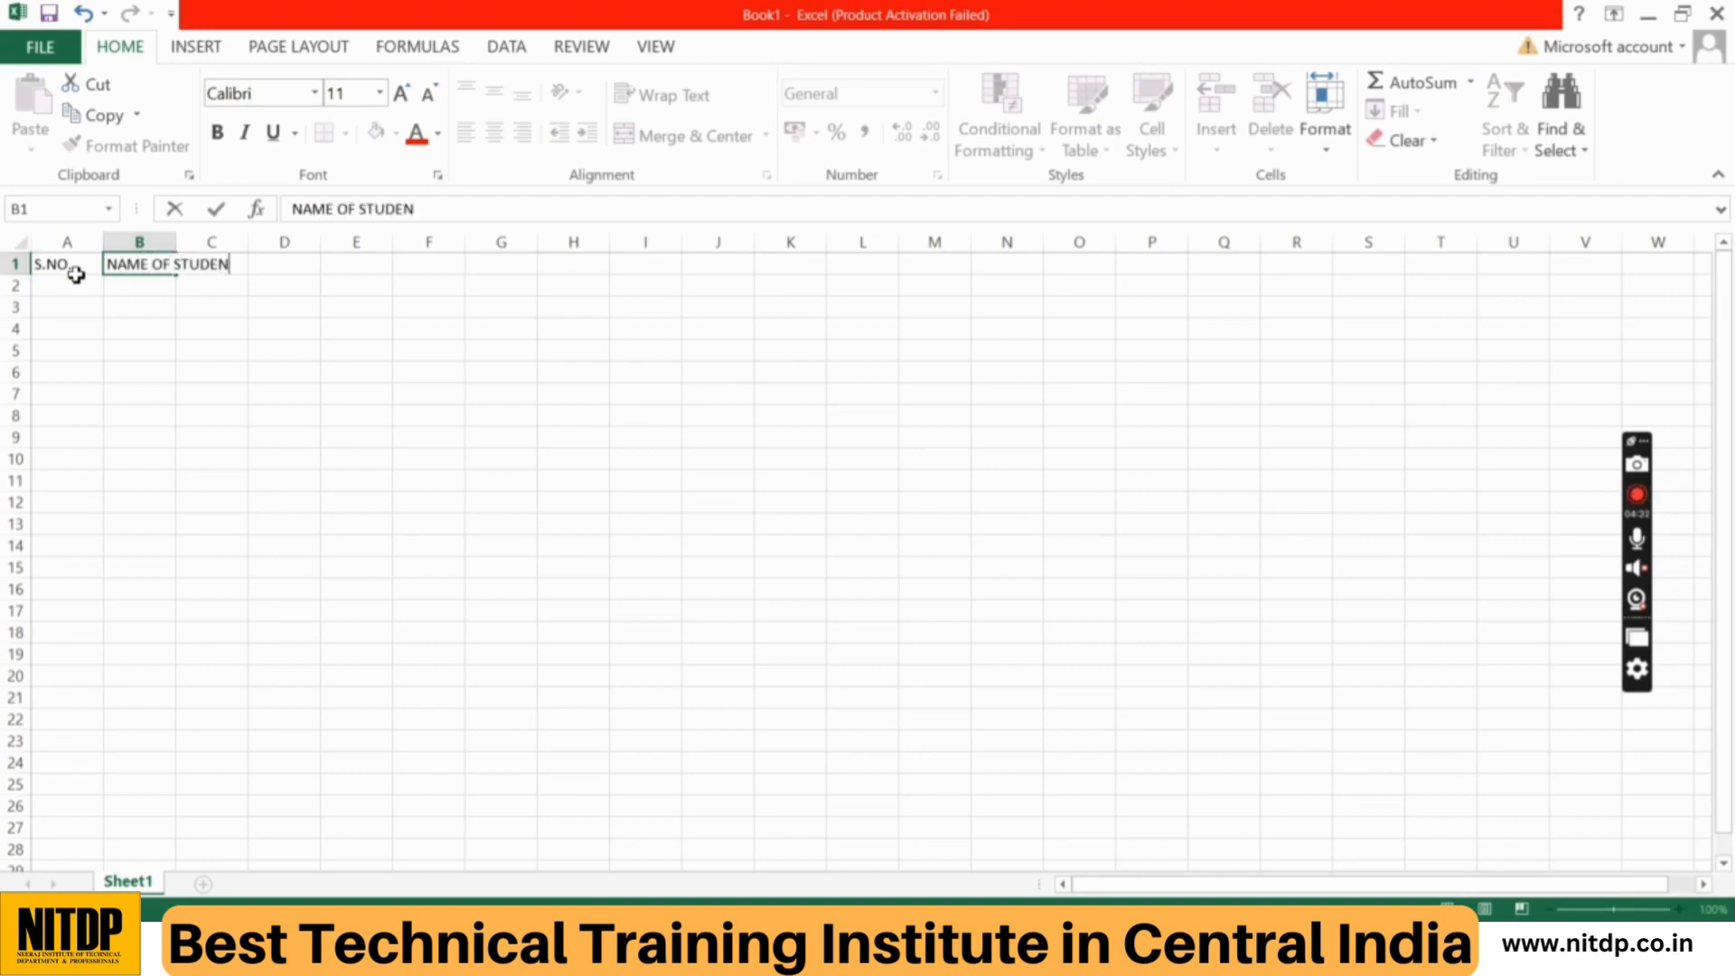
pyautogui.write('T')
pyautogui.press('Tab')
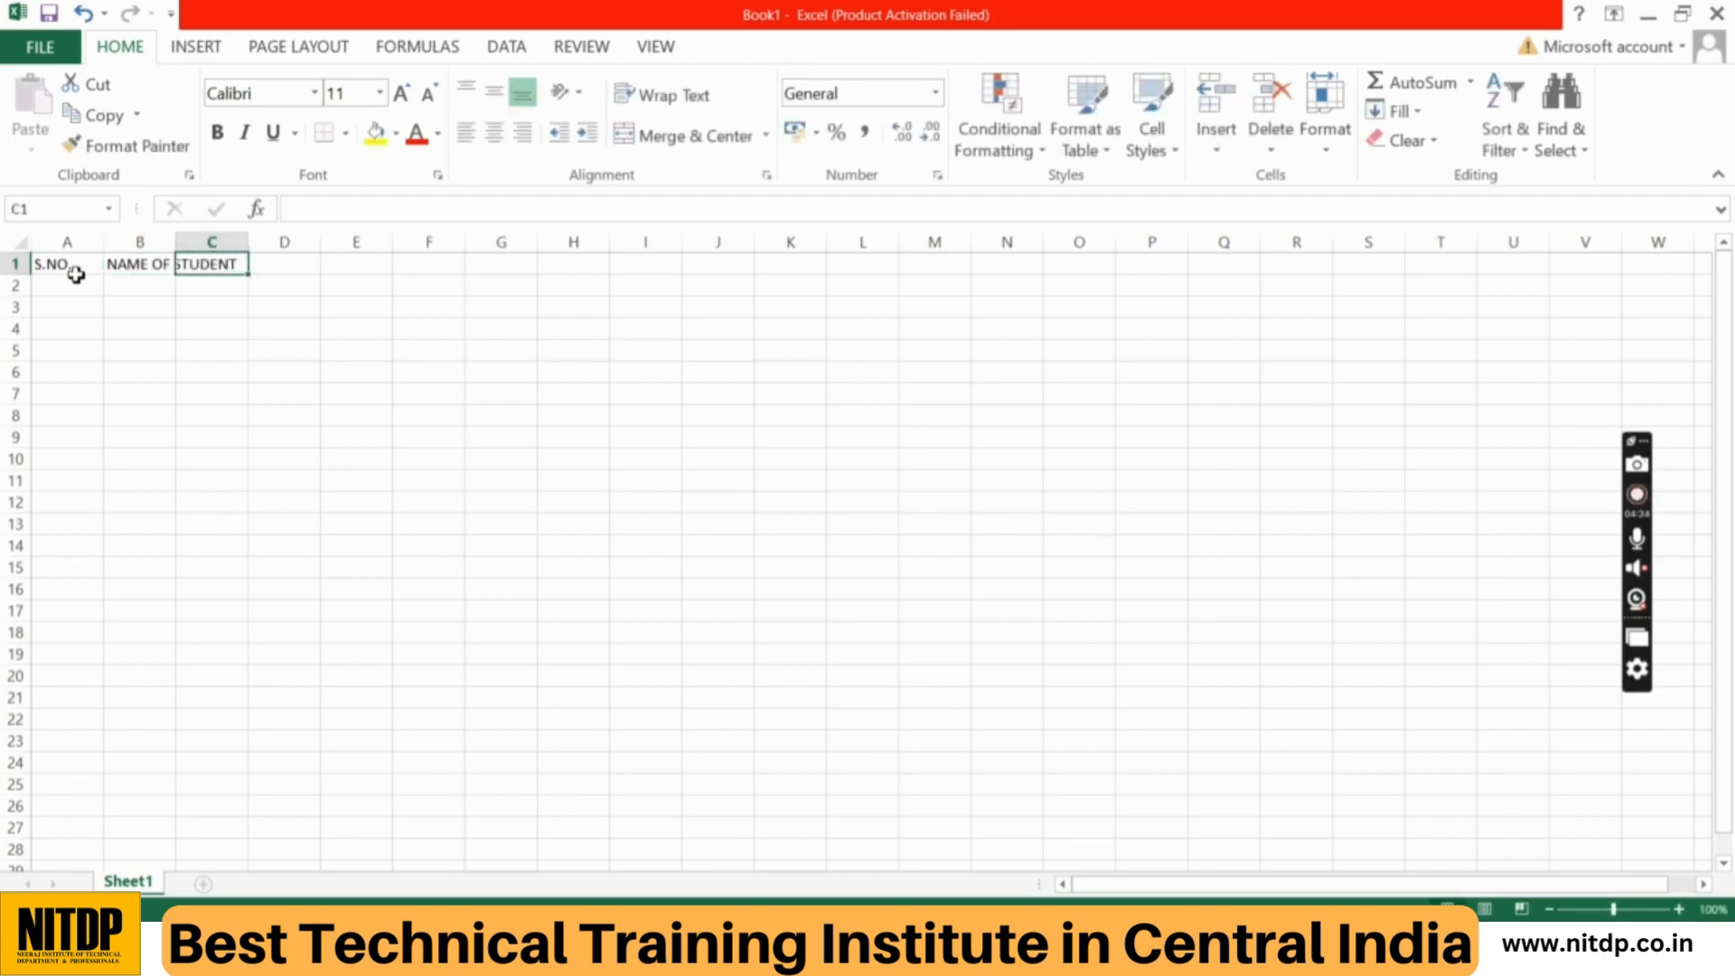
pyautogui.write('H')
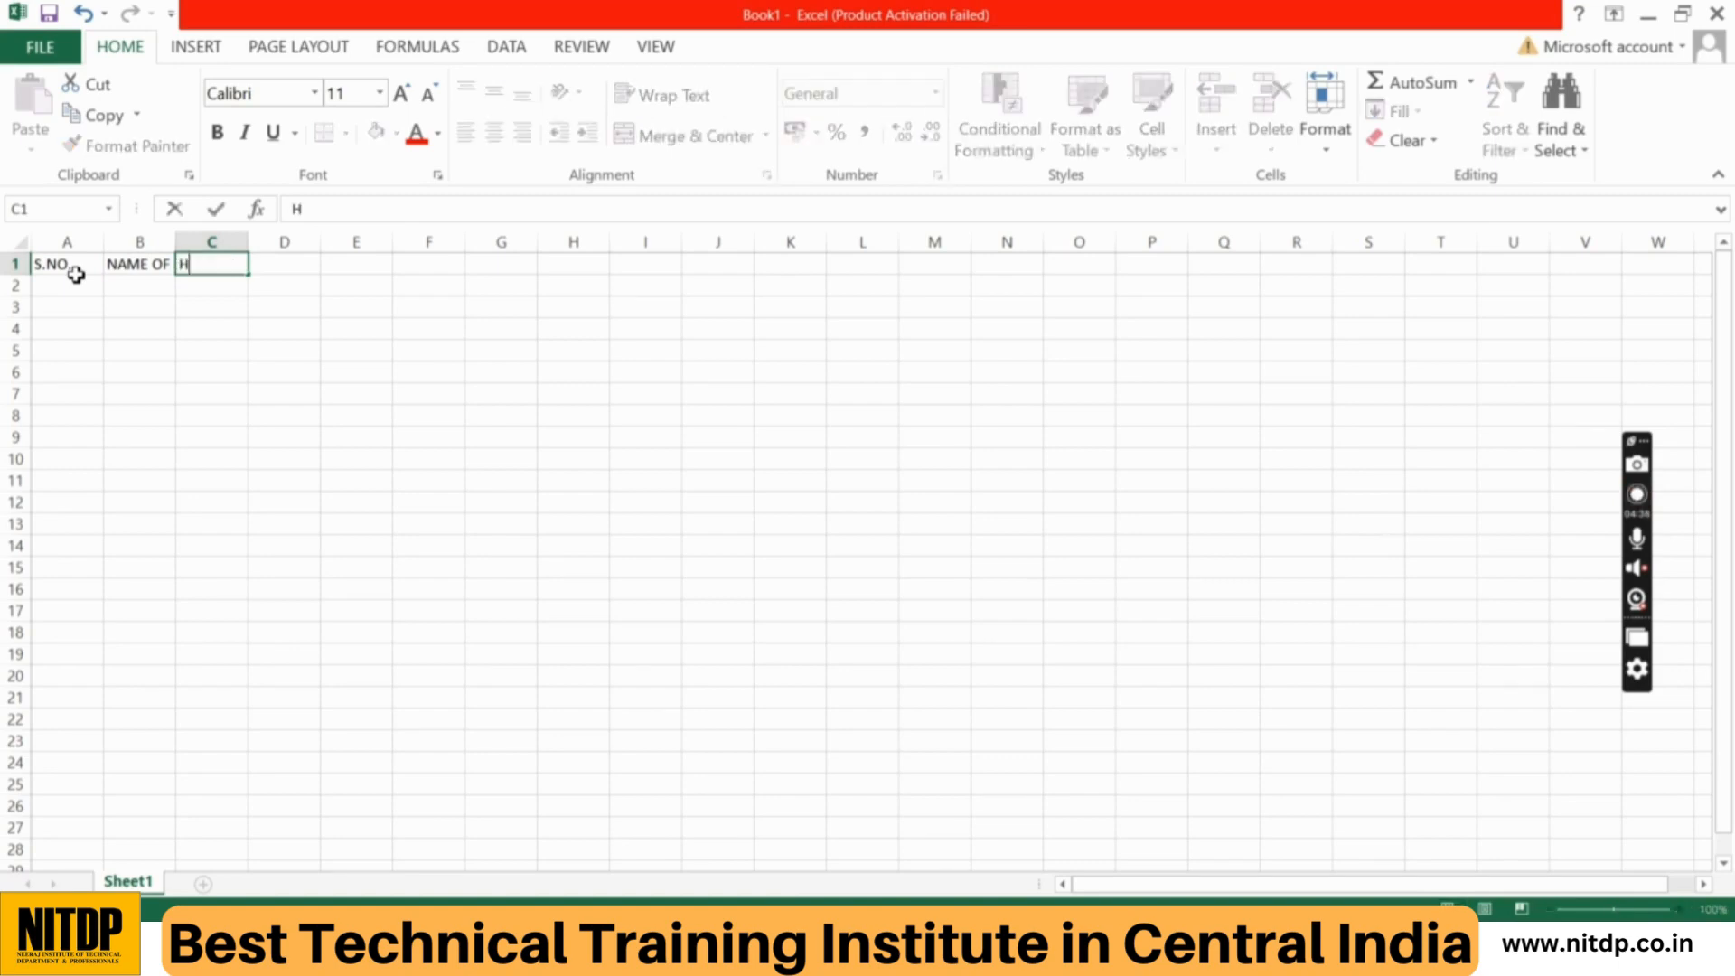
pyautogui.write('INDI ENHLISH')
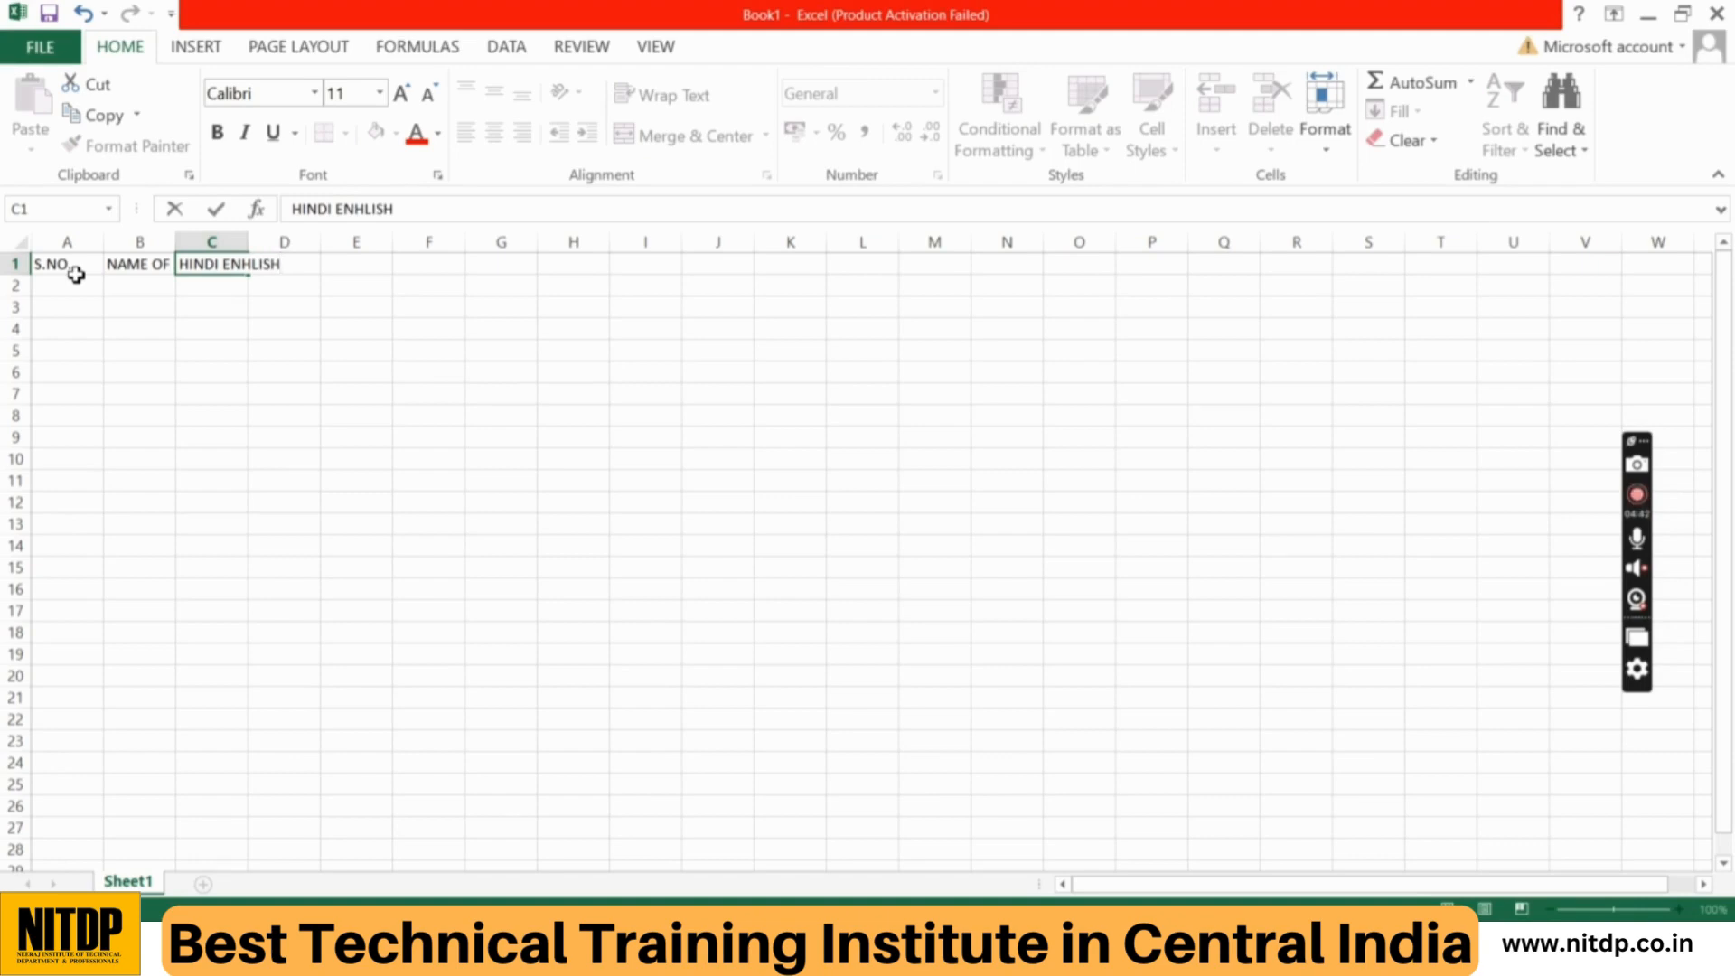
pyautogui.press('Tab')
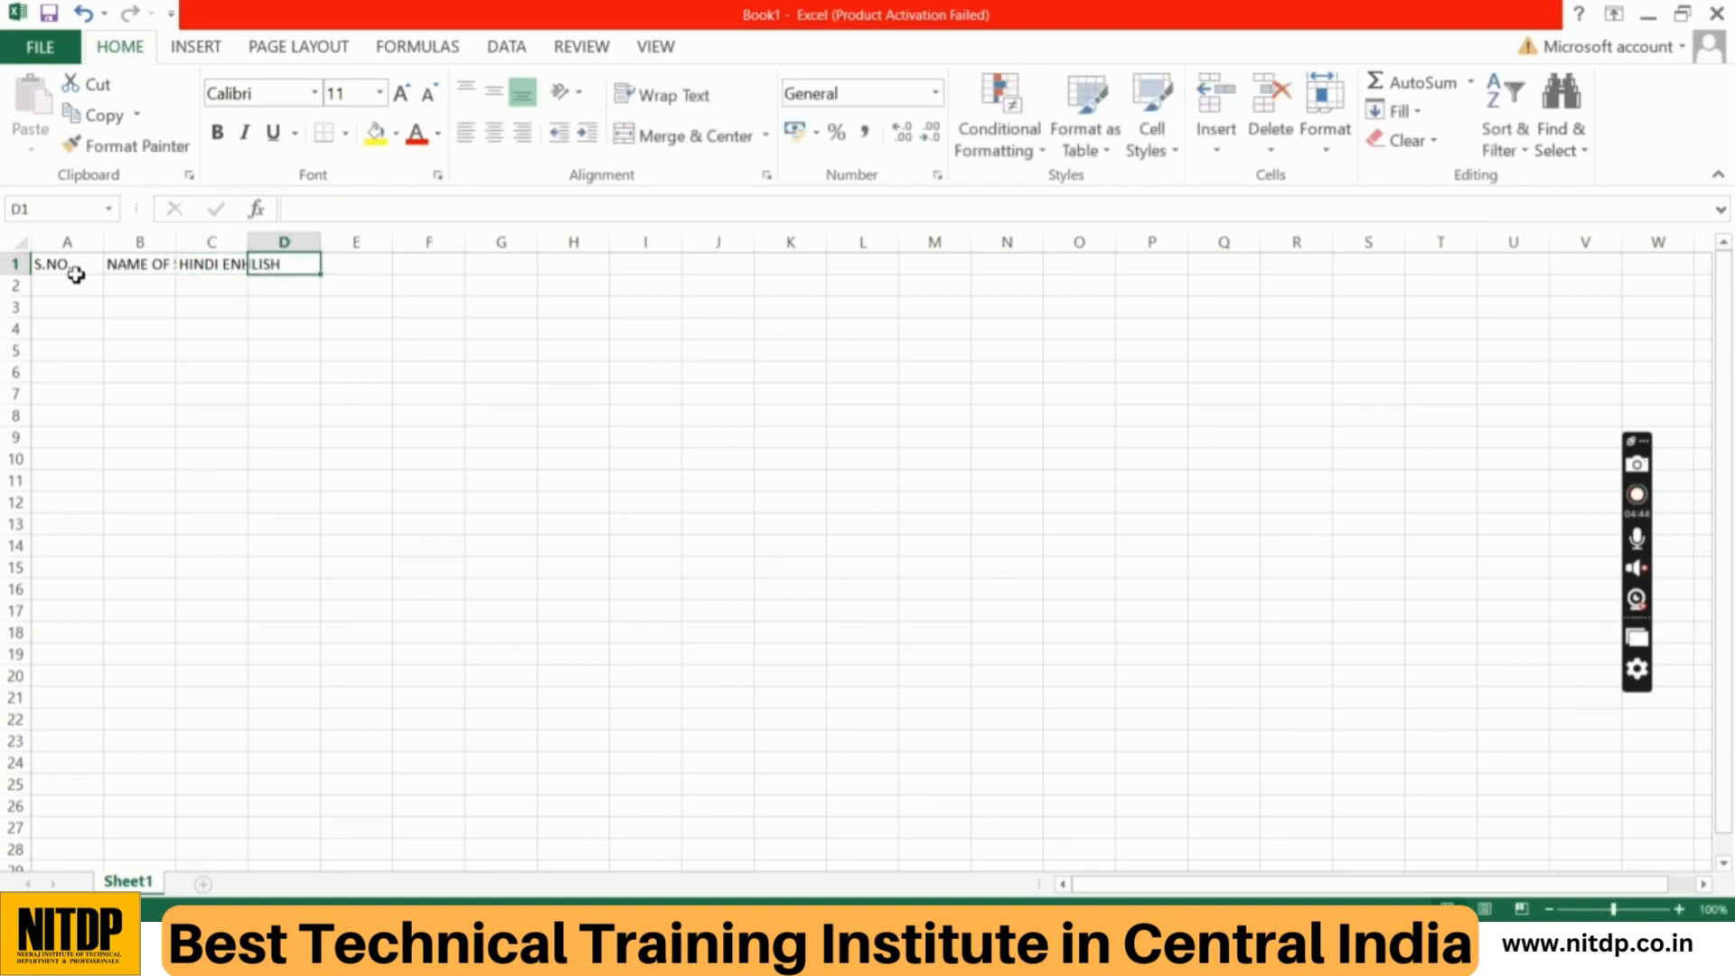
pyautogui.press('Left')
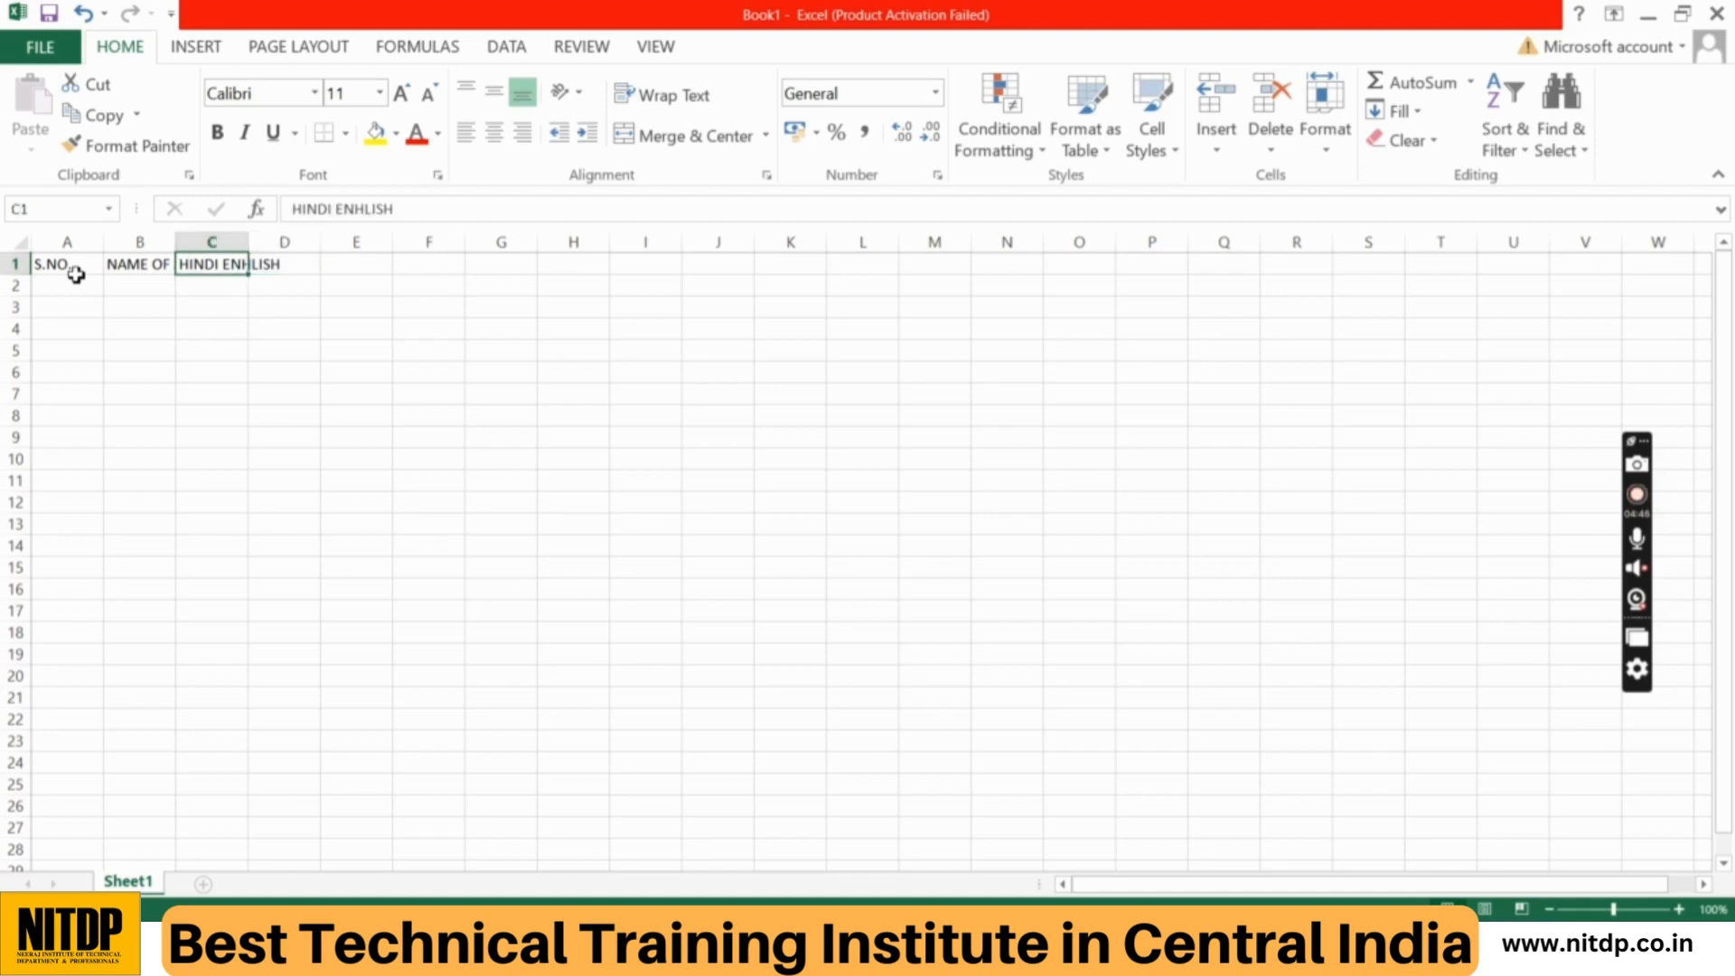
pyautogui.press('BackSpace')
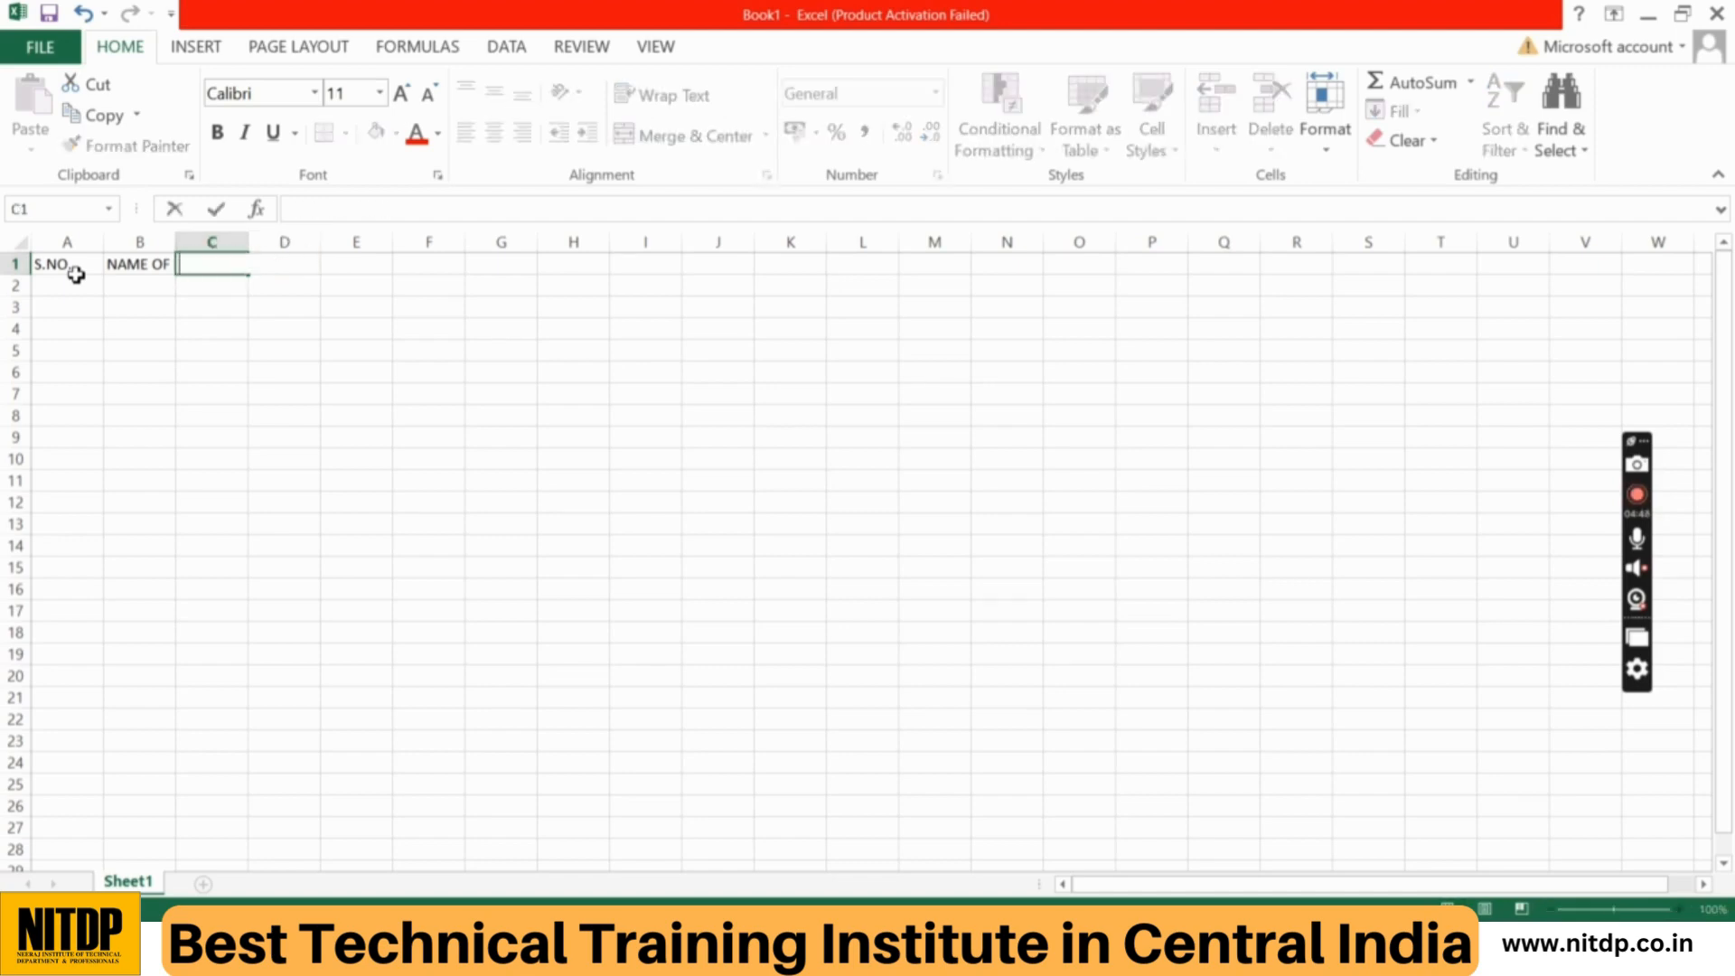
# Step: Enter the subject headings HINDI in cell C1 and ENGLISH in cell D1
pyautogui.write('HINDI')
pyautogui.press('Right')
pyautogui.write('ENGK')
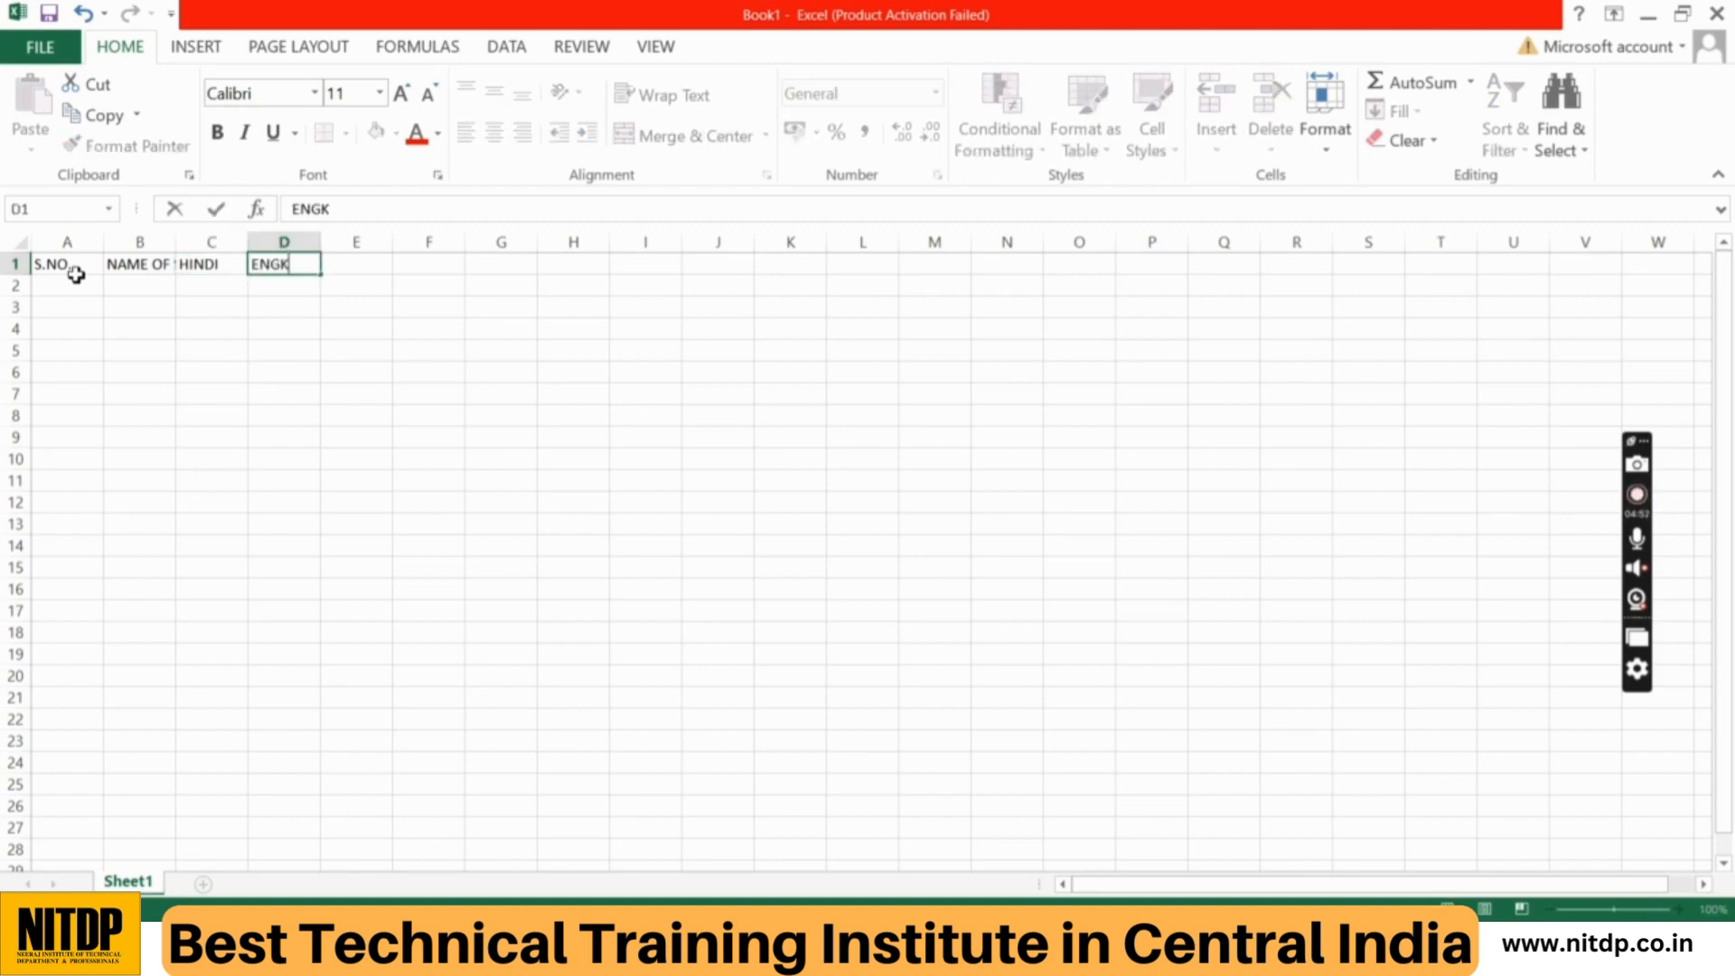
pyautogui.press('BackSpace')
pyautogui.write('LISH')
pyautogui.press('Right')
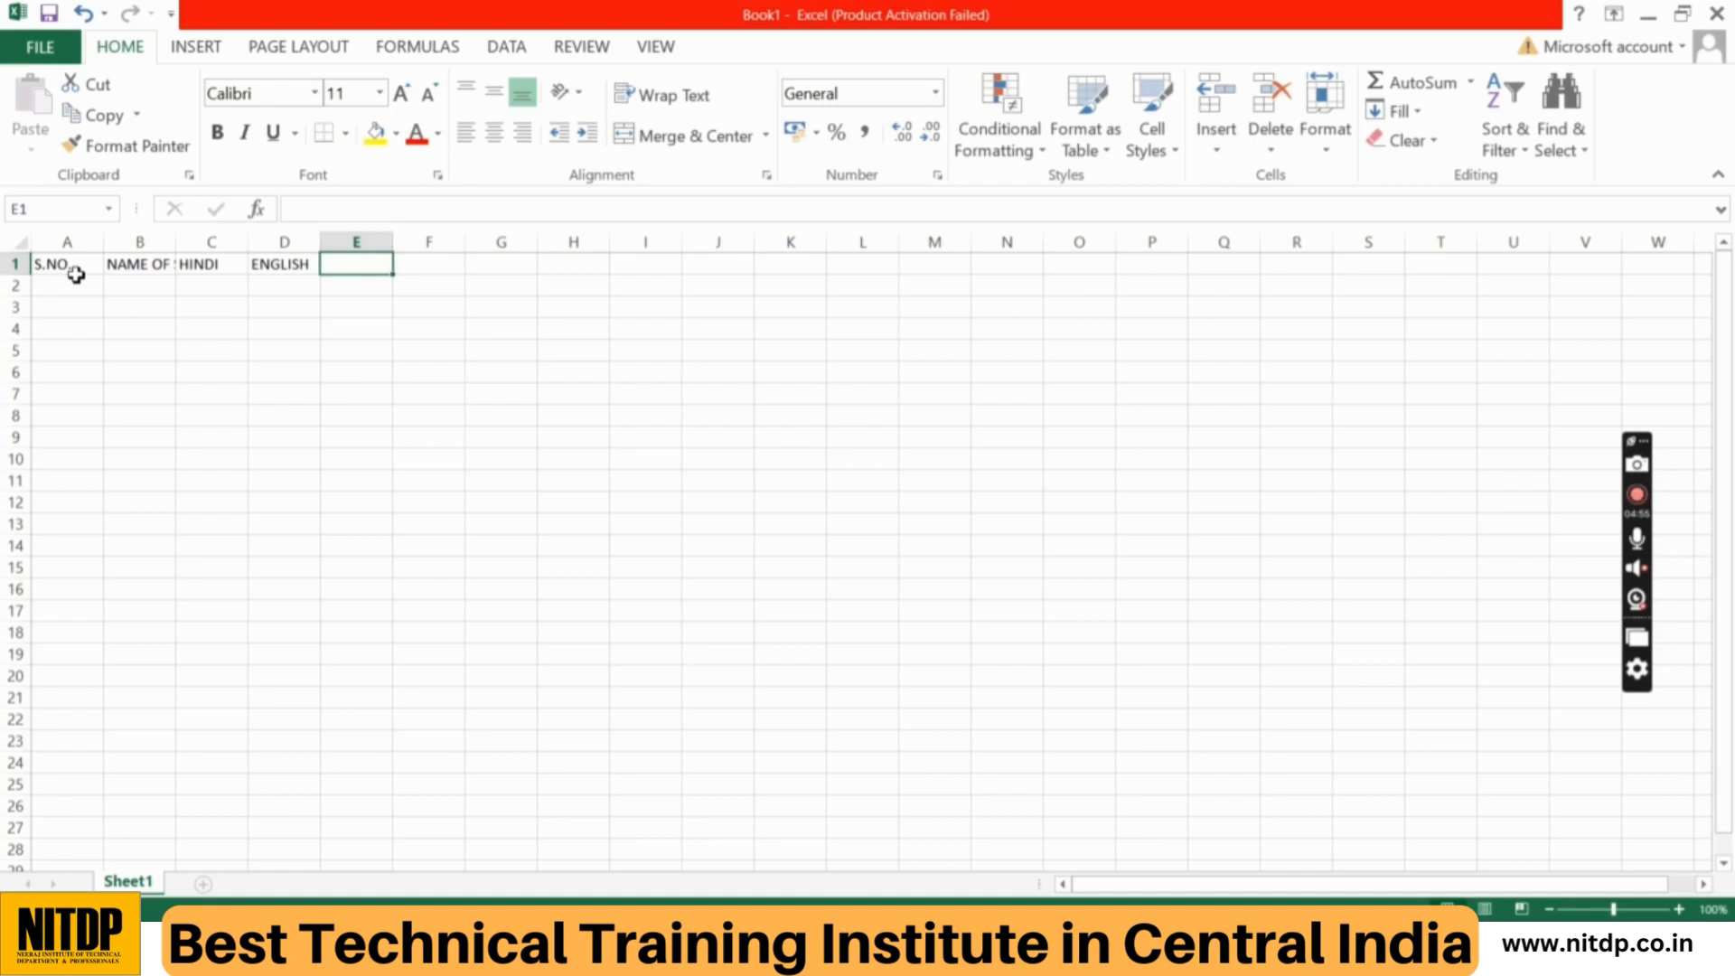
# Step: Complete the header row with MATHS in E1, SCIENCE in F1 and TOTAL in G1
pyautogui.write('MATHS')
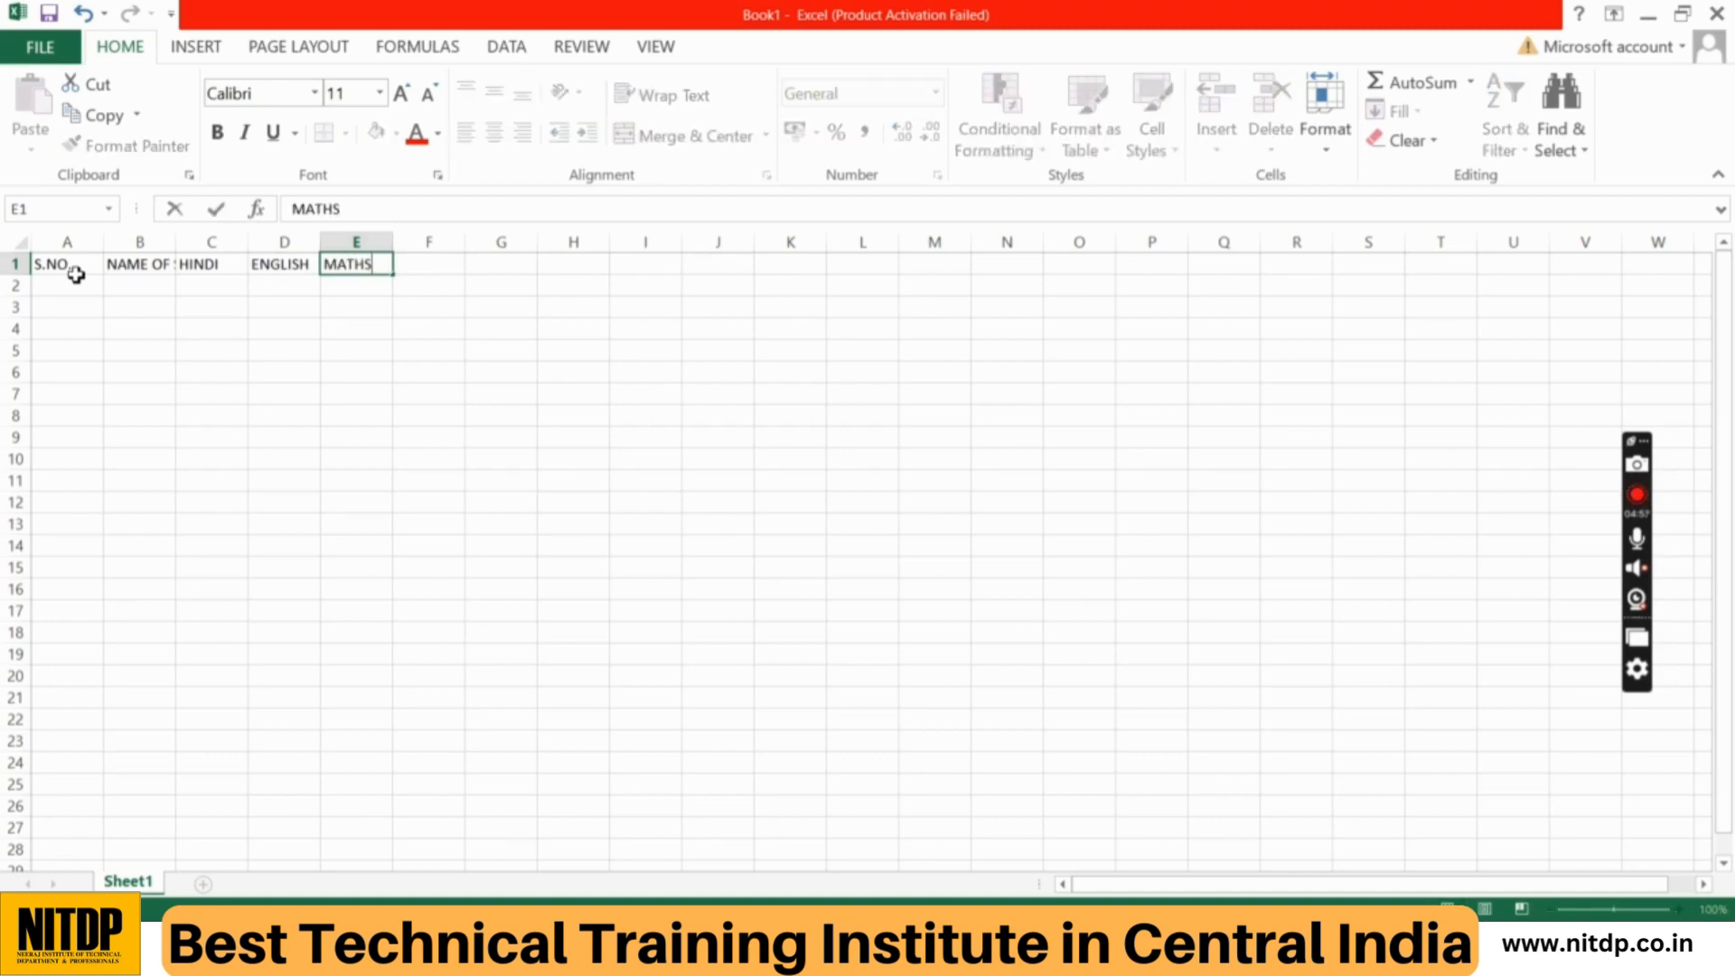
pyautogui.press('Right')
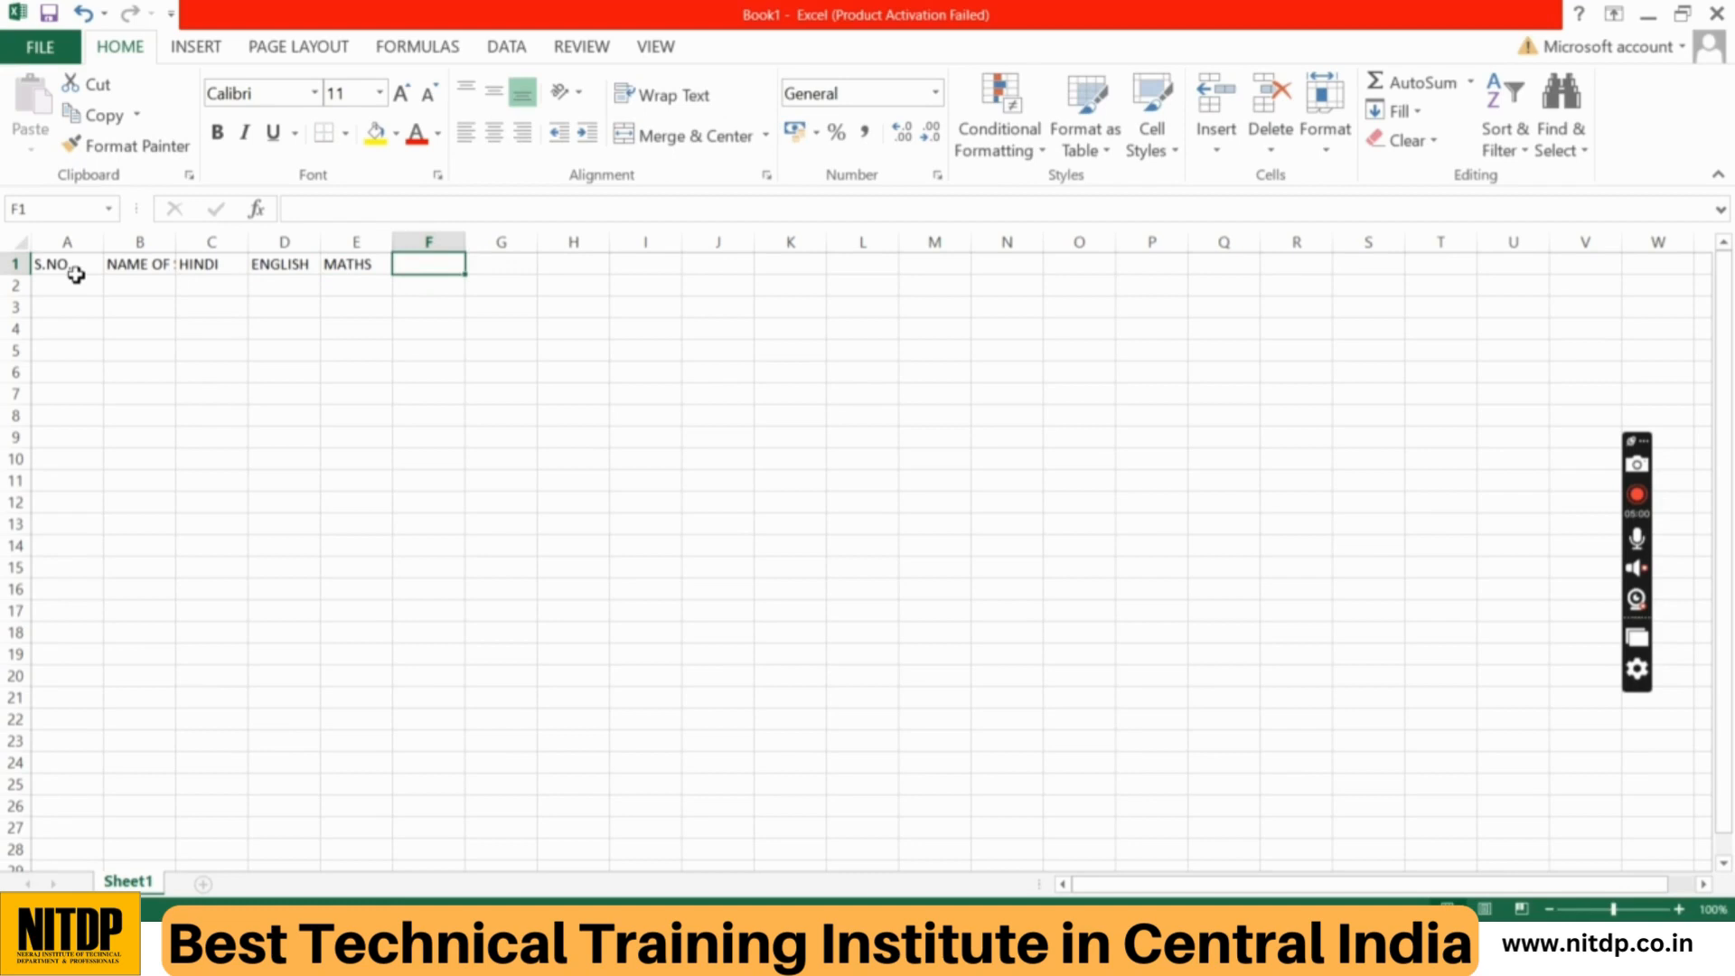
pyautogui.write('SCIEN')
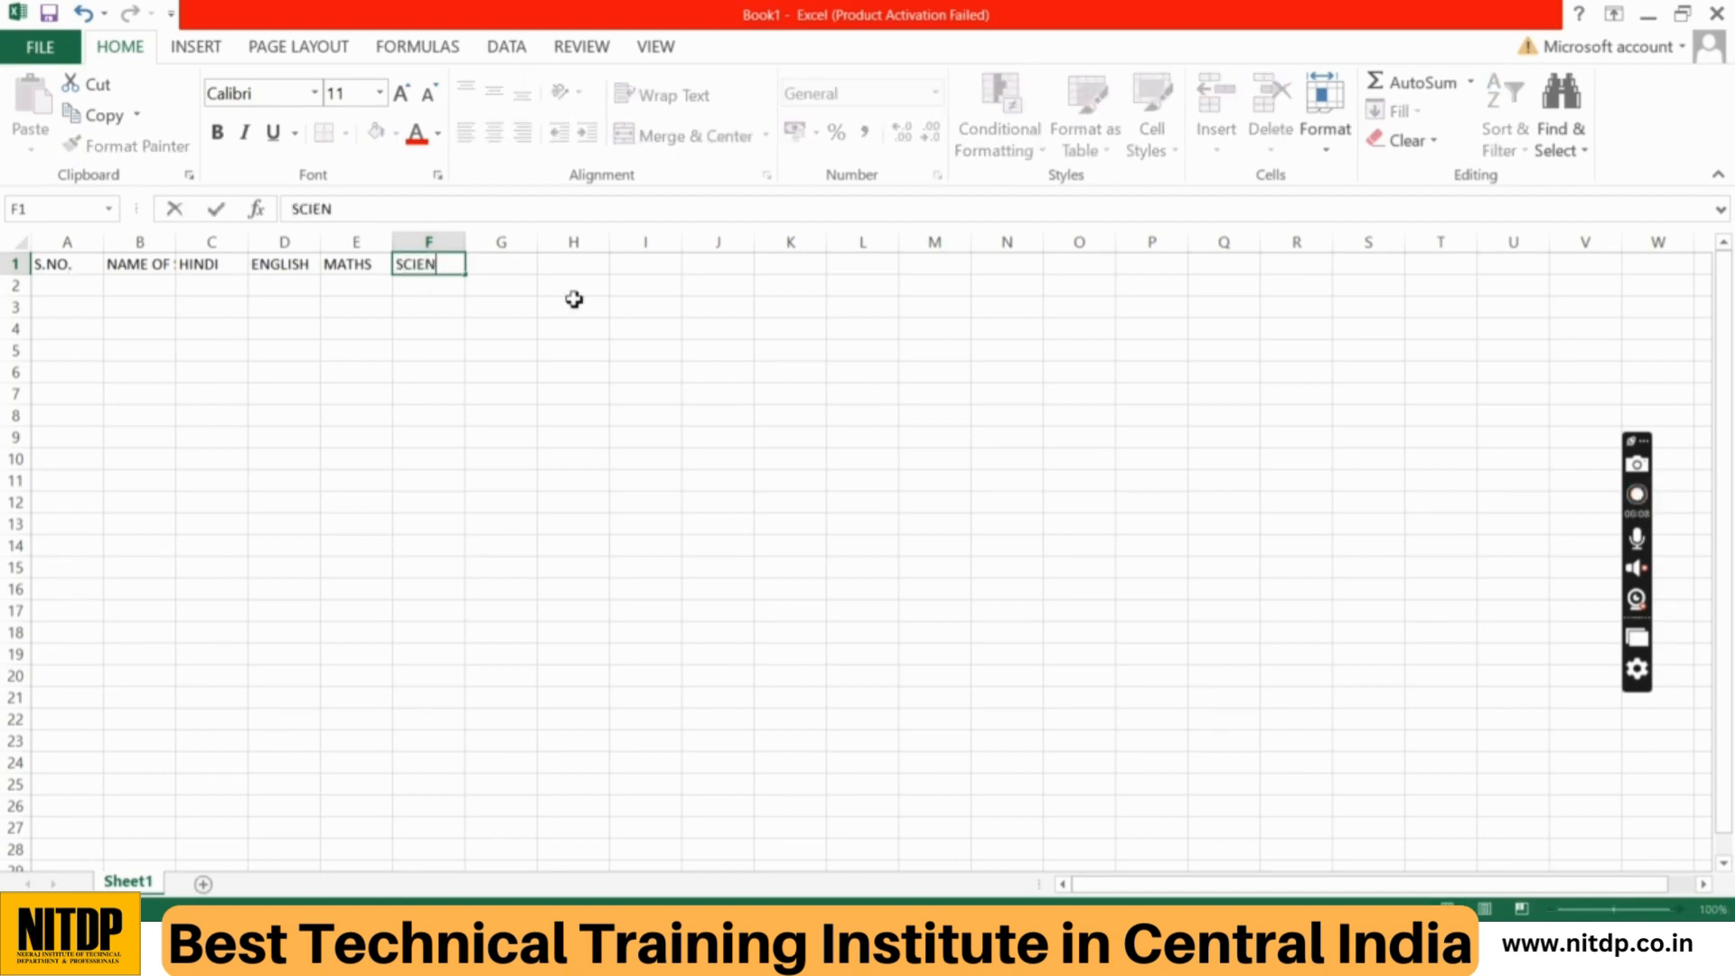
pyautogui.write('CE')
pyautogui.press('Right')
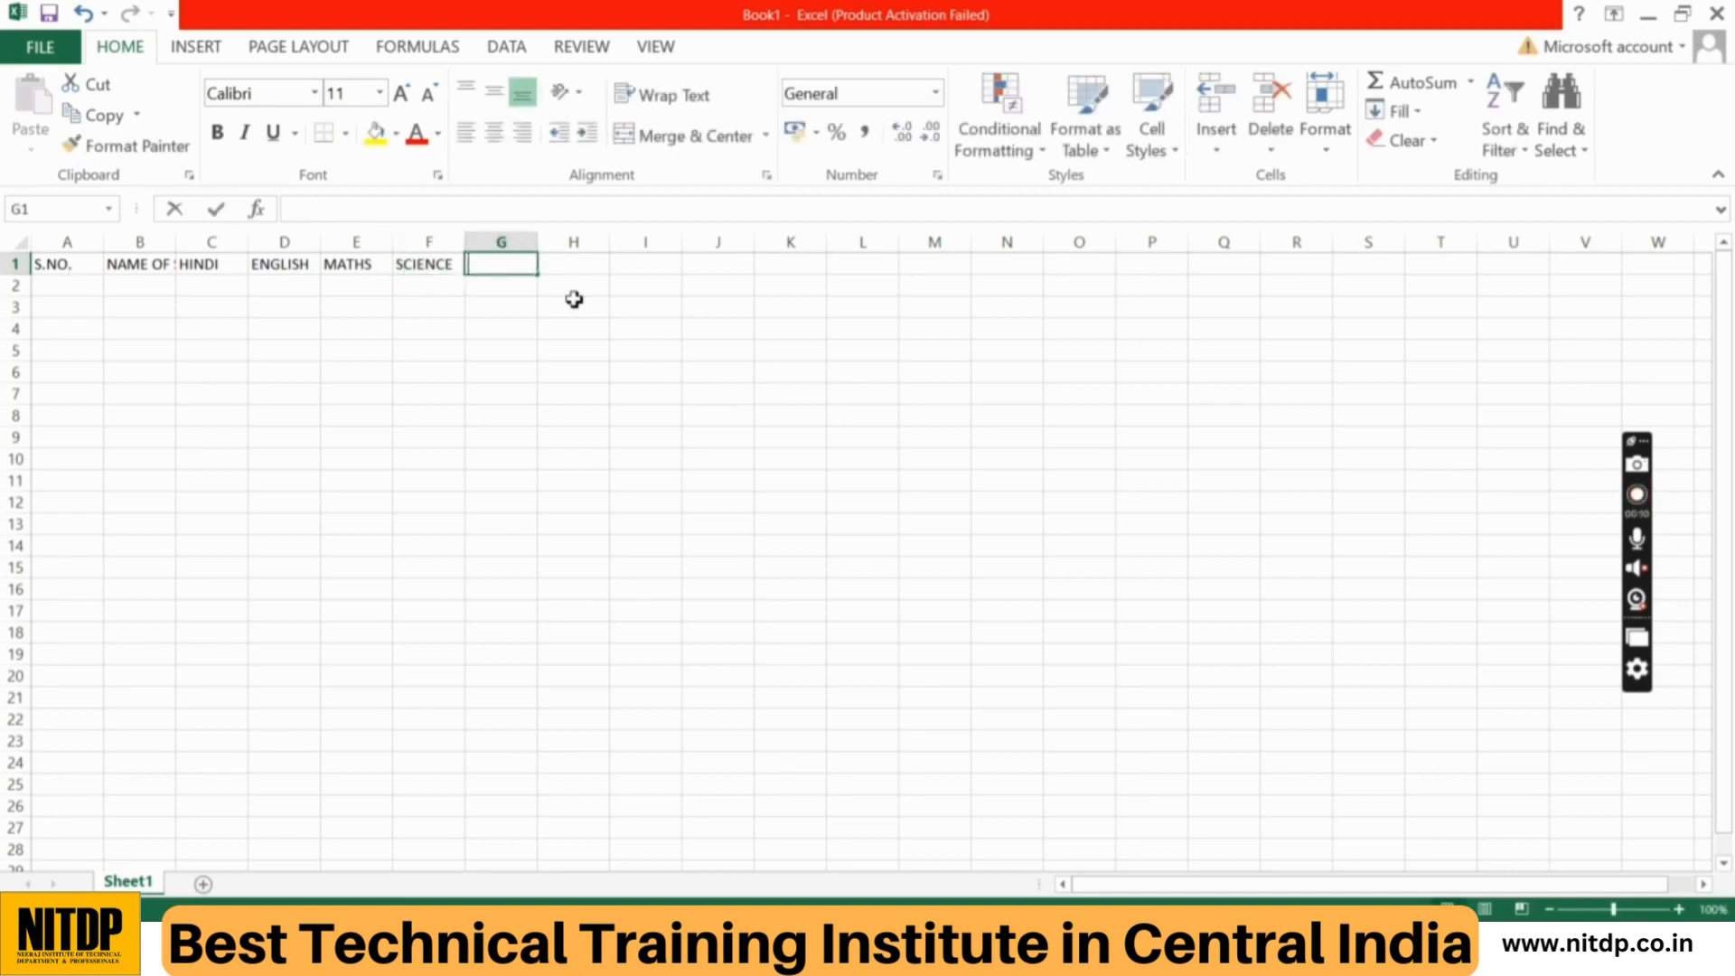
pyautogui.write('TOTAL')
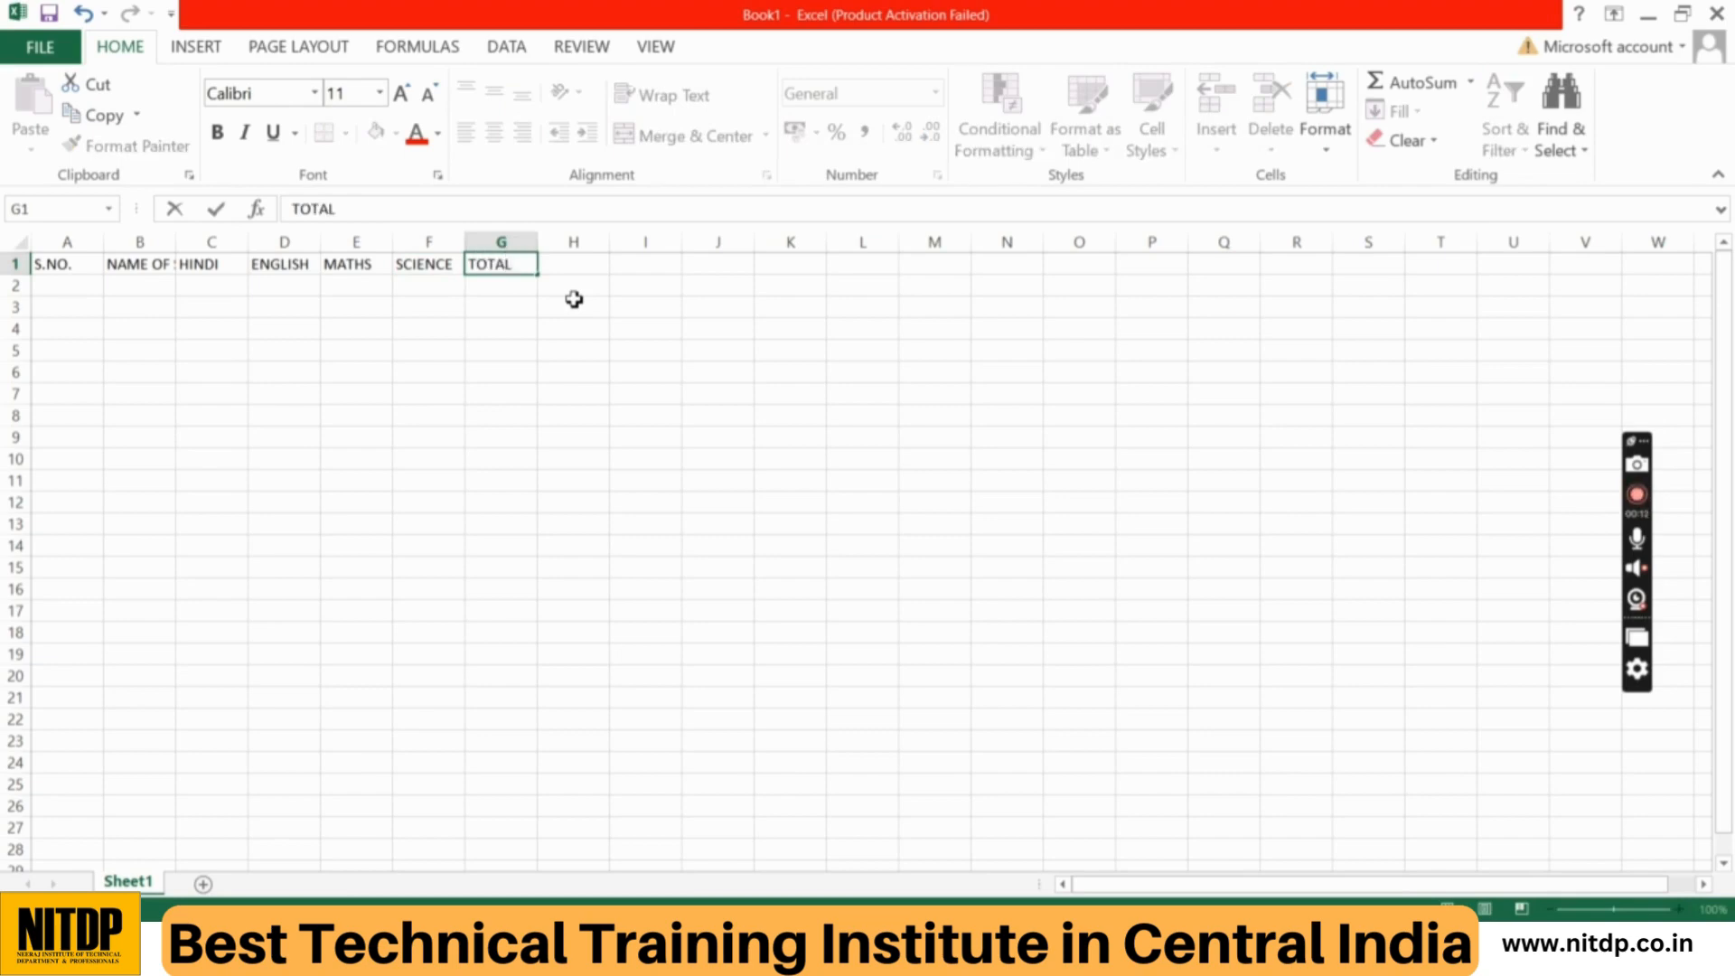
pyautogui.click(434, 261)
pyautogui.click(218, 317)
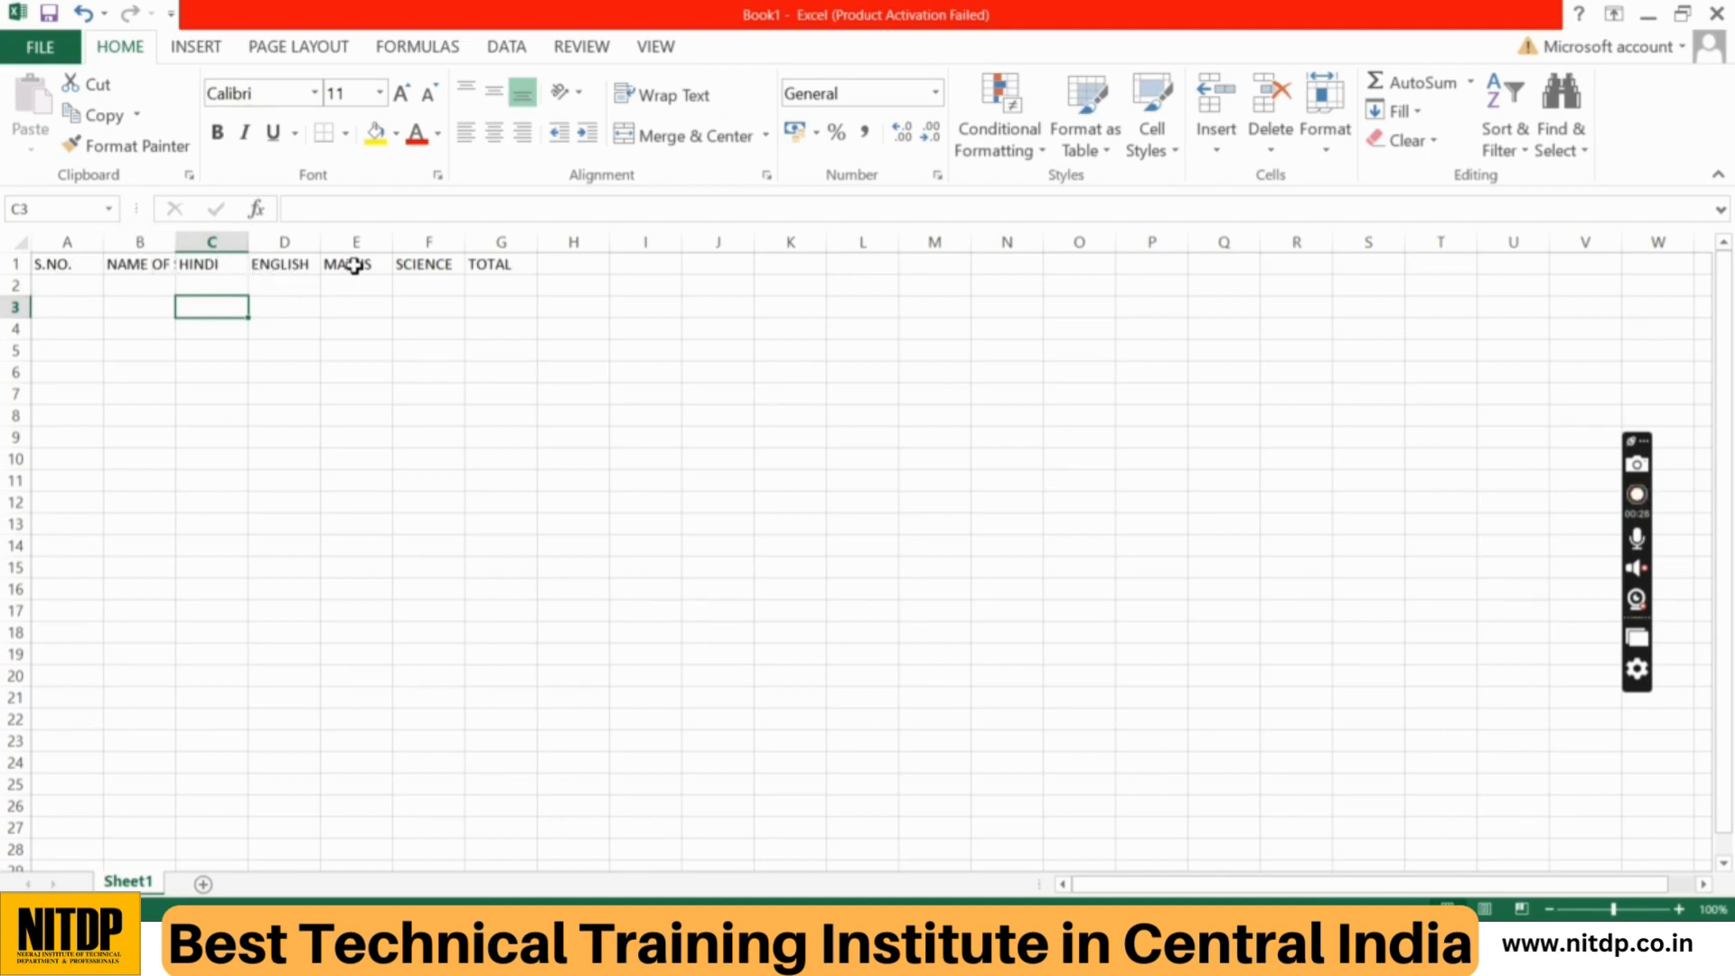
pyautogui.click(535, 287)
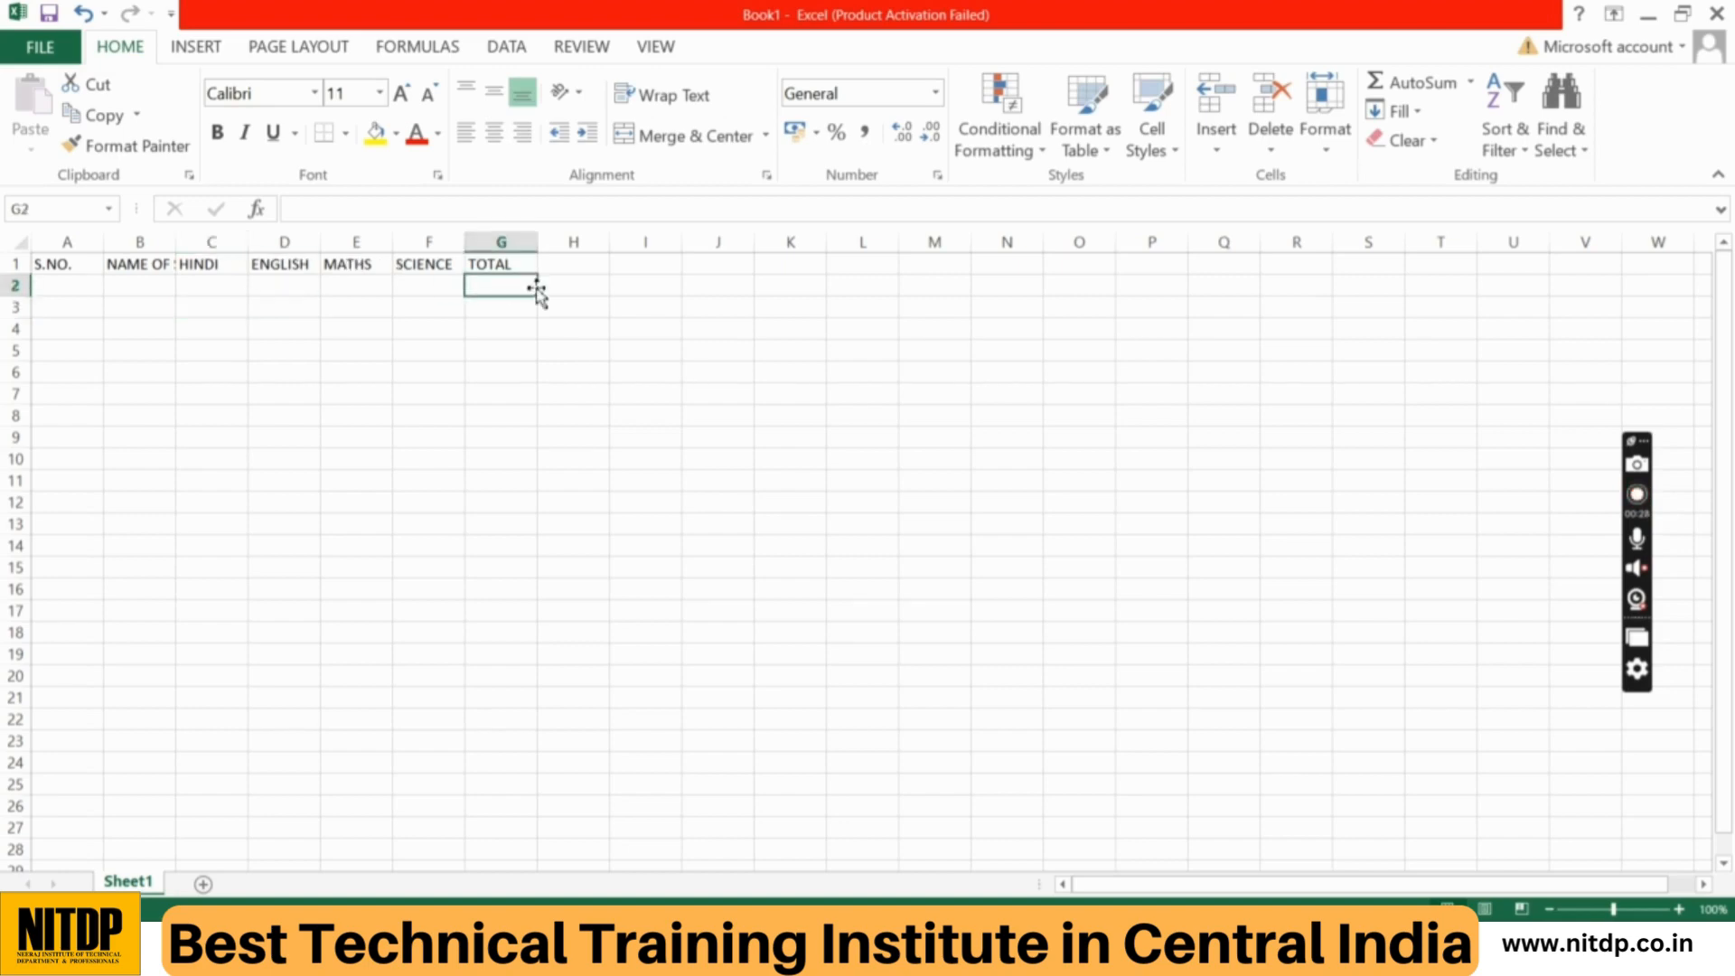
pyautogui.click(121, 312)
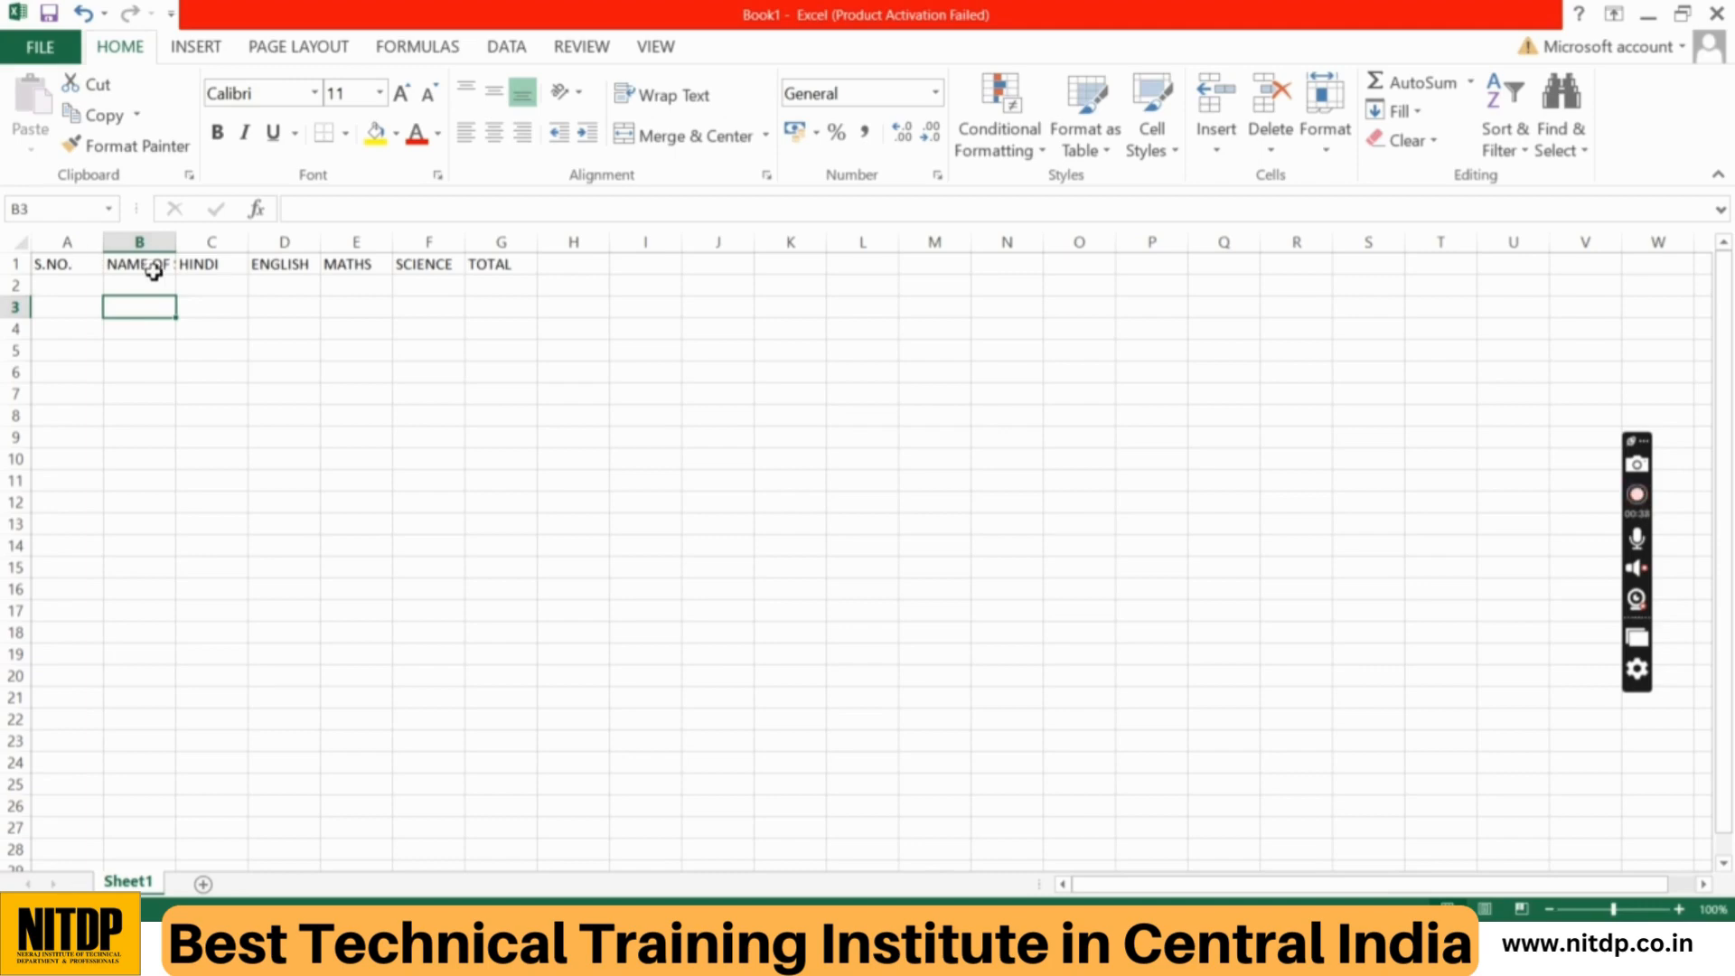
pyautogui.click(278, 373)
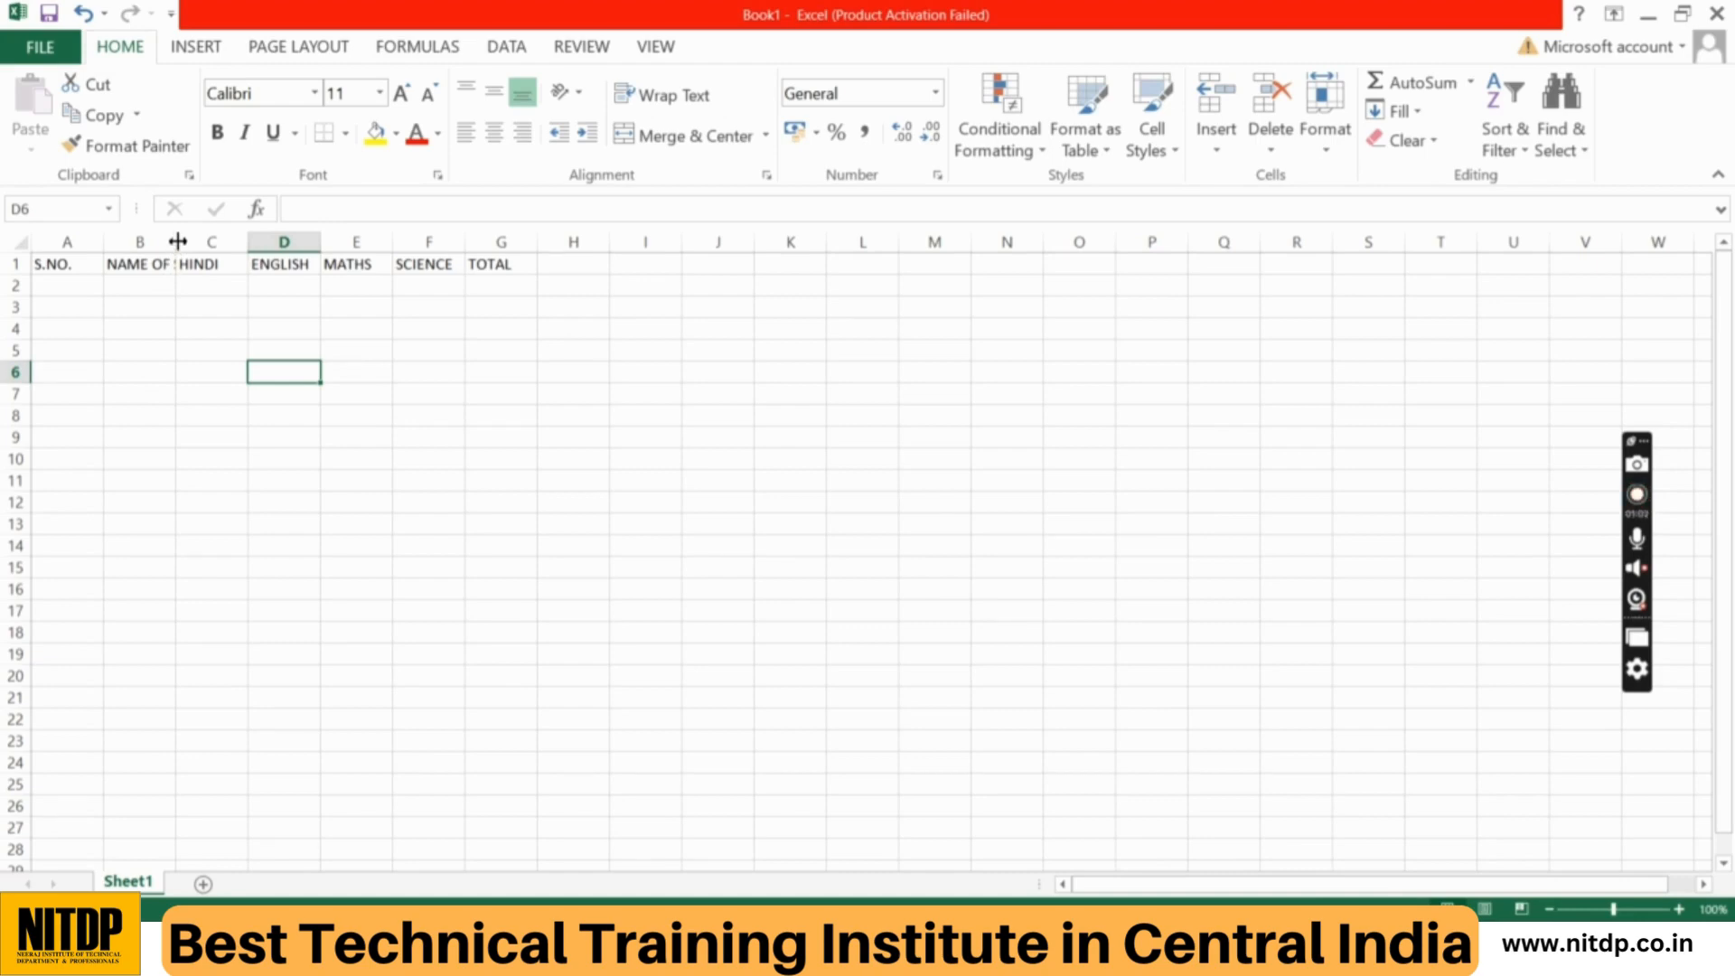
# Step: Widen column B manually so the NAME OF STUDENT heading fits with extra space
pyautogui.moveTo(177, 241); pyautogui.dragTo(240, 242)
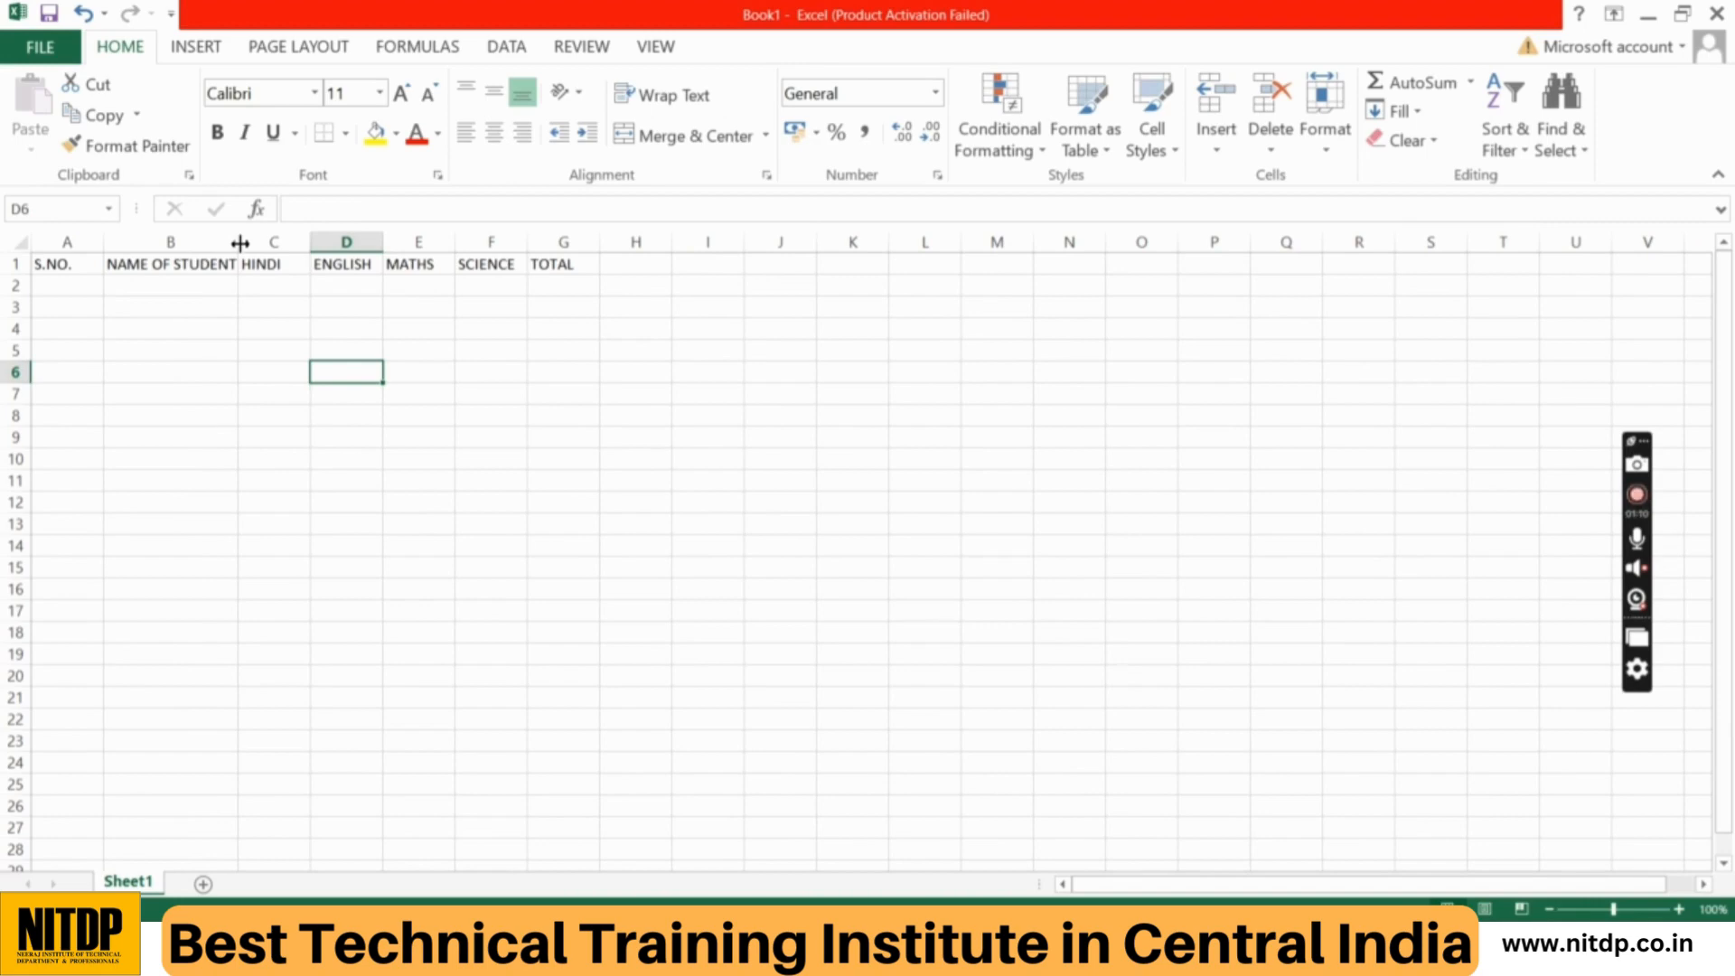
pyautogui.moveTo(240, 242); pyautogui.dragTo(286, 246)
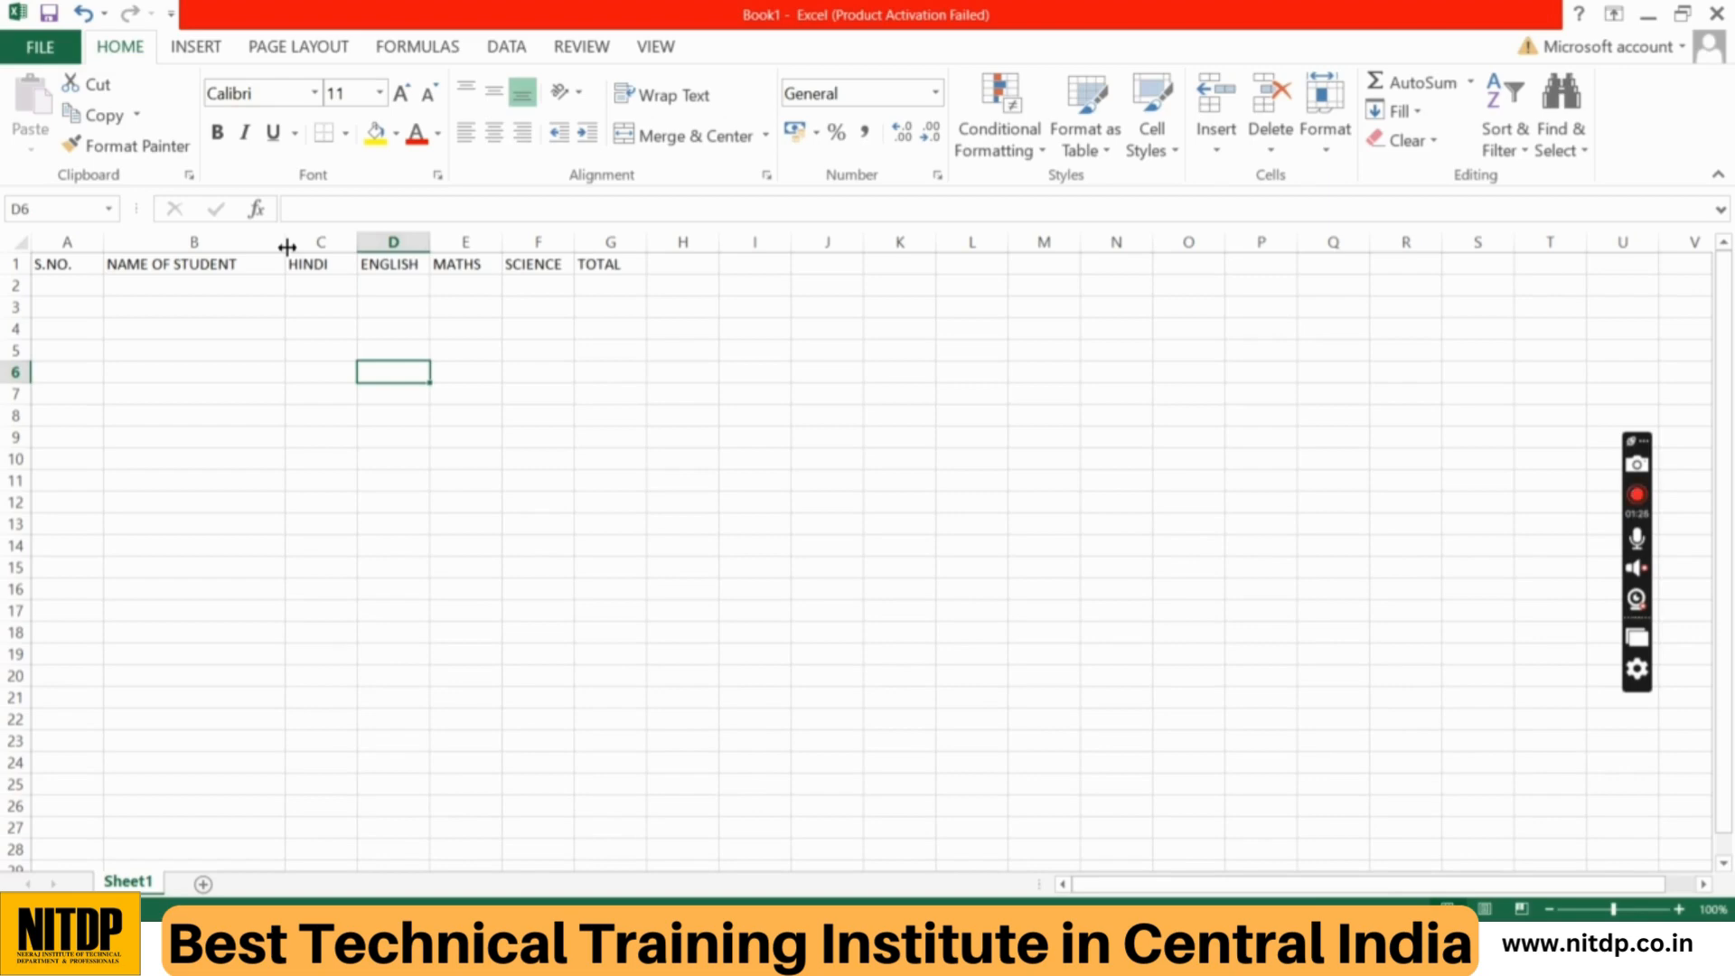
pyautogui.click(150, 265)
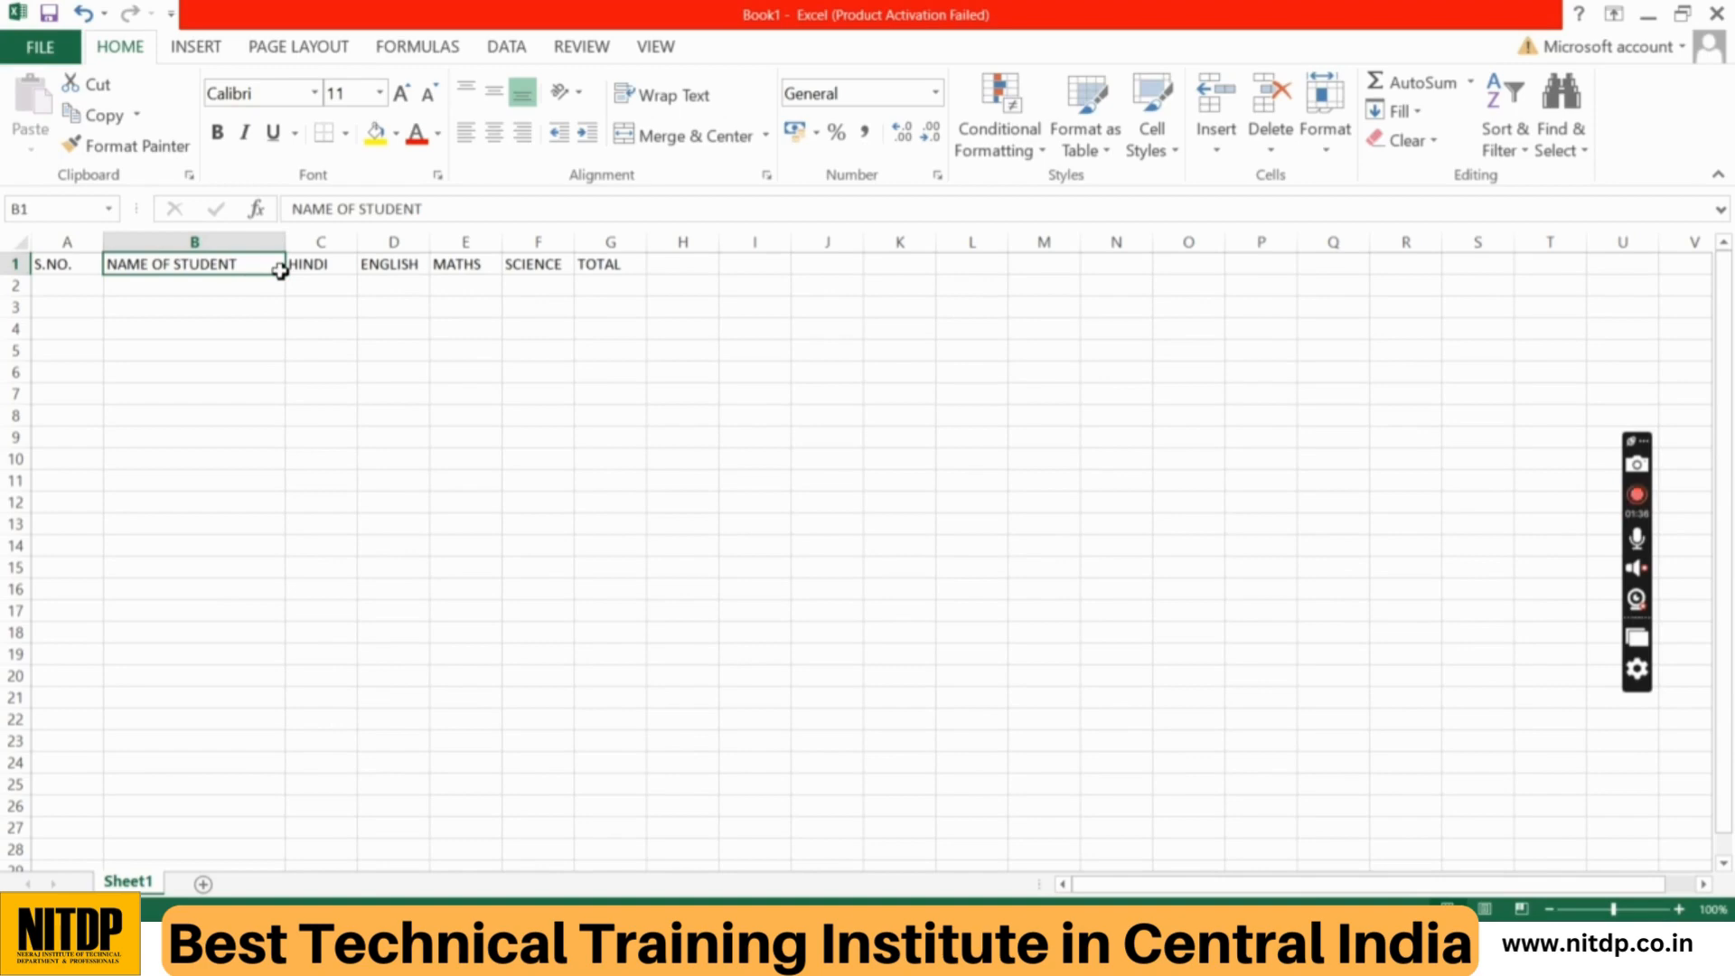
pyautogui.click(356, 351)
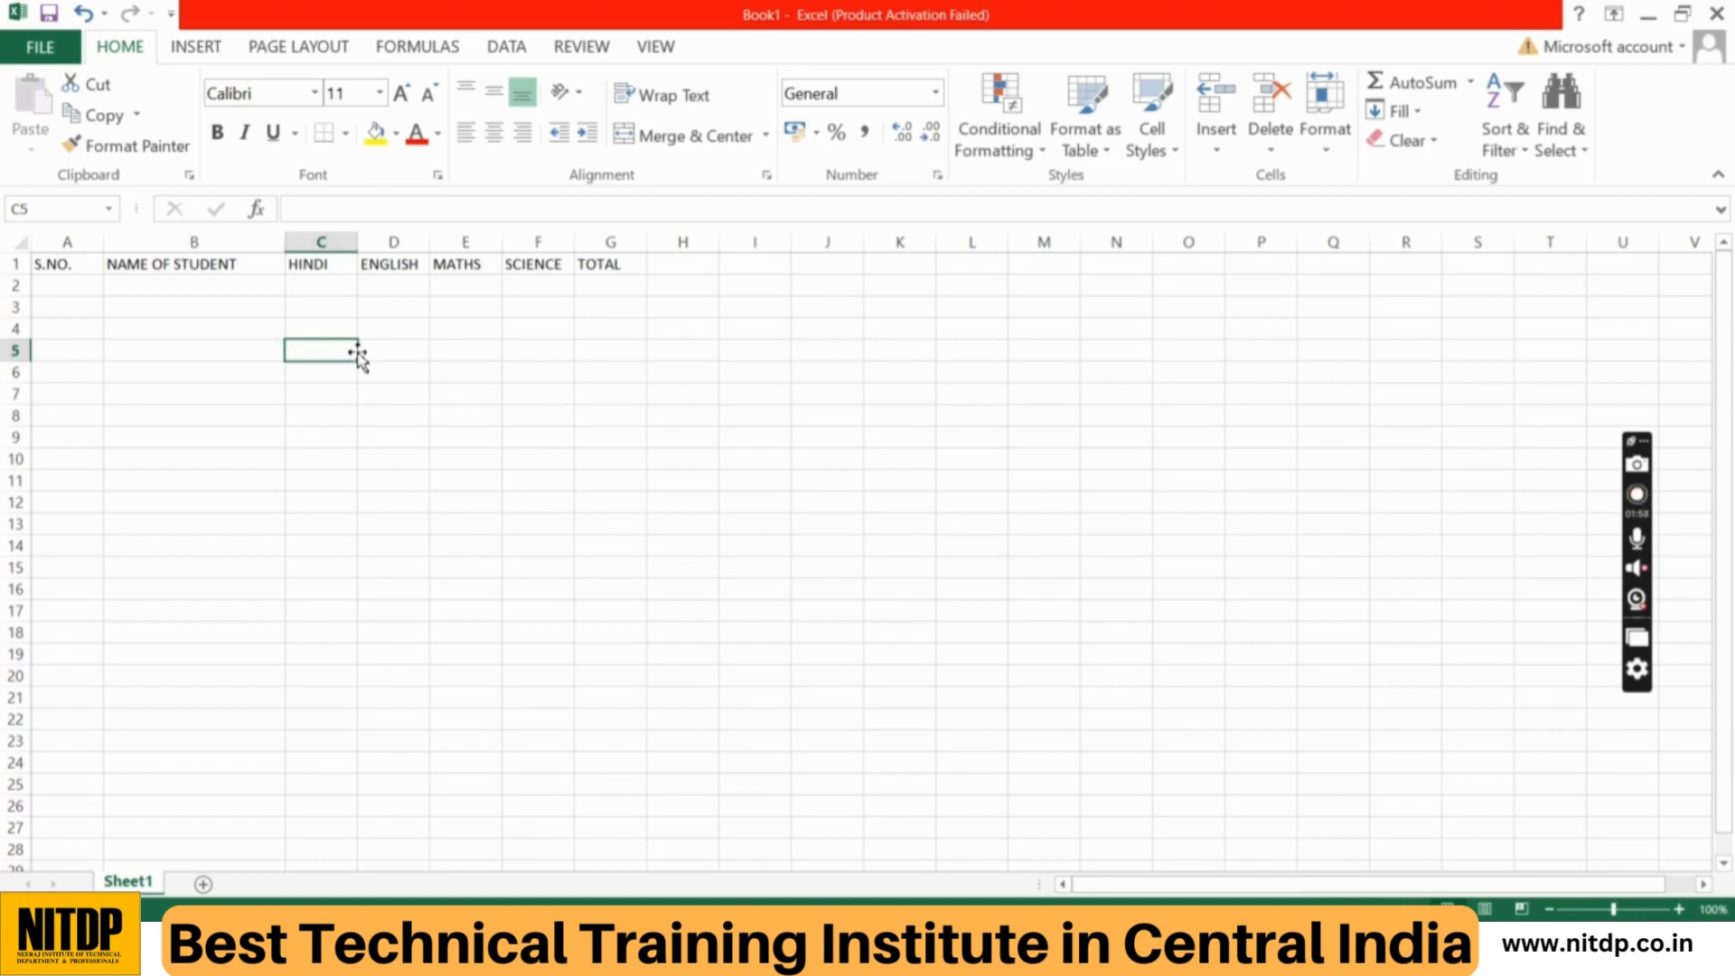
# Step: AutoFit columns B and A to their headings and narrow column C to fit HINDI
pyautogui.doubleClick(287, 242)
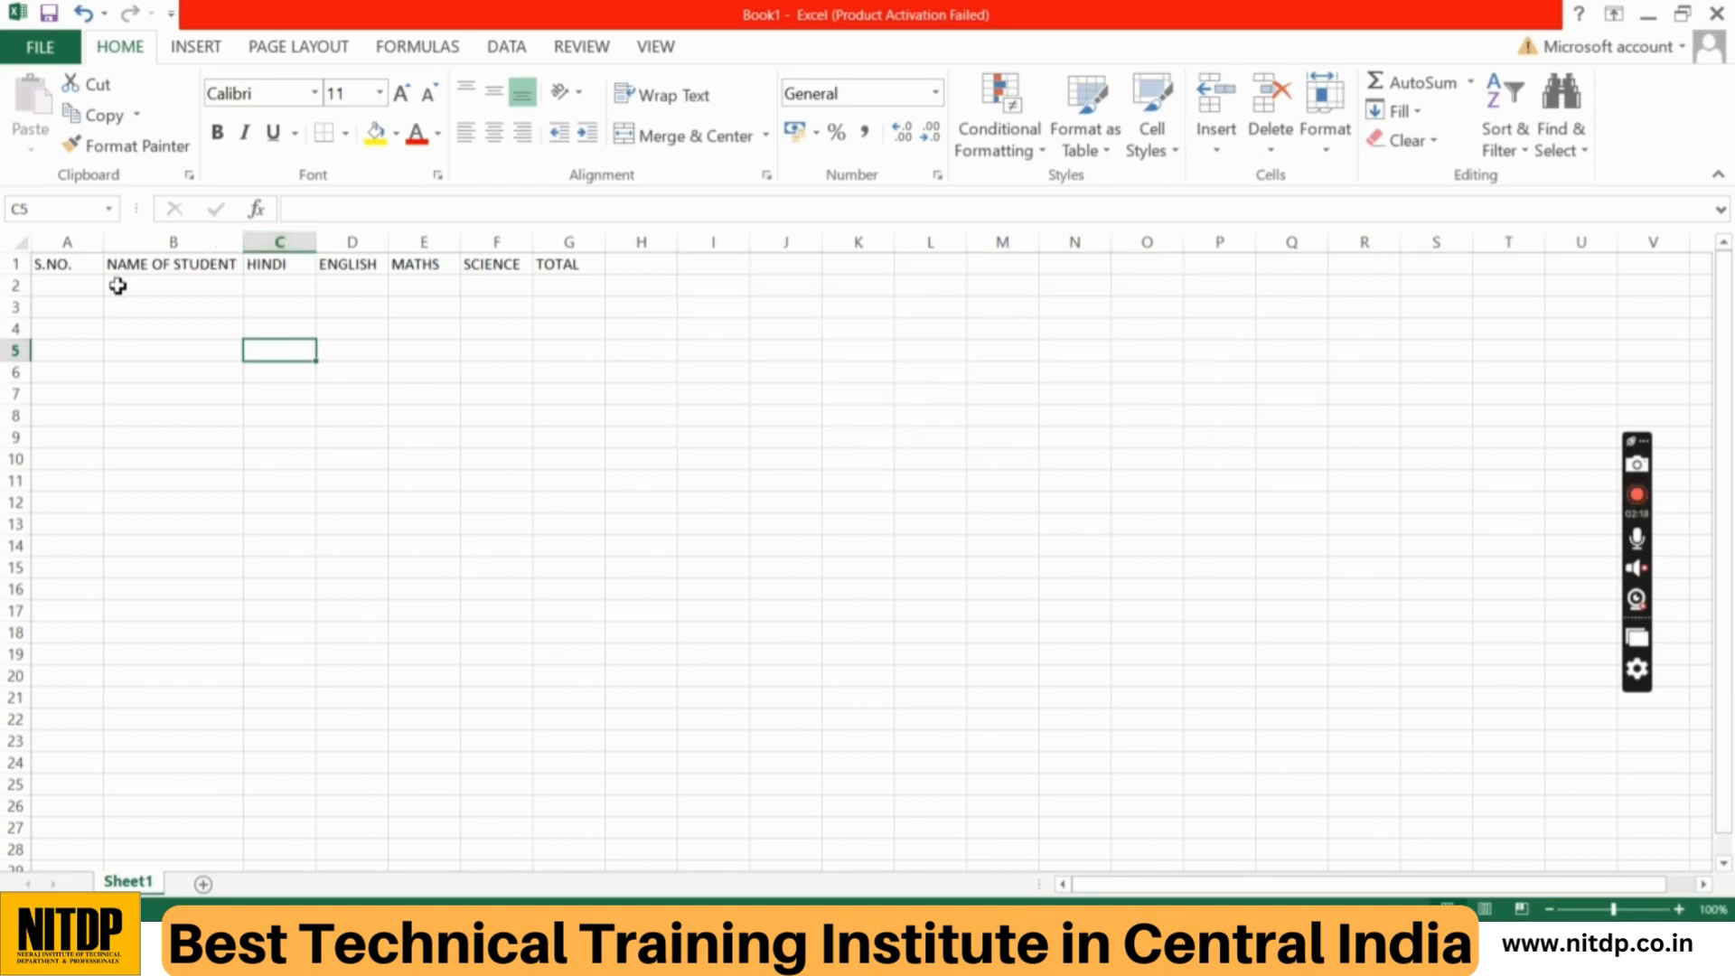
pyautogui.doubleClick(104, 242)
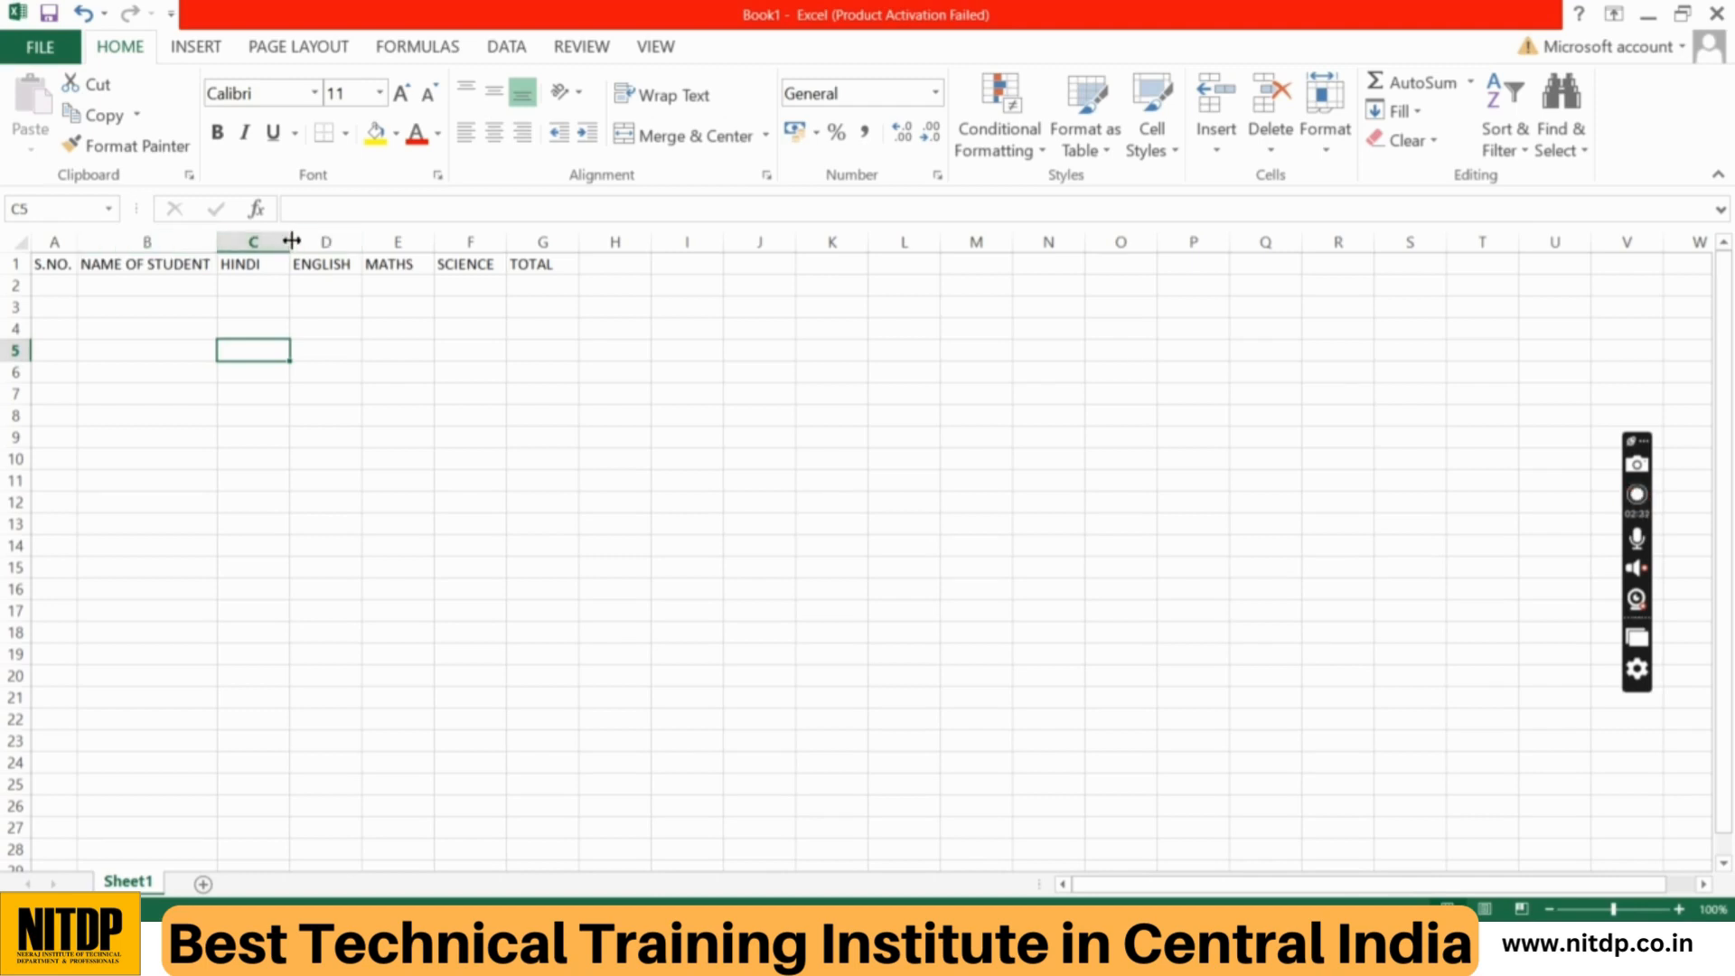
pyautogui.moveTo(291, 240); pyautogui.dragTo(266, 240)
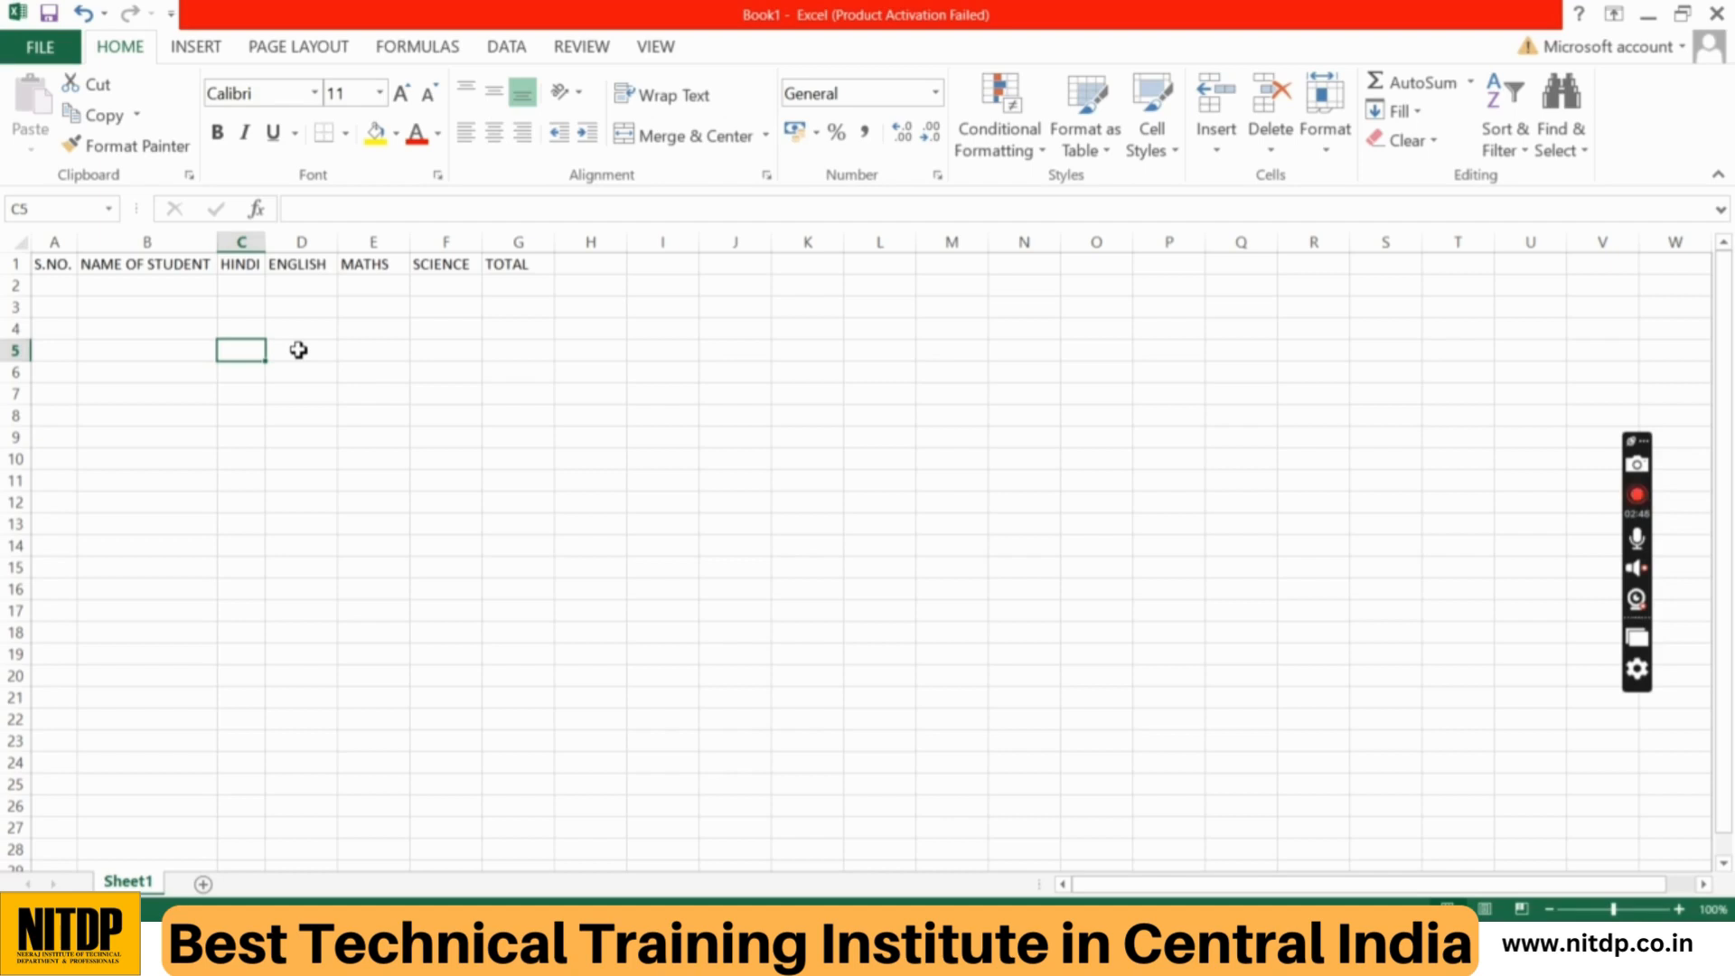
# Step: Enter the serial numbers 1 to 9 under S.NO. in cells A2 to A10
pyautogui.click(65, 285)
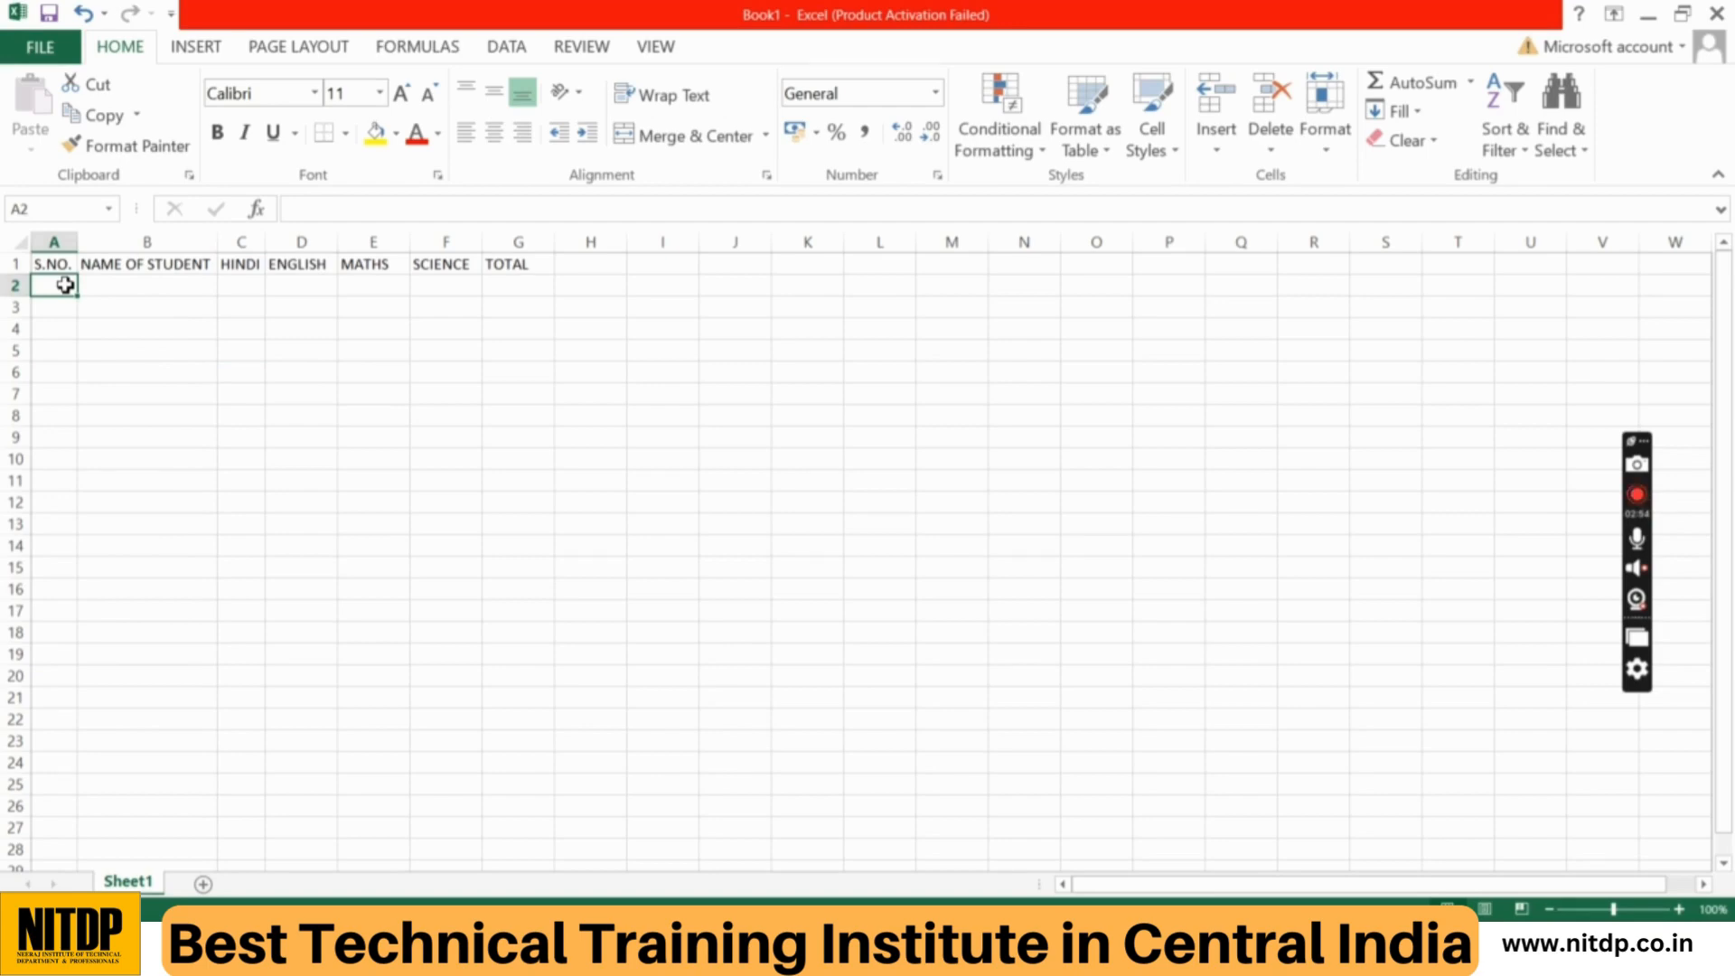
pyautogui.write('1')
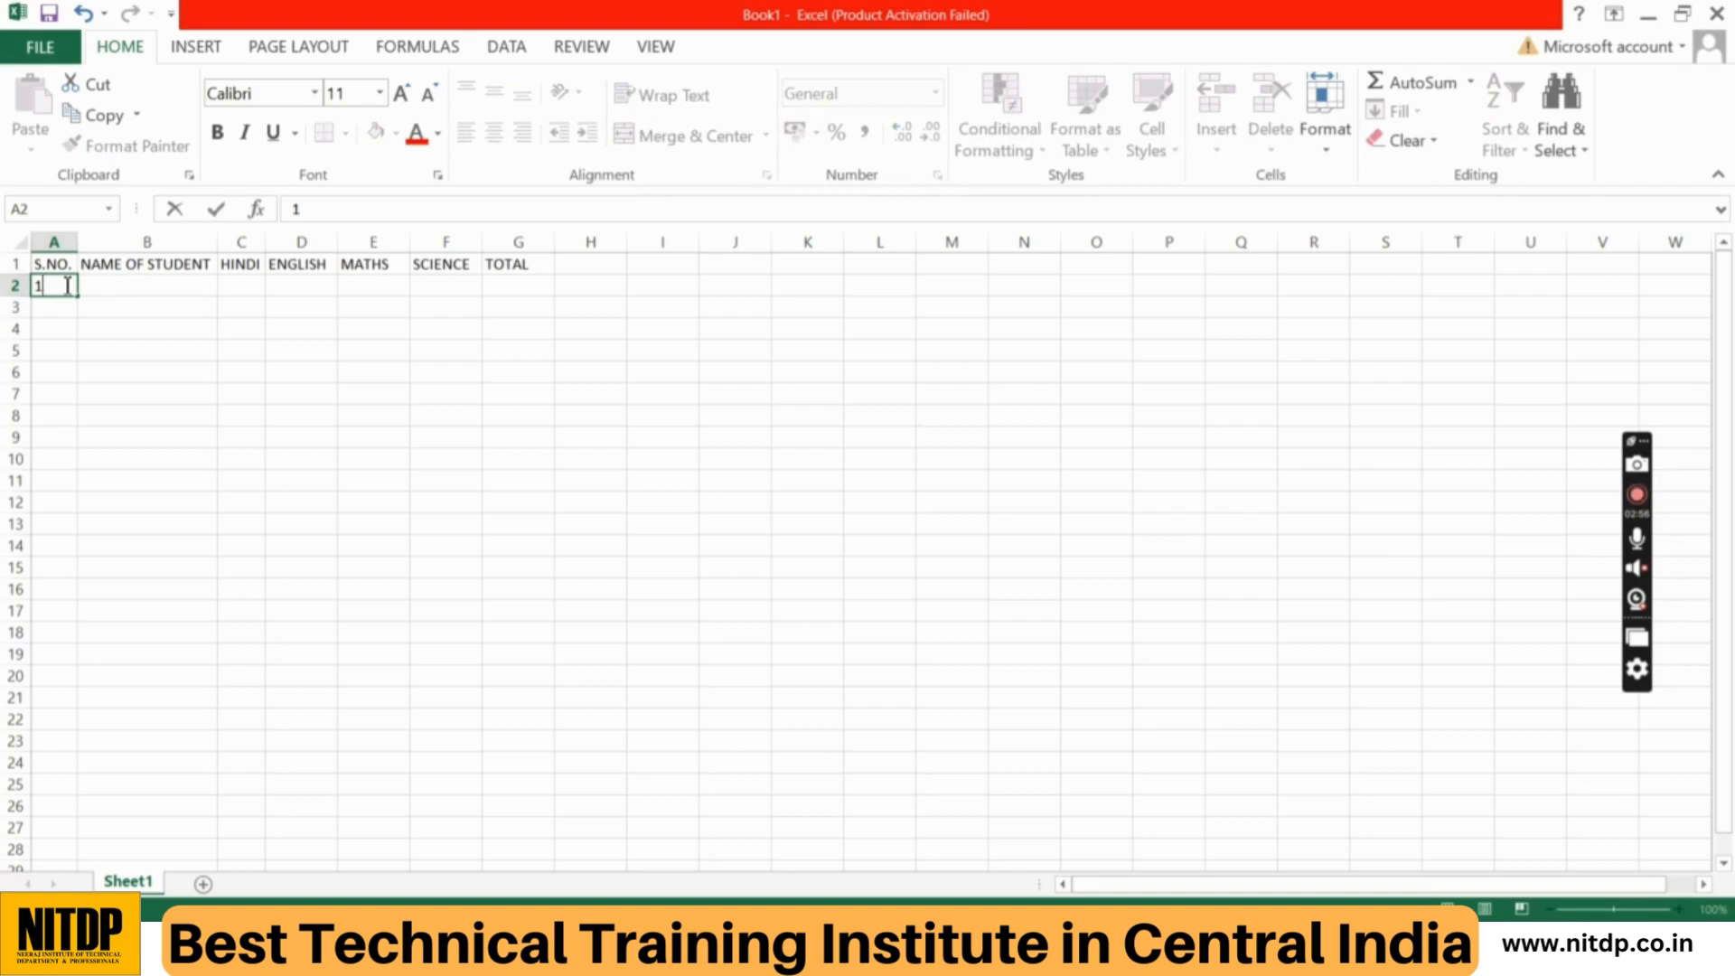
pyautogui.press('Return')
pyautogui.write('2')
pyautogui.press('Return')
pyautogui.write('3')
pyautogui.press('Return')
pyautogui.write('4')
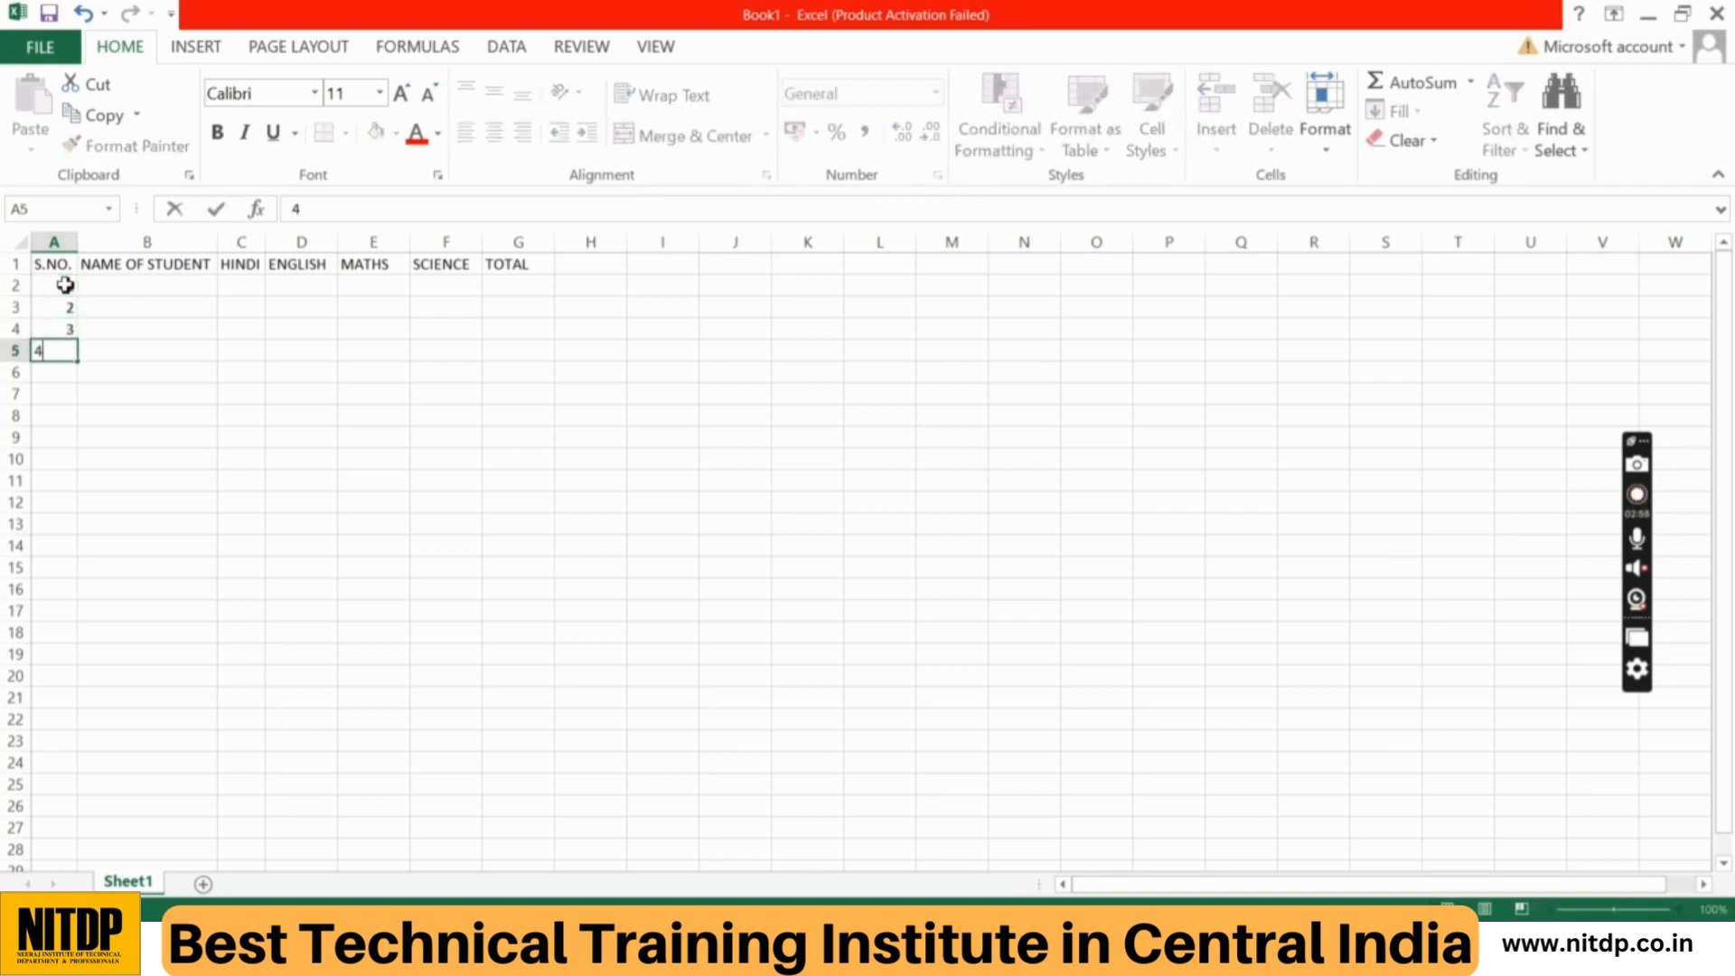
pyautogui.press('Return')
pyautogui.write('5')
pyautogui.press('Return')
pyautogui.write('6')
pyautogui.press('Return')
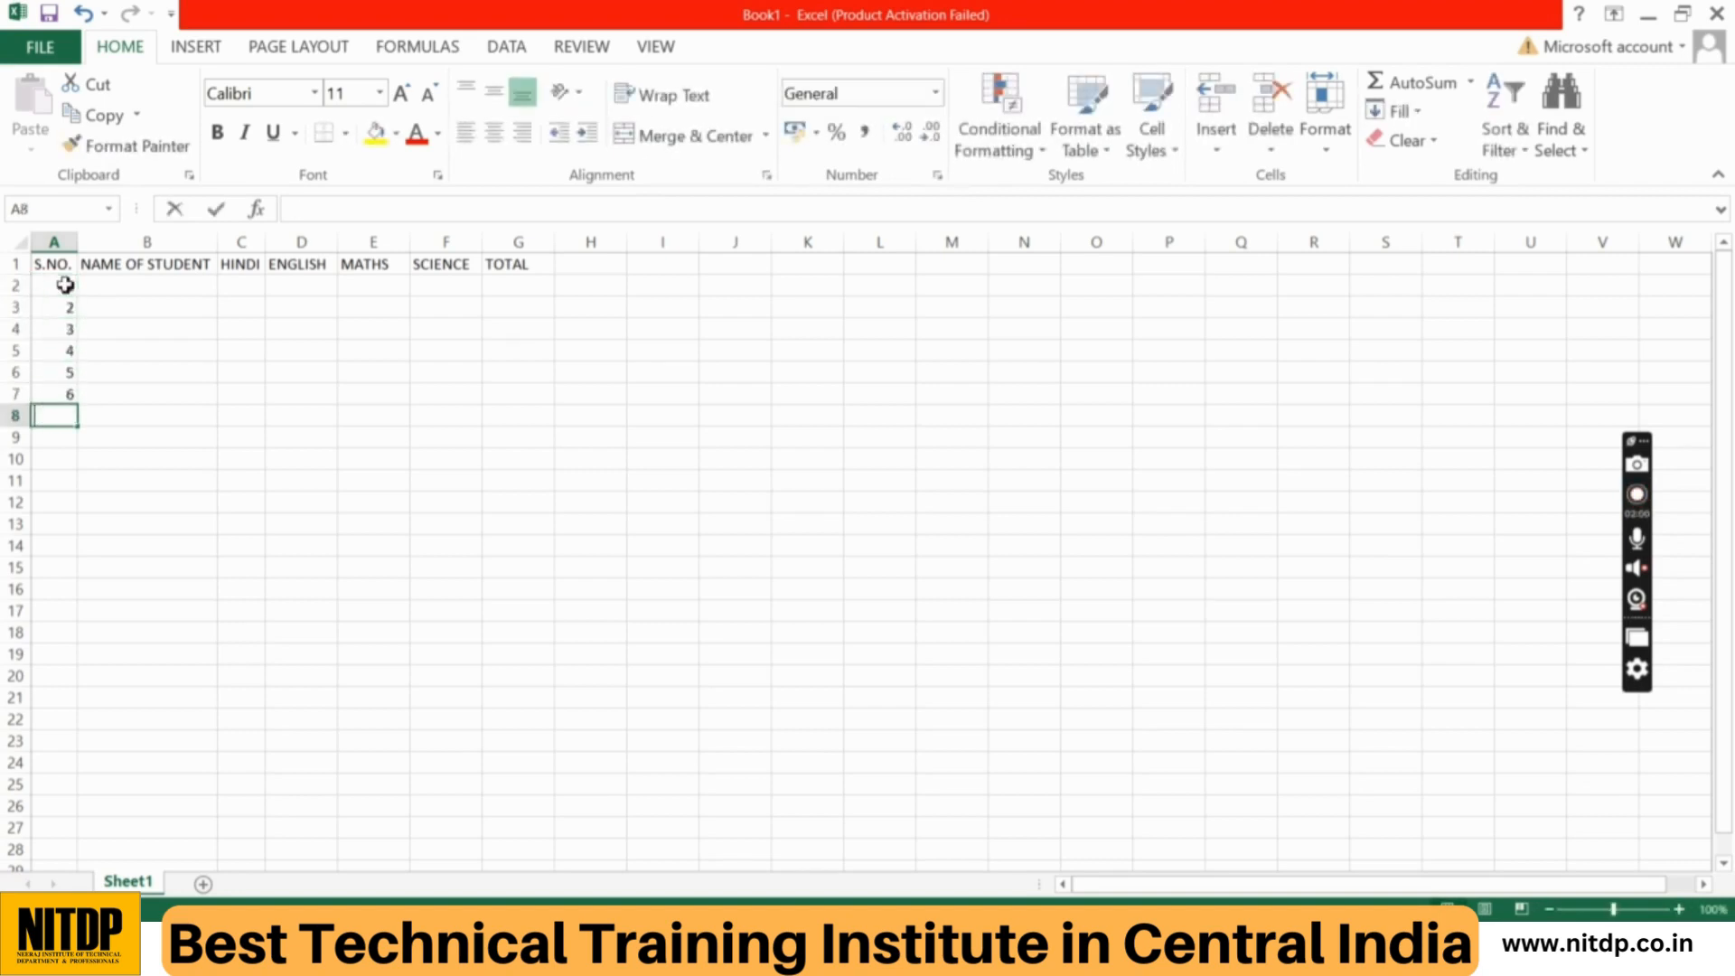
pyautogui.write('7')
pyautogui.press('Return')
pyautogui.write('8')
pyautogui.press('Return')
pyautogui.write('9')
pyautogui.press('Return')
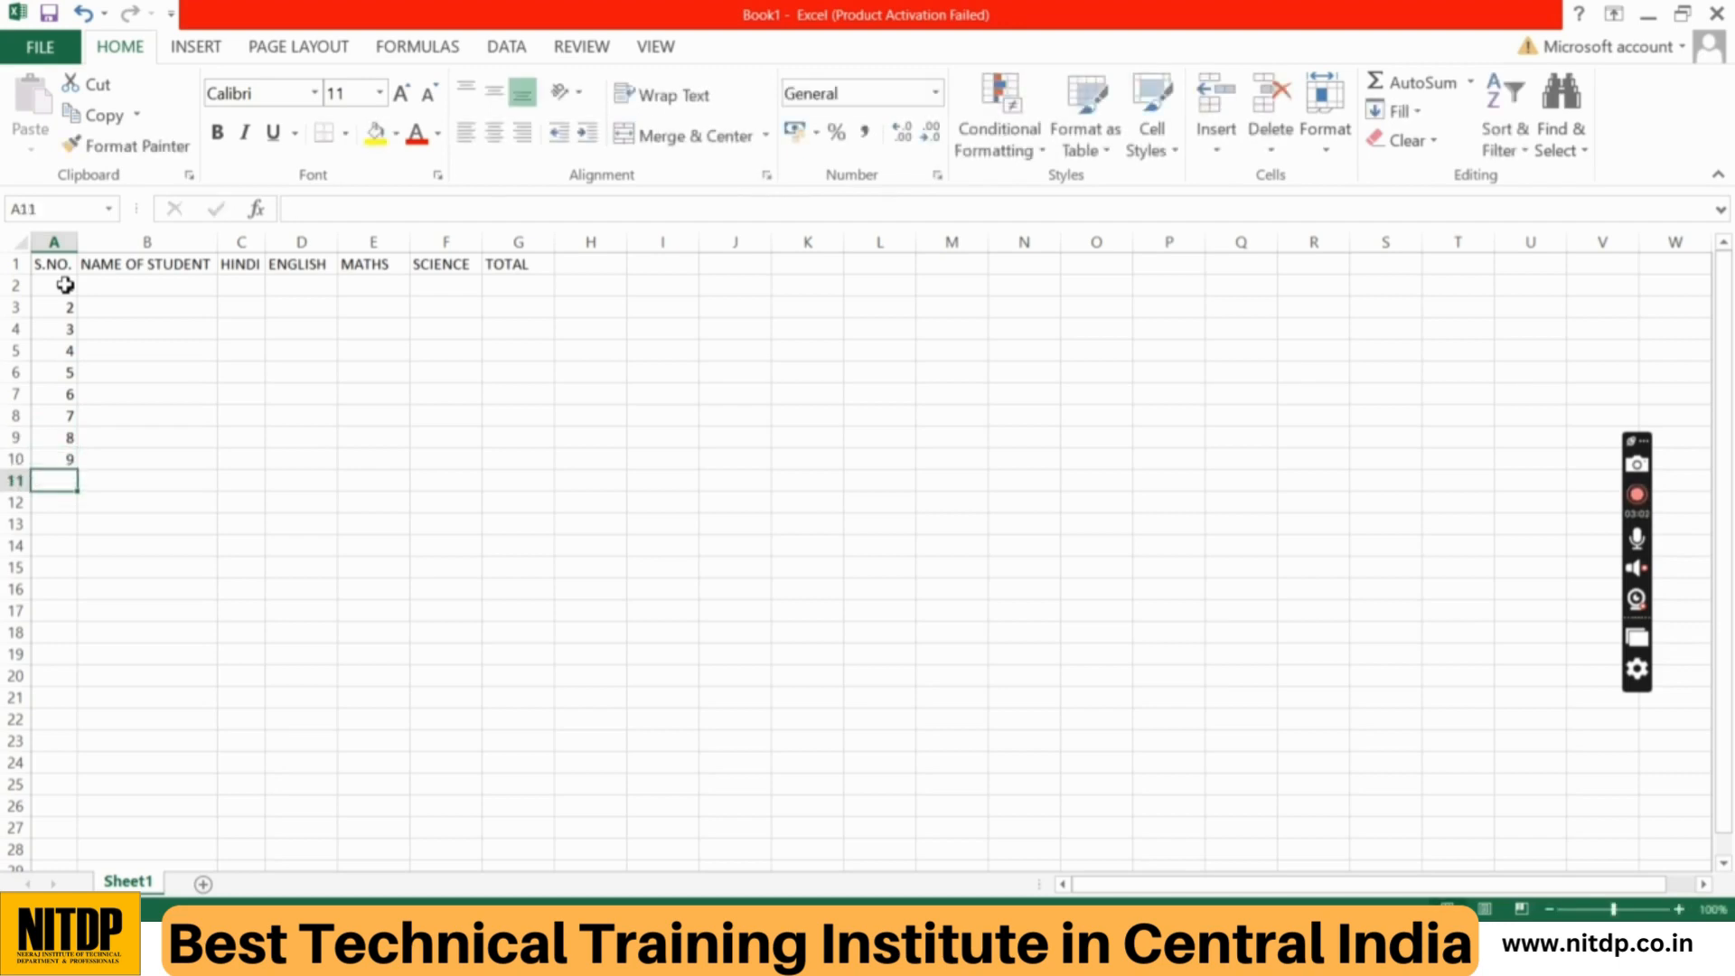
# Step: Add serial number 10 in A11 and enter the first four students' names in cells B2 to B5
pyautogui.write('10')
pyautogui.press('Return')
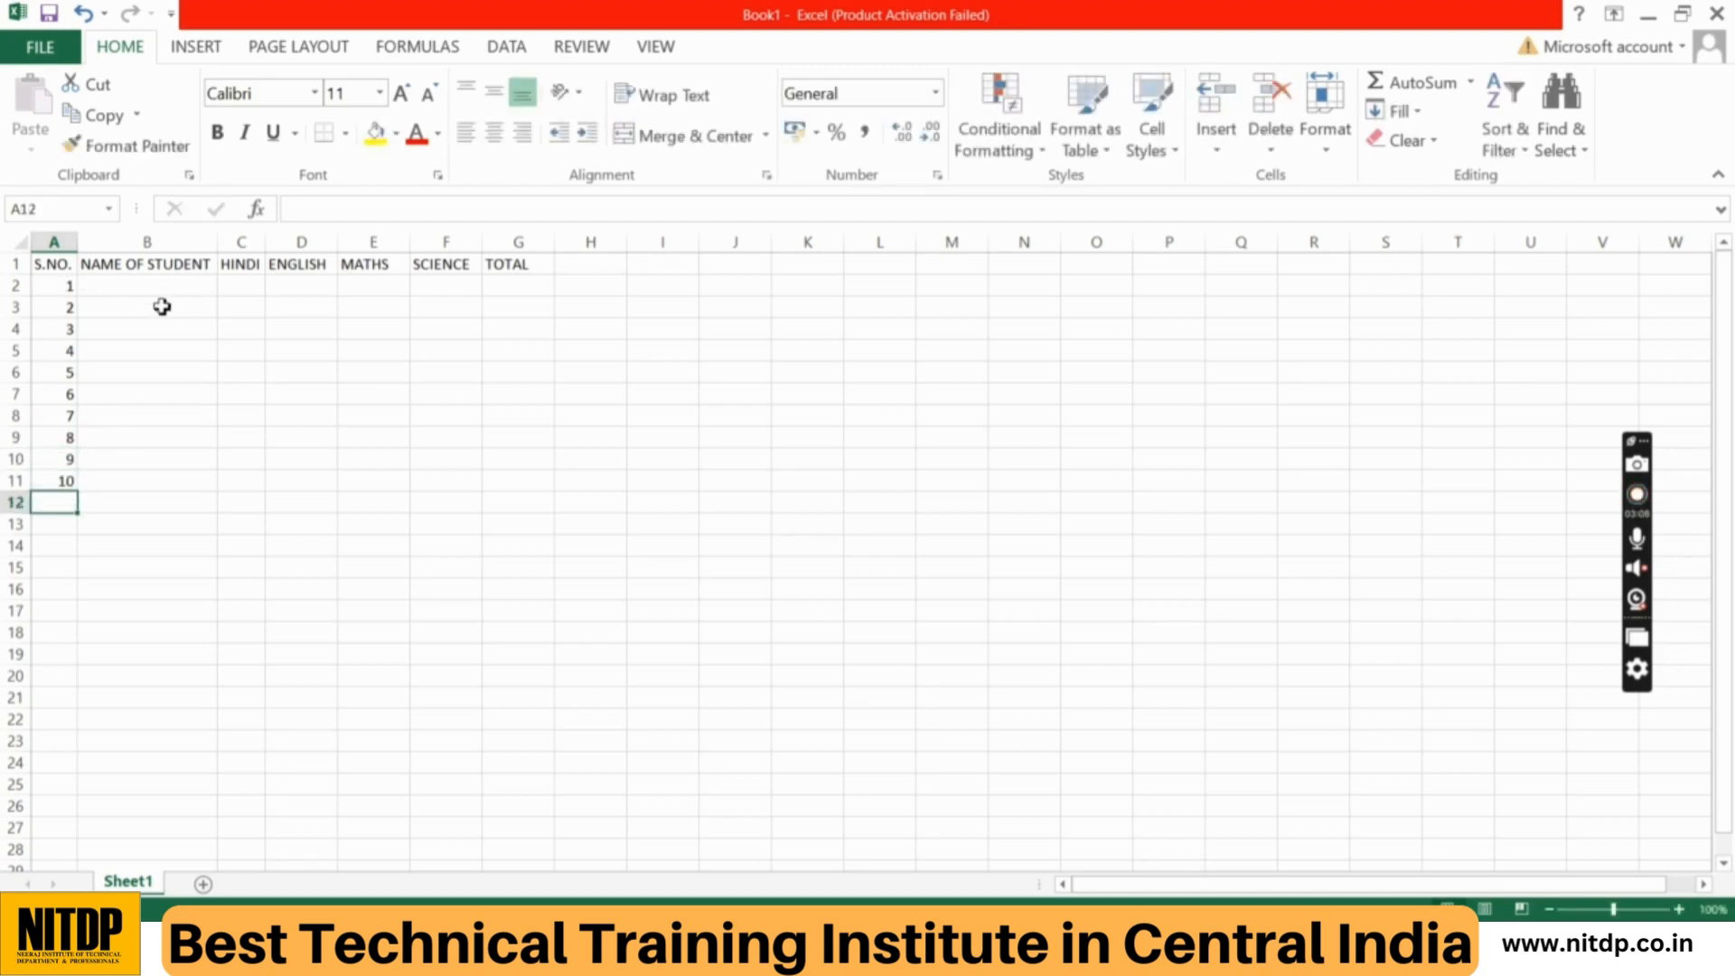
pyautogui.click(132, 284)
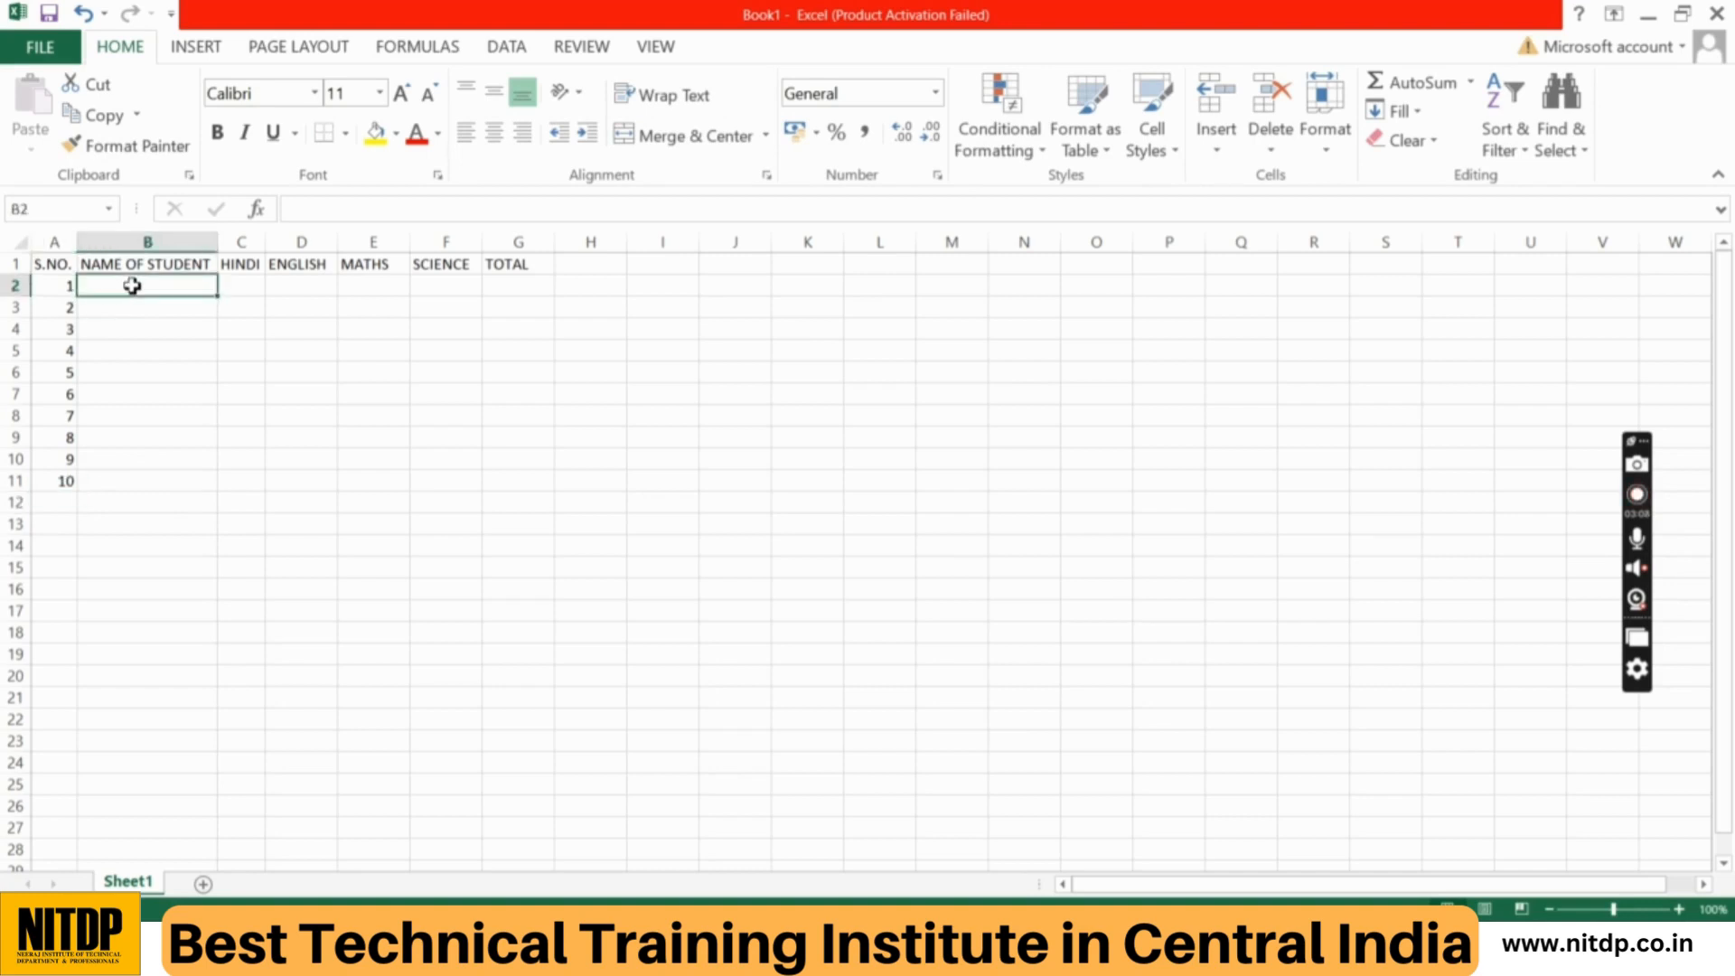
pyautogui.write('SHUBHAM')
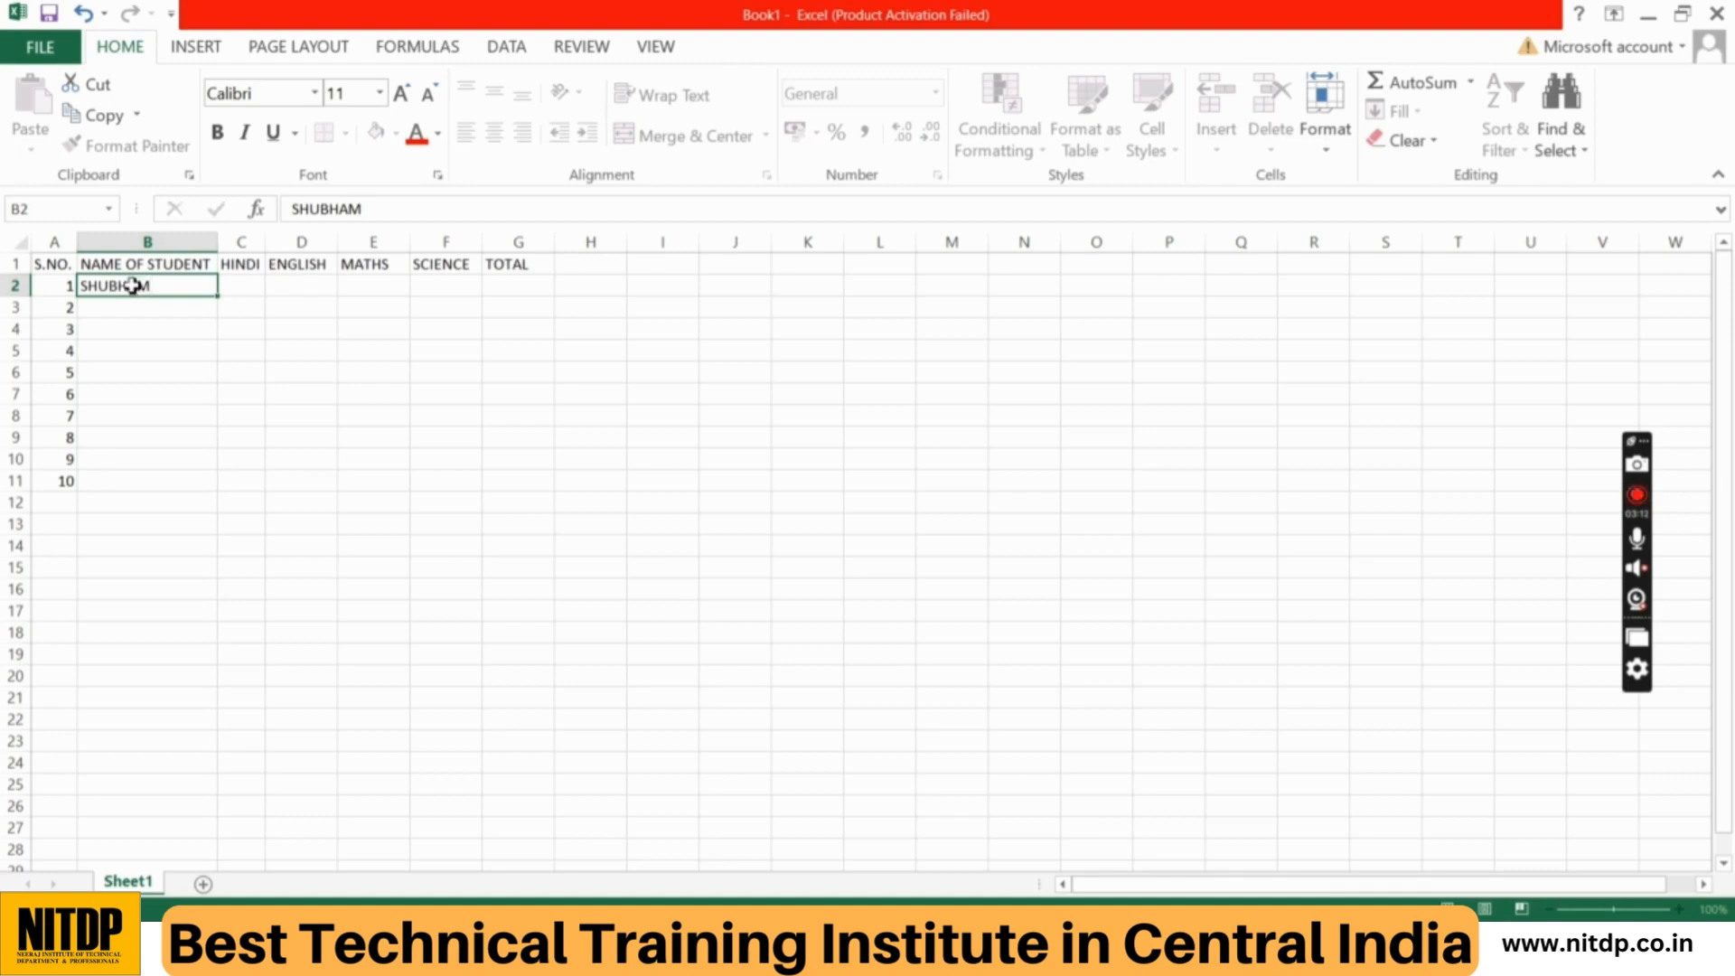
pyautogui.press('Return')
pyautogui.write('SOHAN')
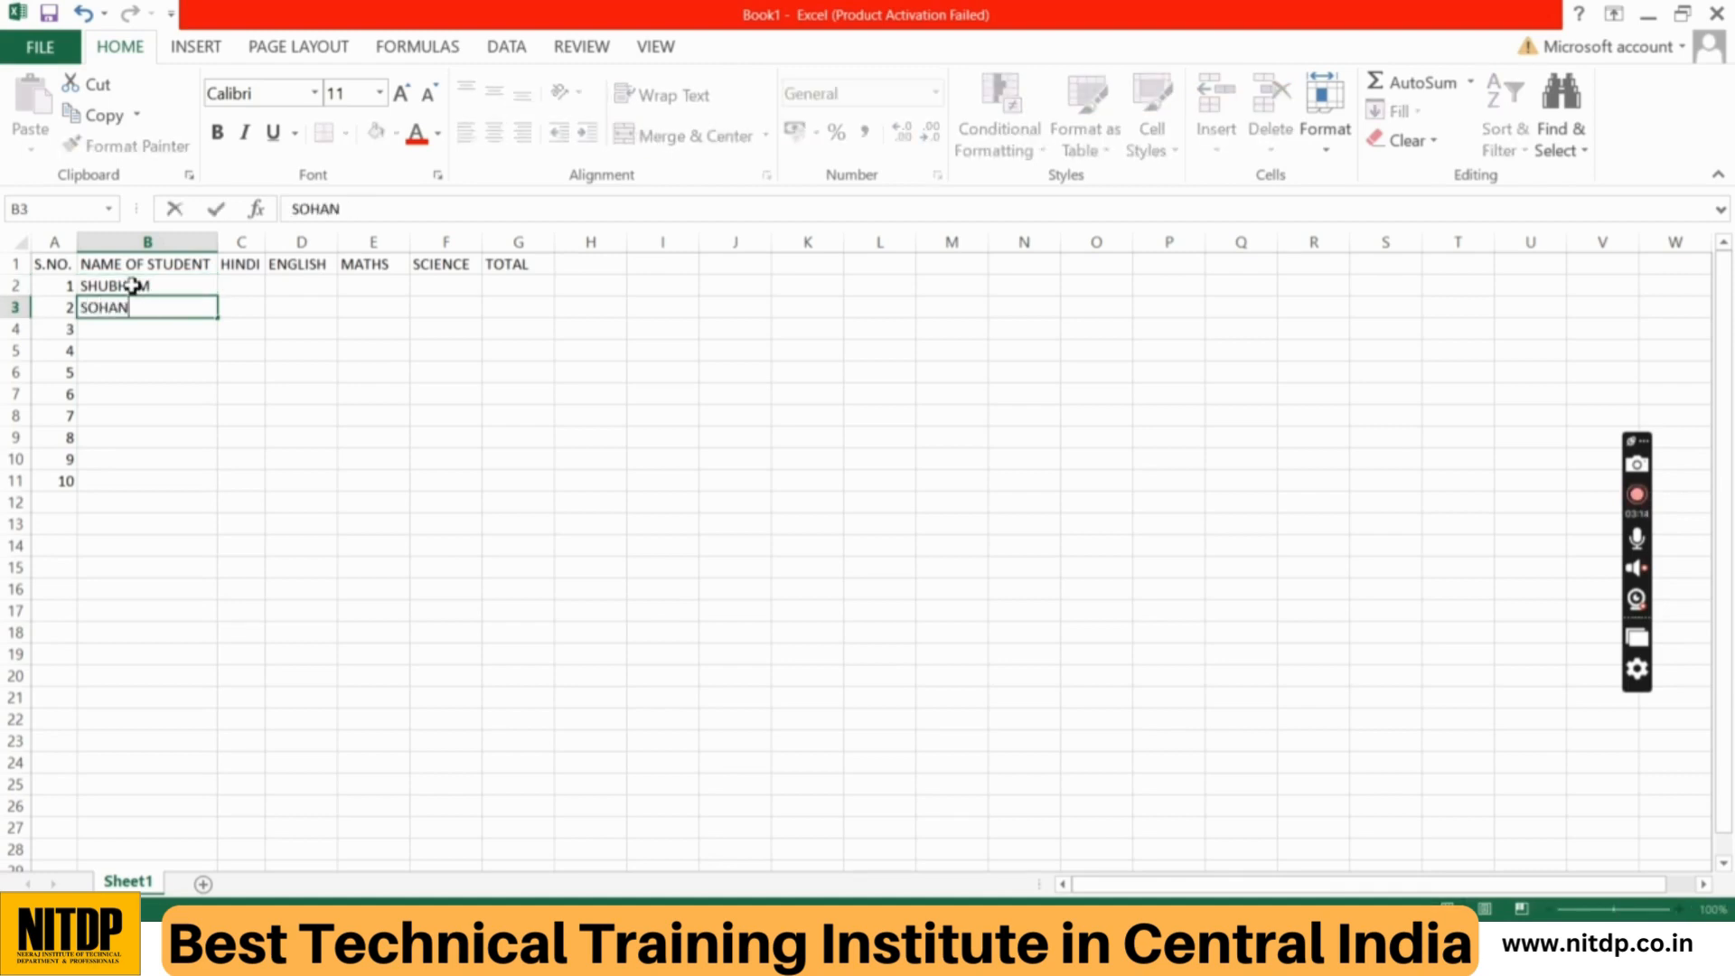
pyautogui.press('Return')
pyautogui.write('MOHAN')
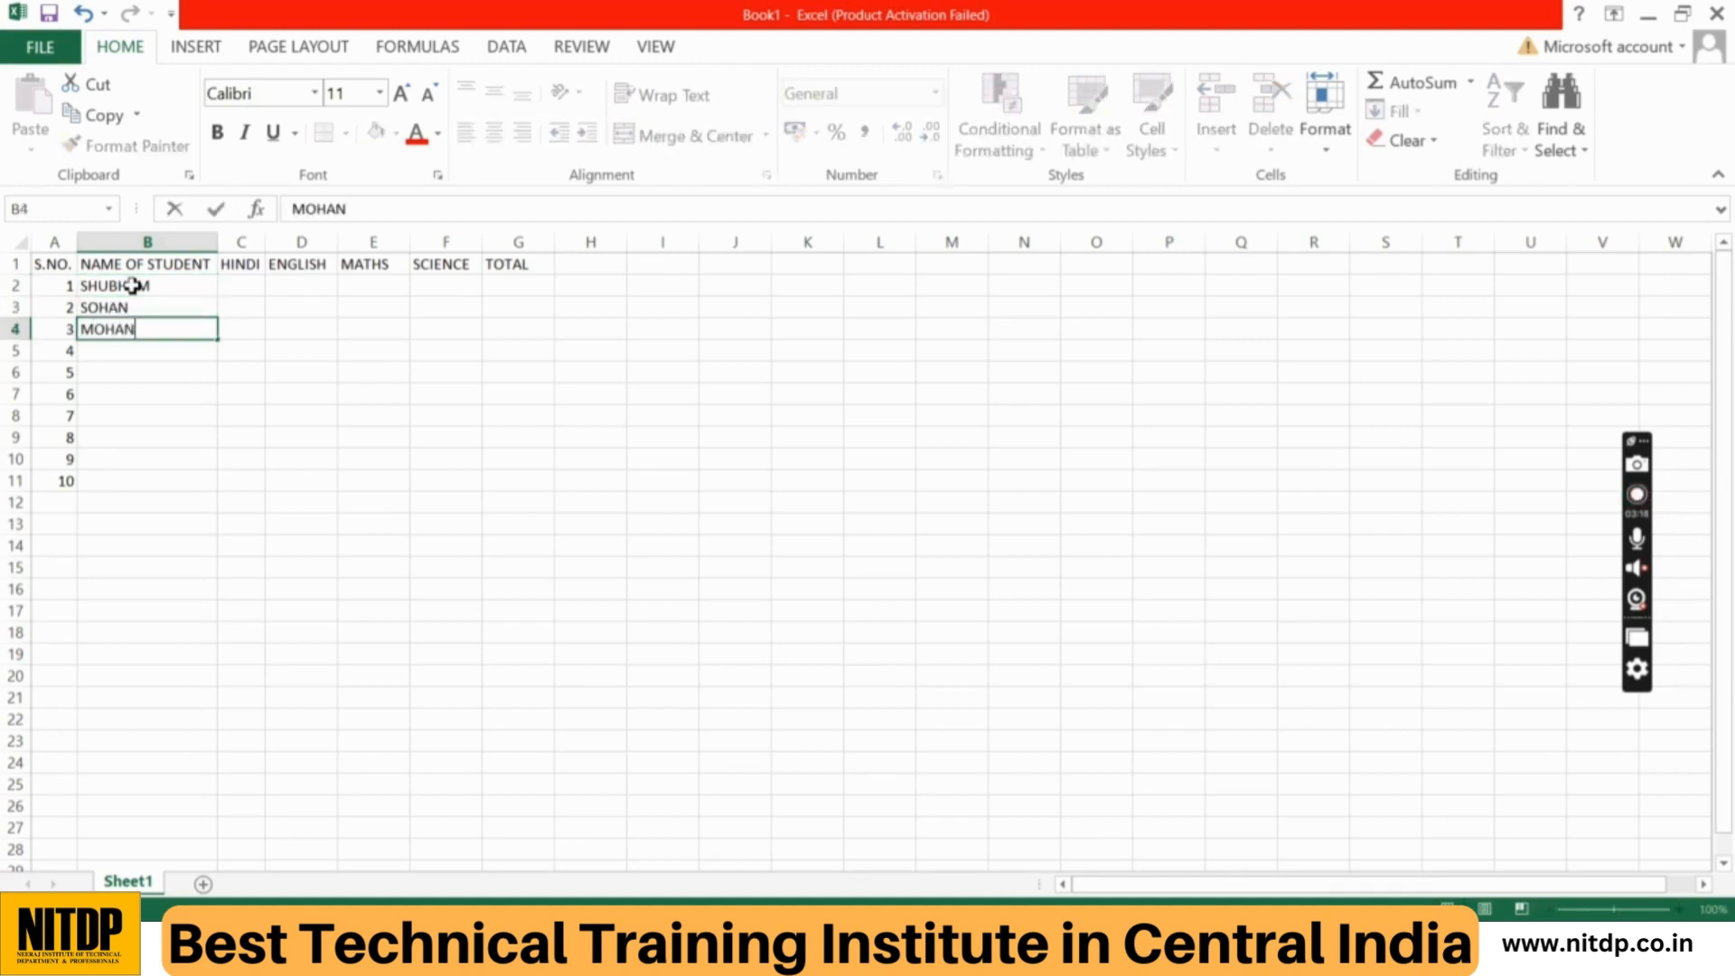
pyautogui.press('Return')
pyautogui.write('ROHAN')
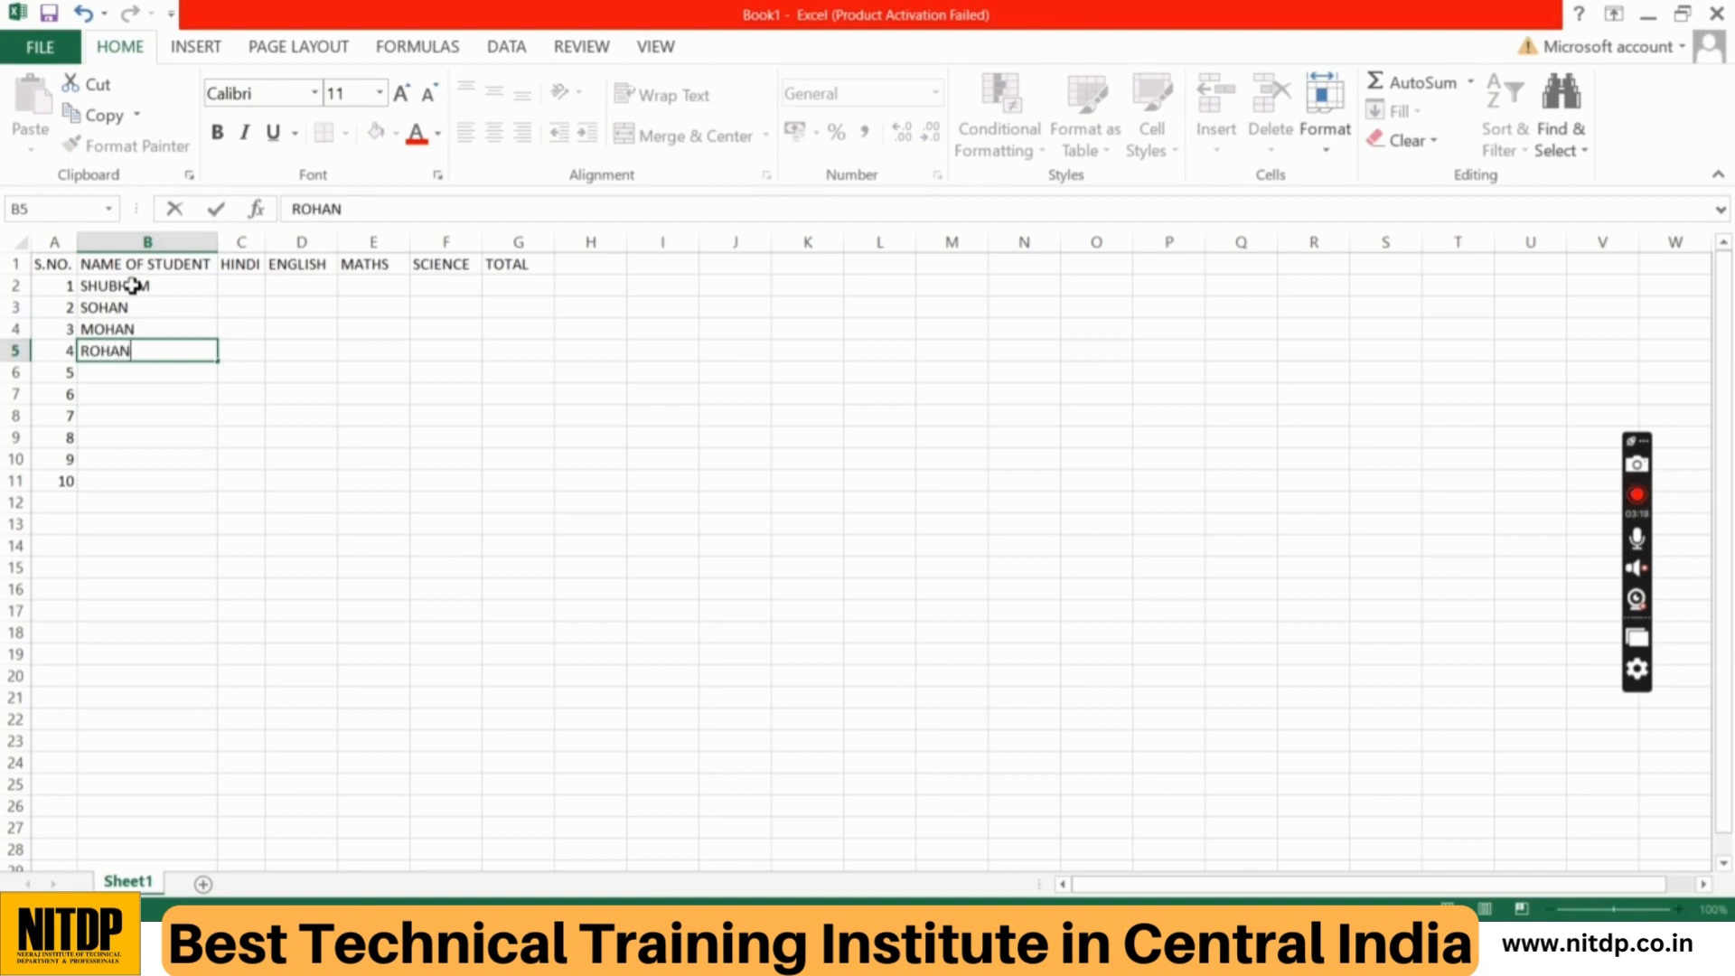
pyautogui.press('Return')
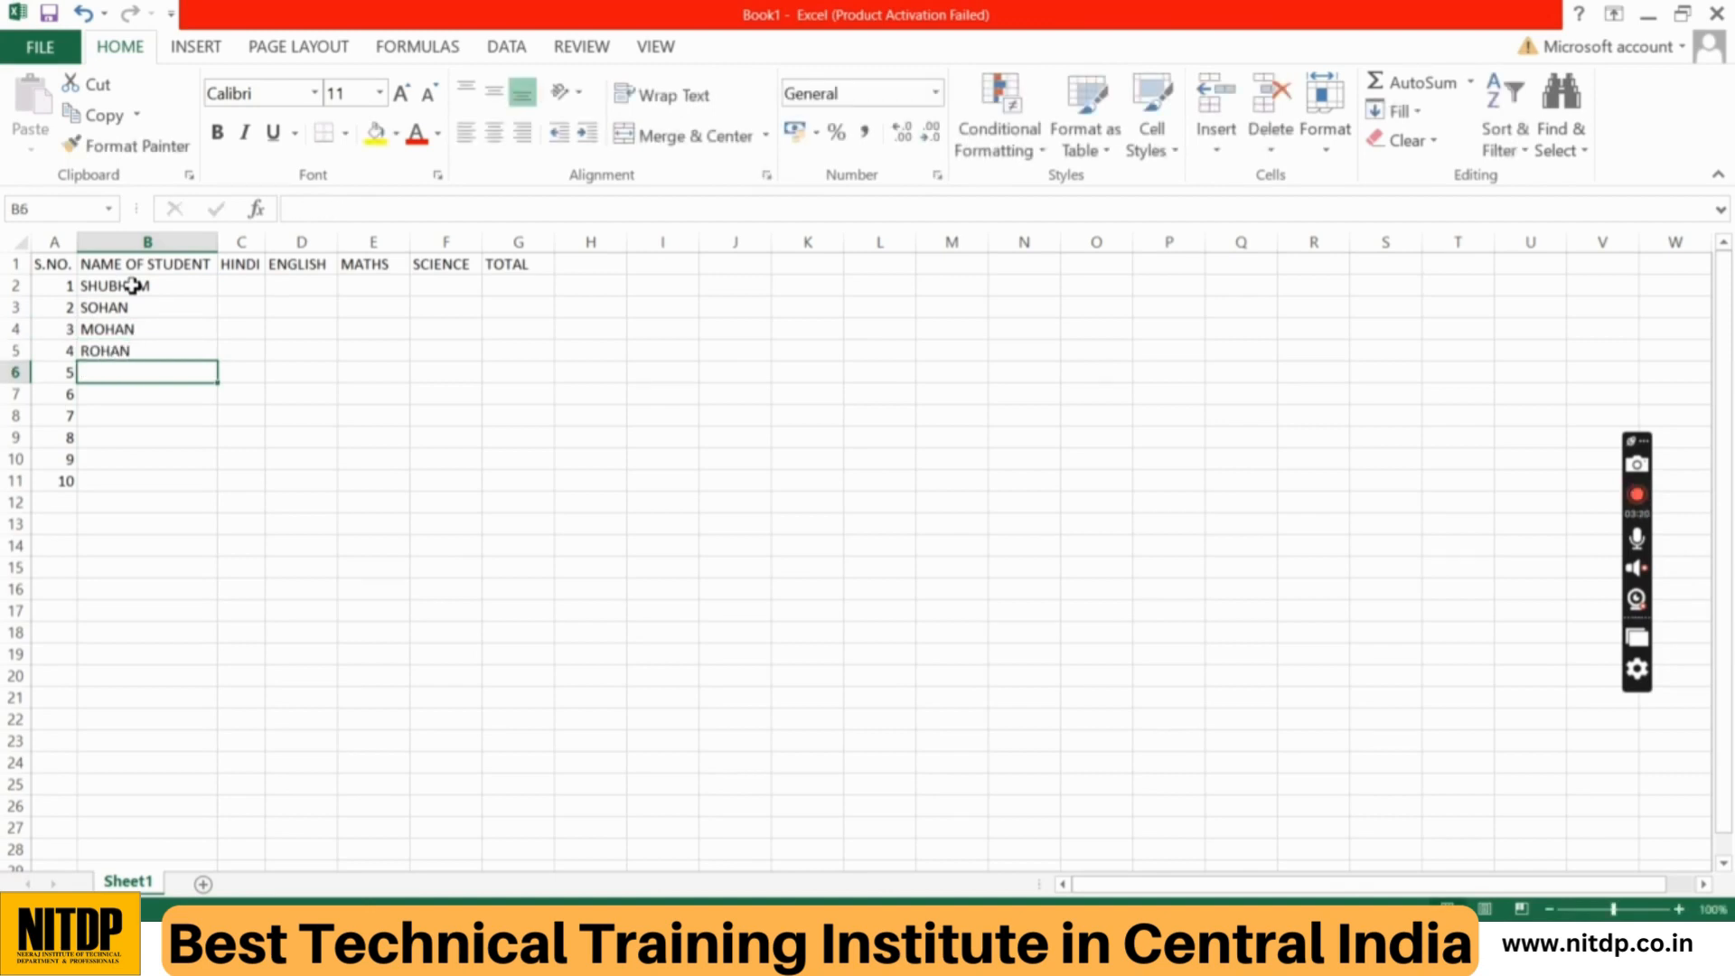
# Step: Enter the remaining six students' names under NAME OF STUDENT in cells B6 to B11
pyautogui.write('KASIM')
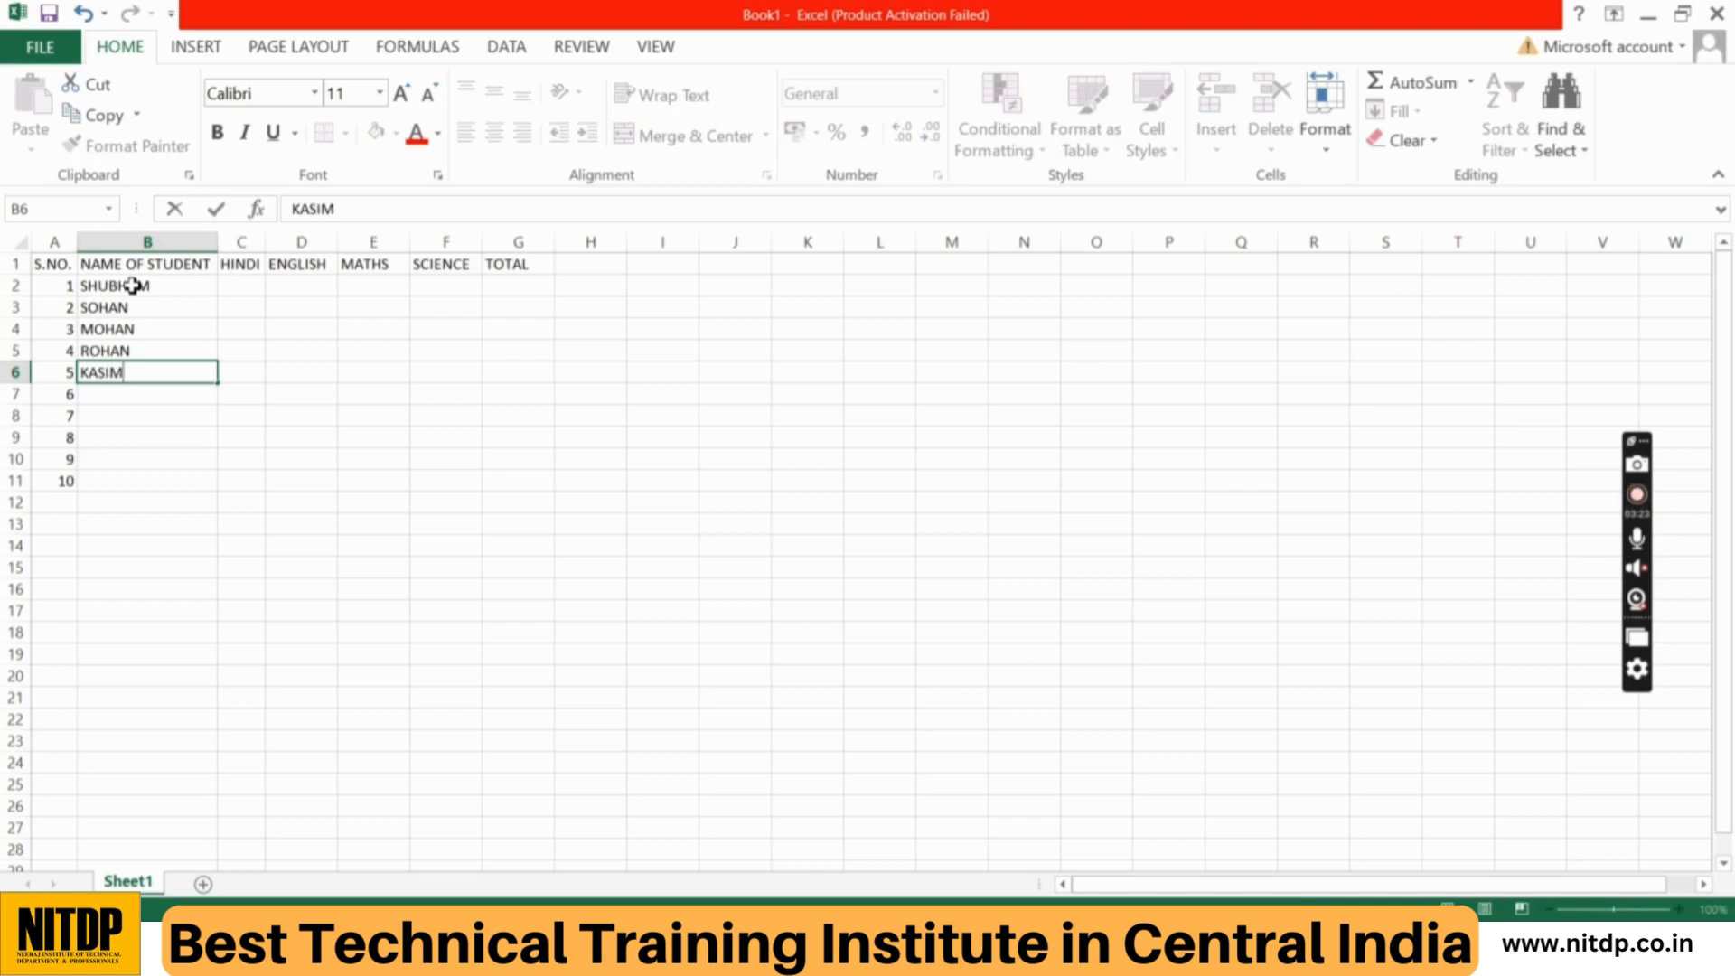
pyautogui.press('Return')
pyautogui.write('RIYAN')
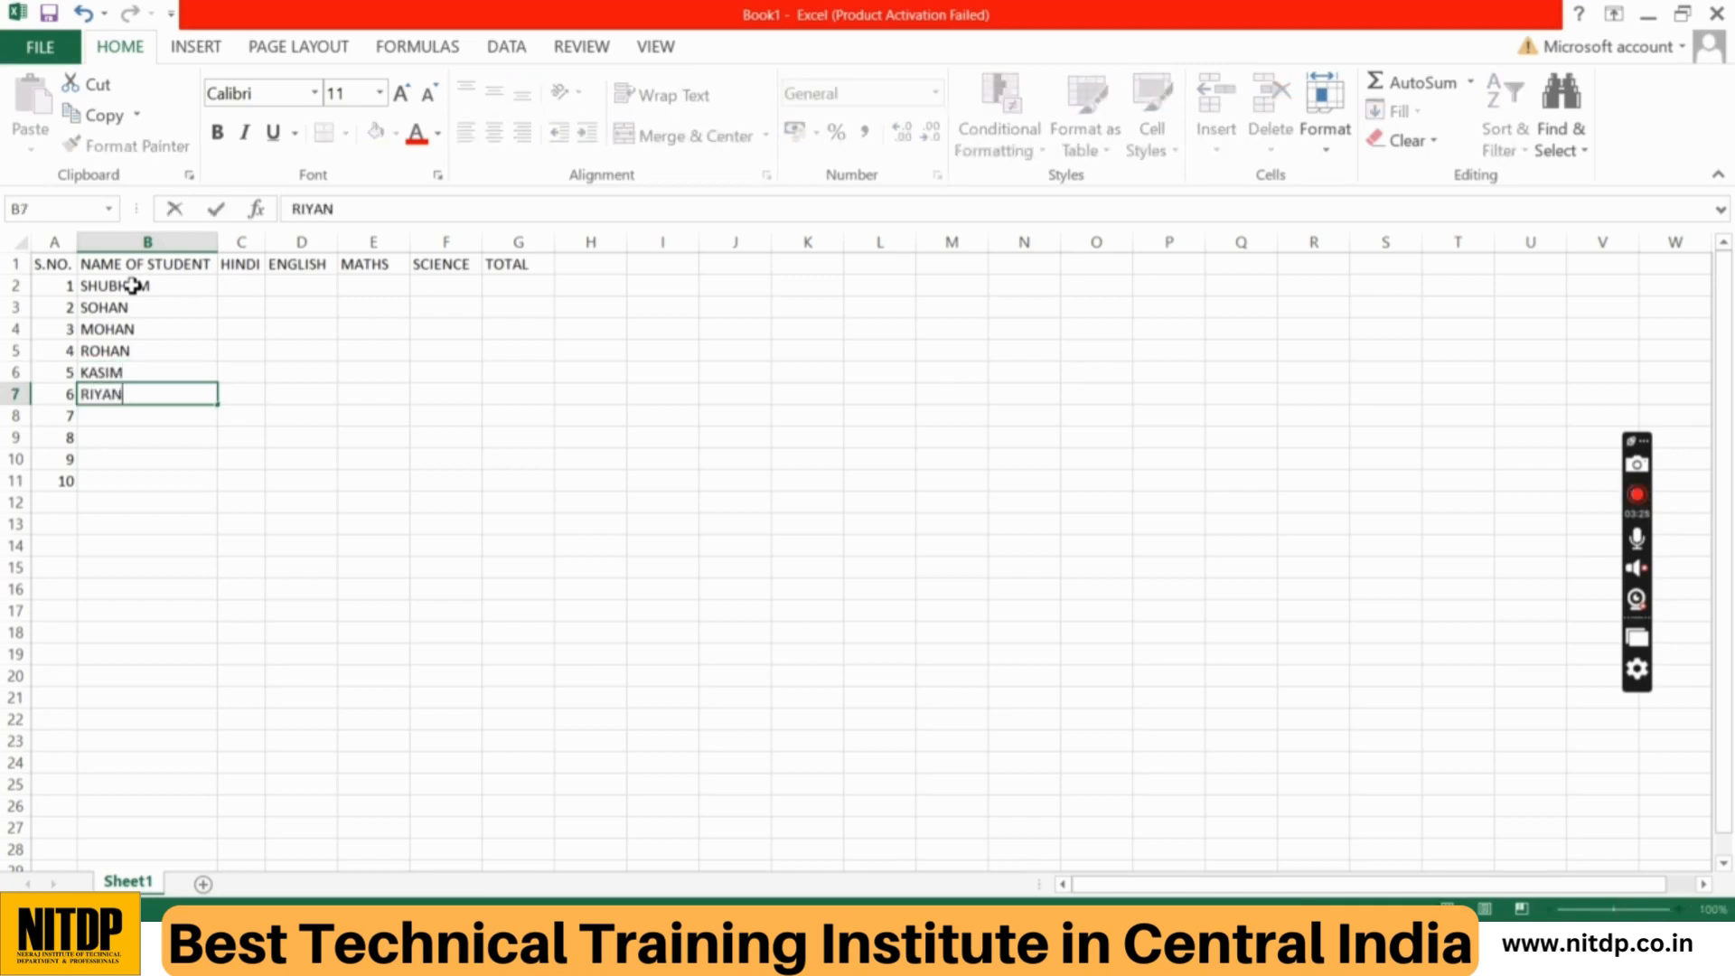
pyautogui.press('Return')
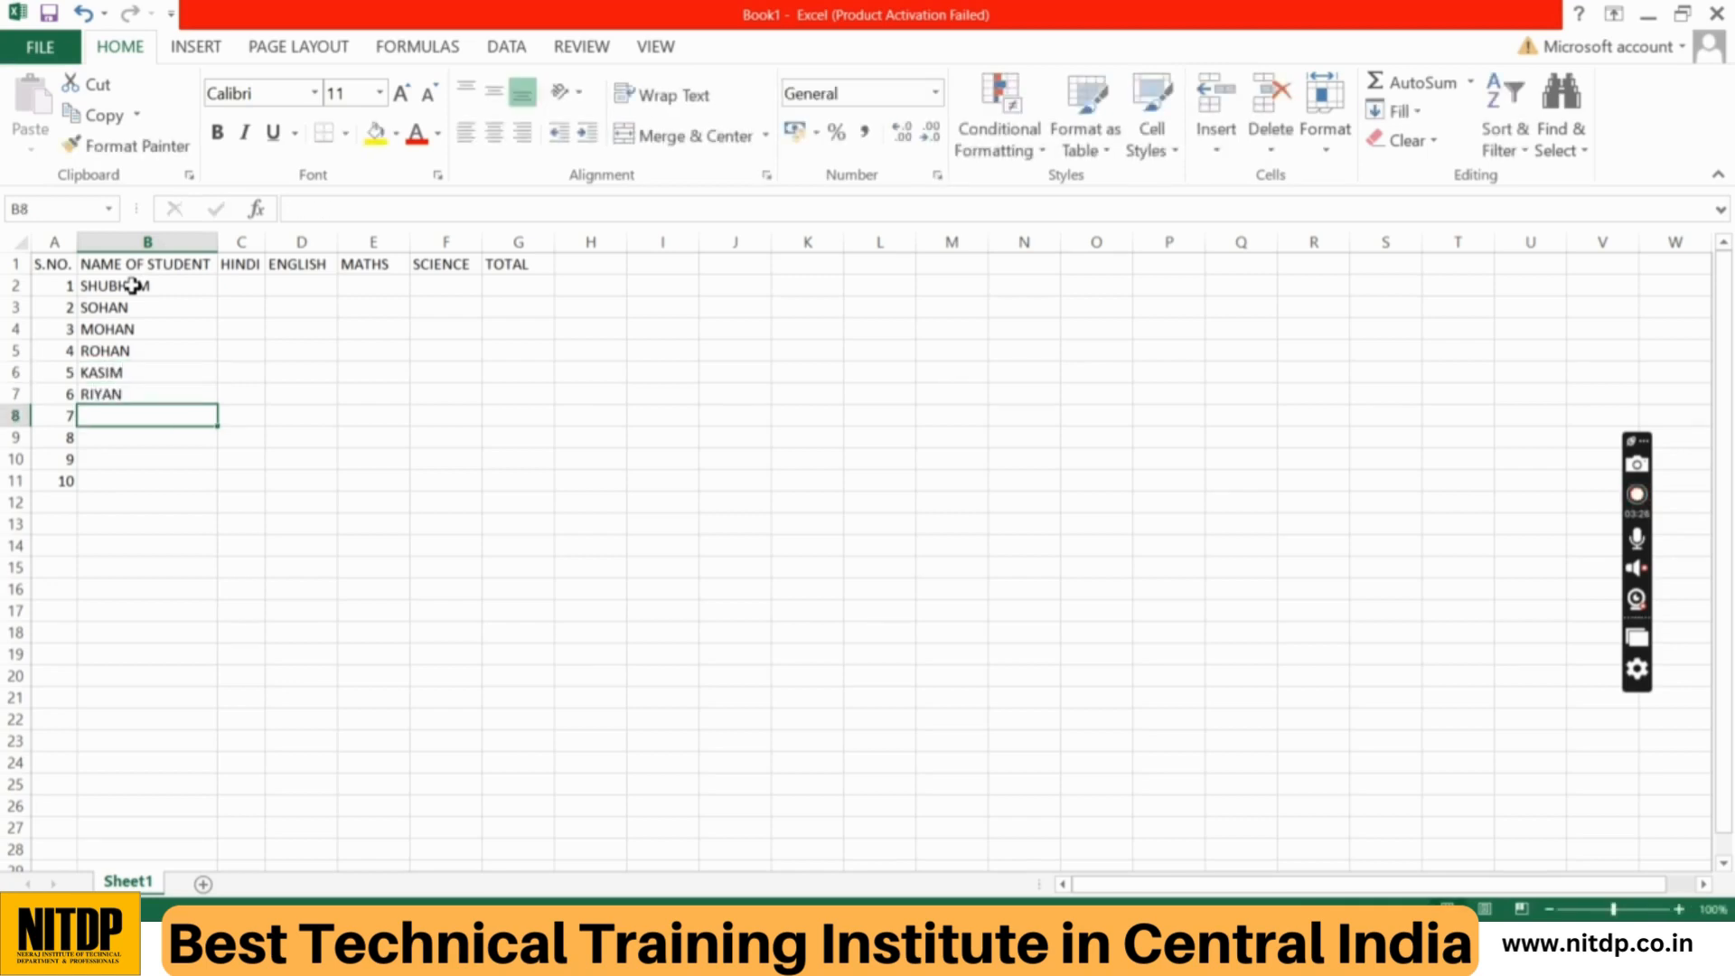
pyautogui.write('PALAK')
pyautogui.press('Return')
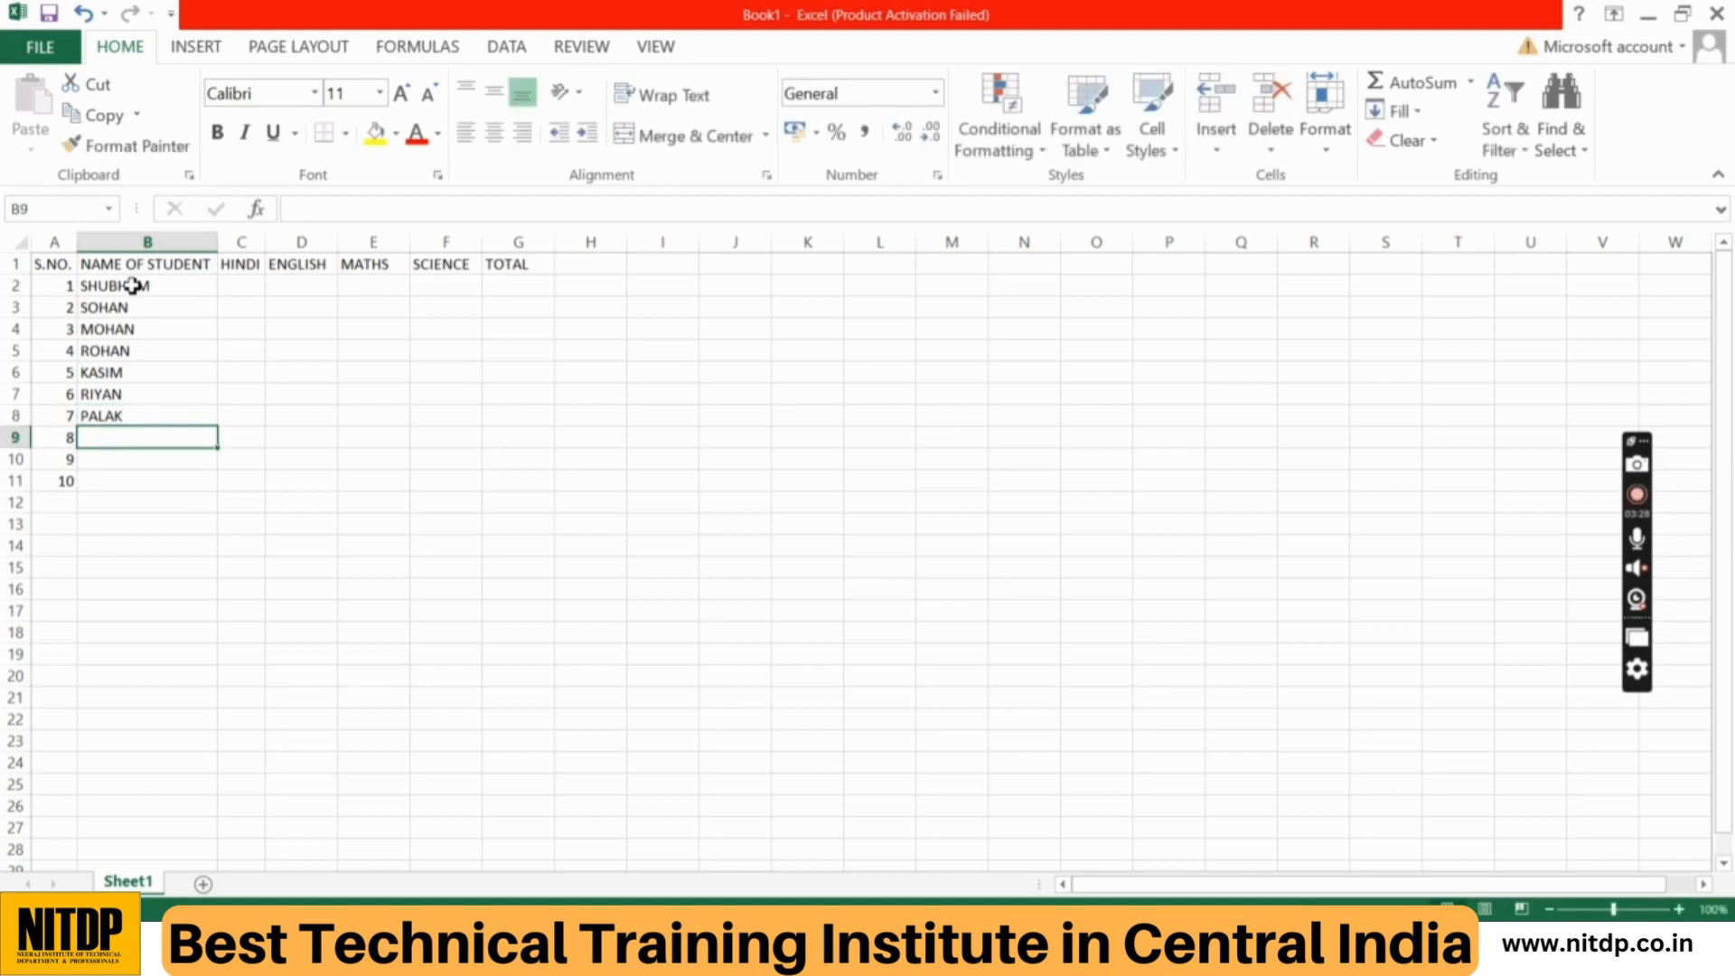
pyautogui.write('SWATI')
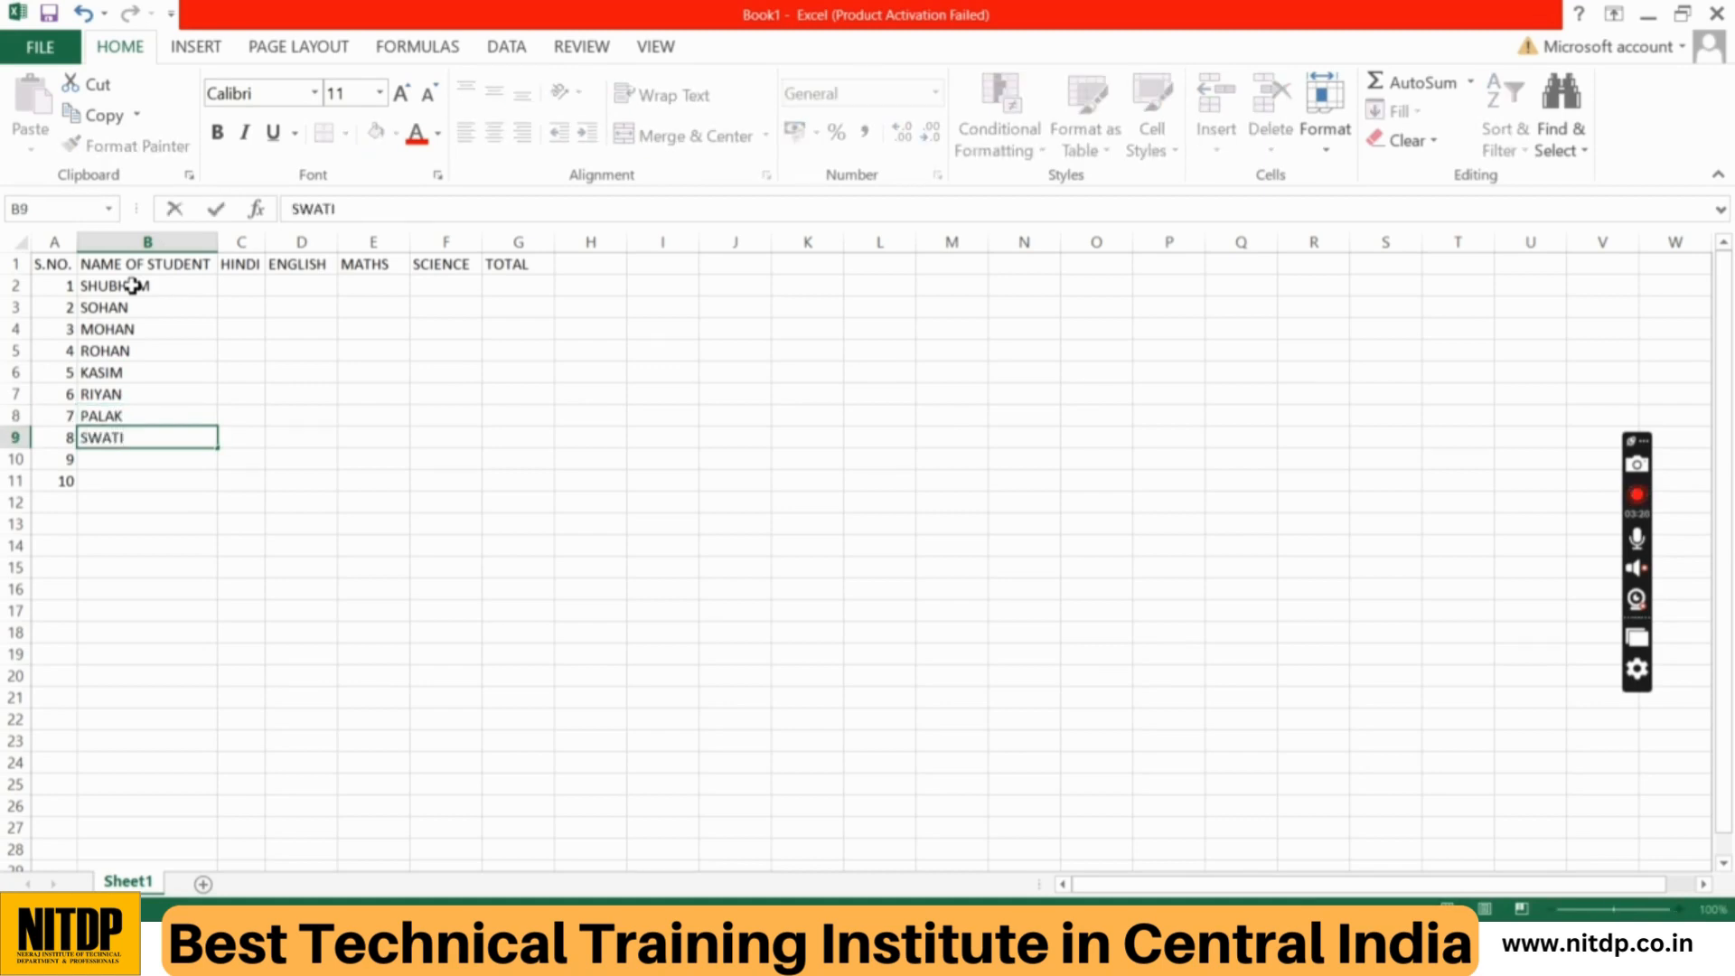
pyautogui.press('Return')
pyautogui.write('ANSHU')
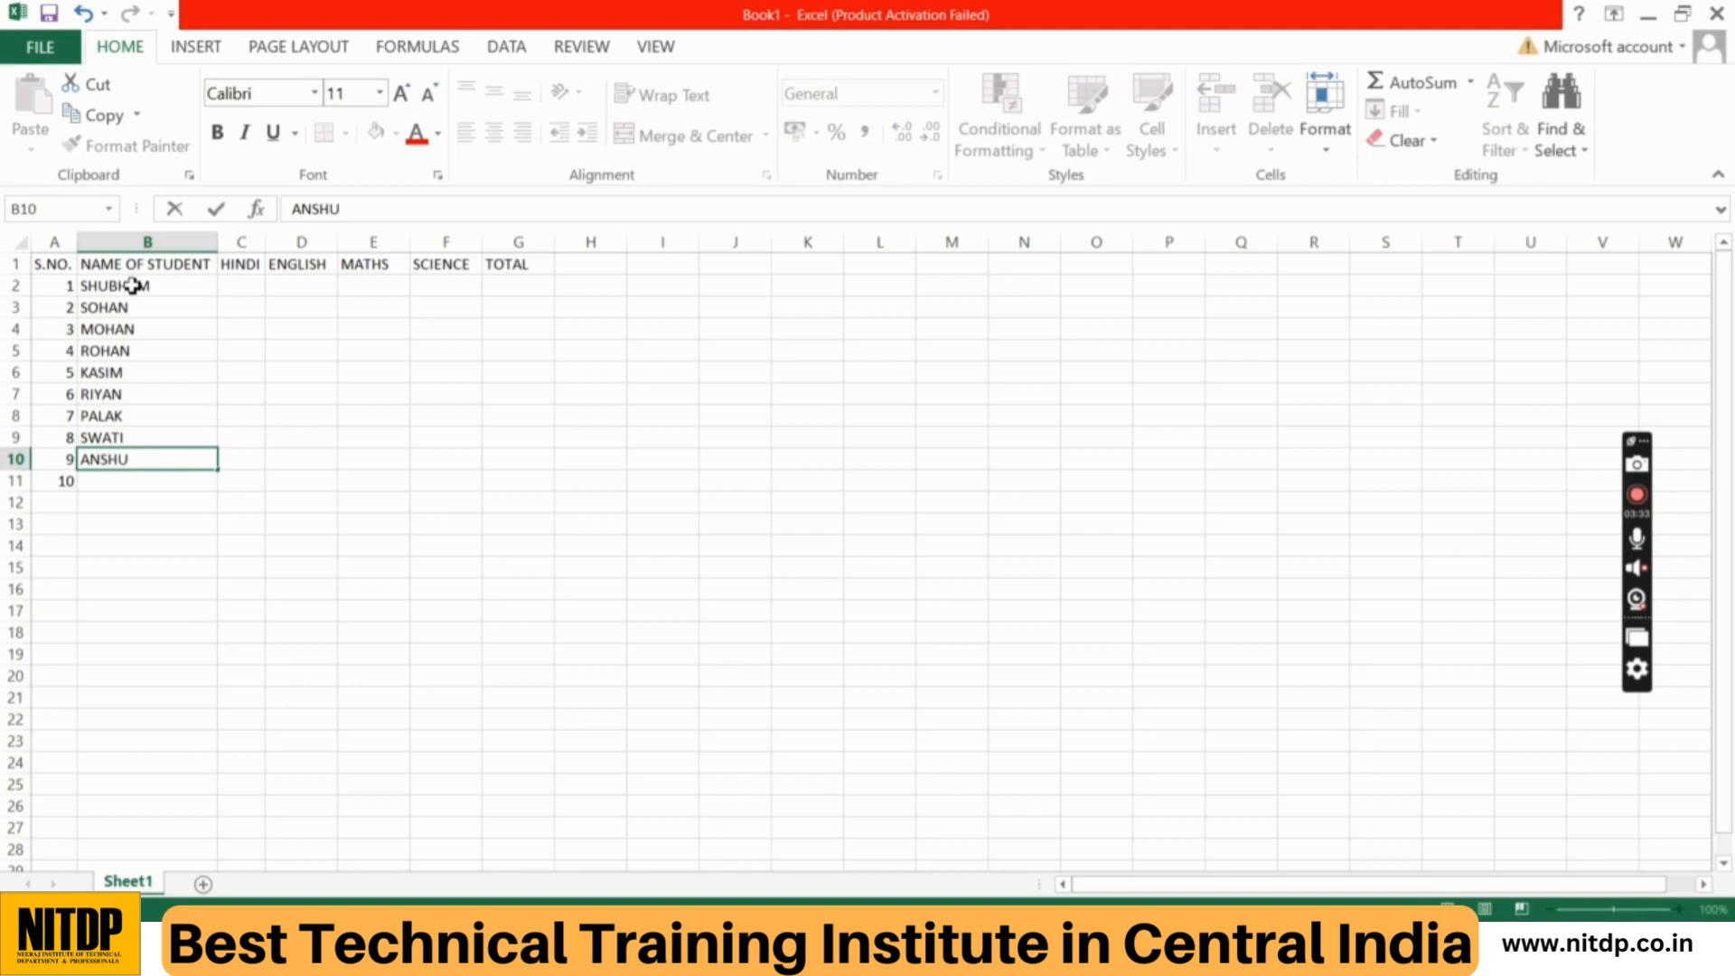
pyautogui.press('Return')
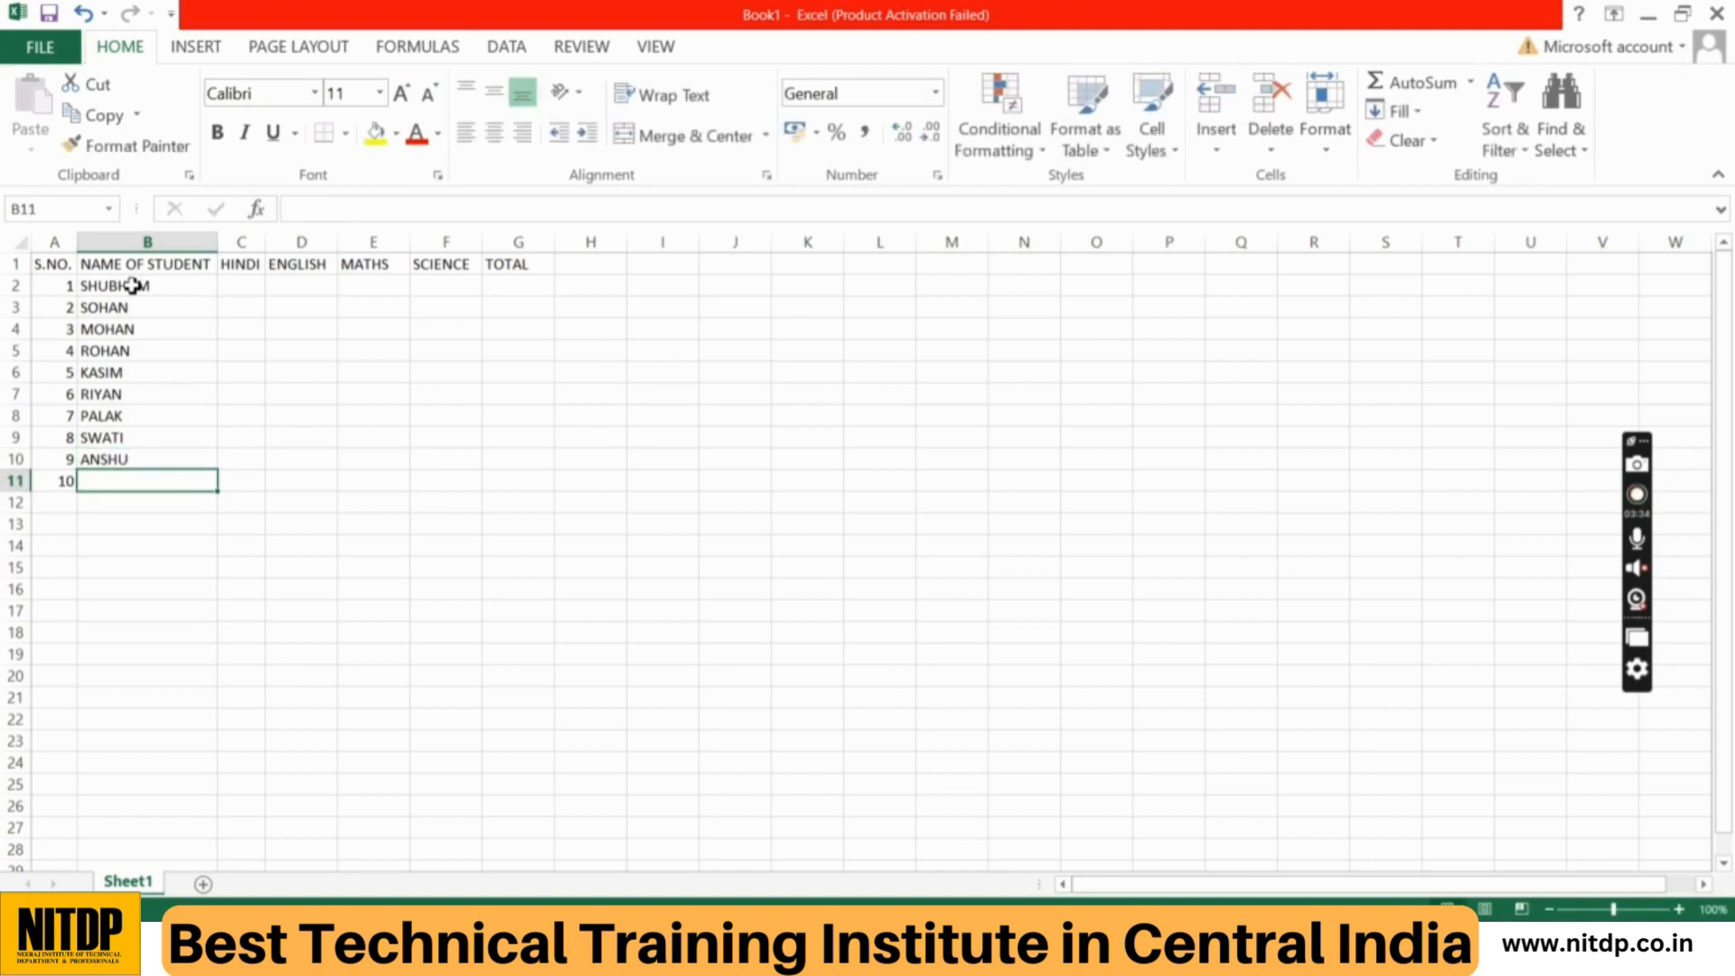
pyautogui.write('JIYA')
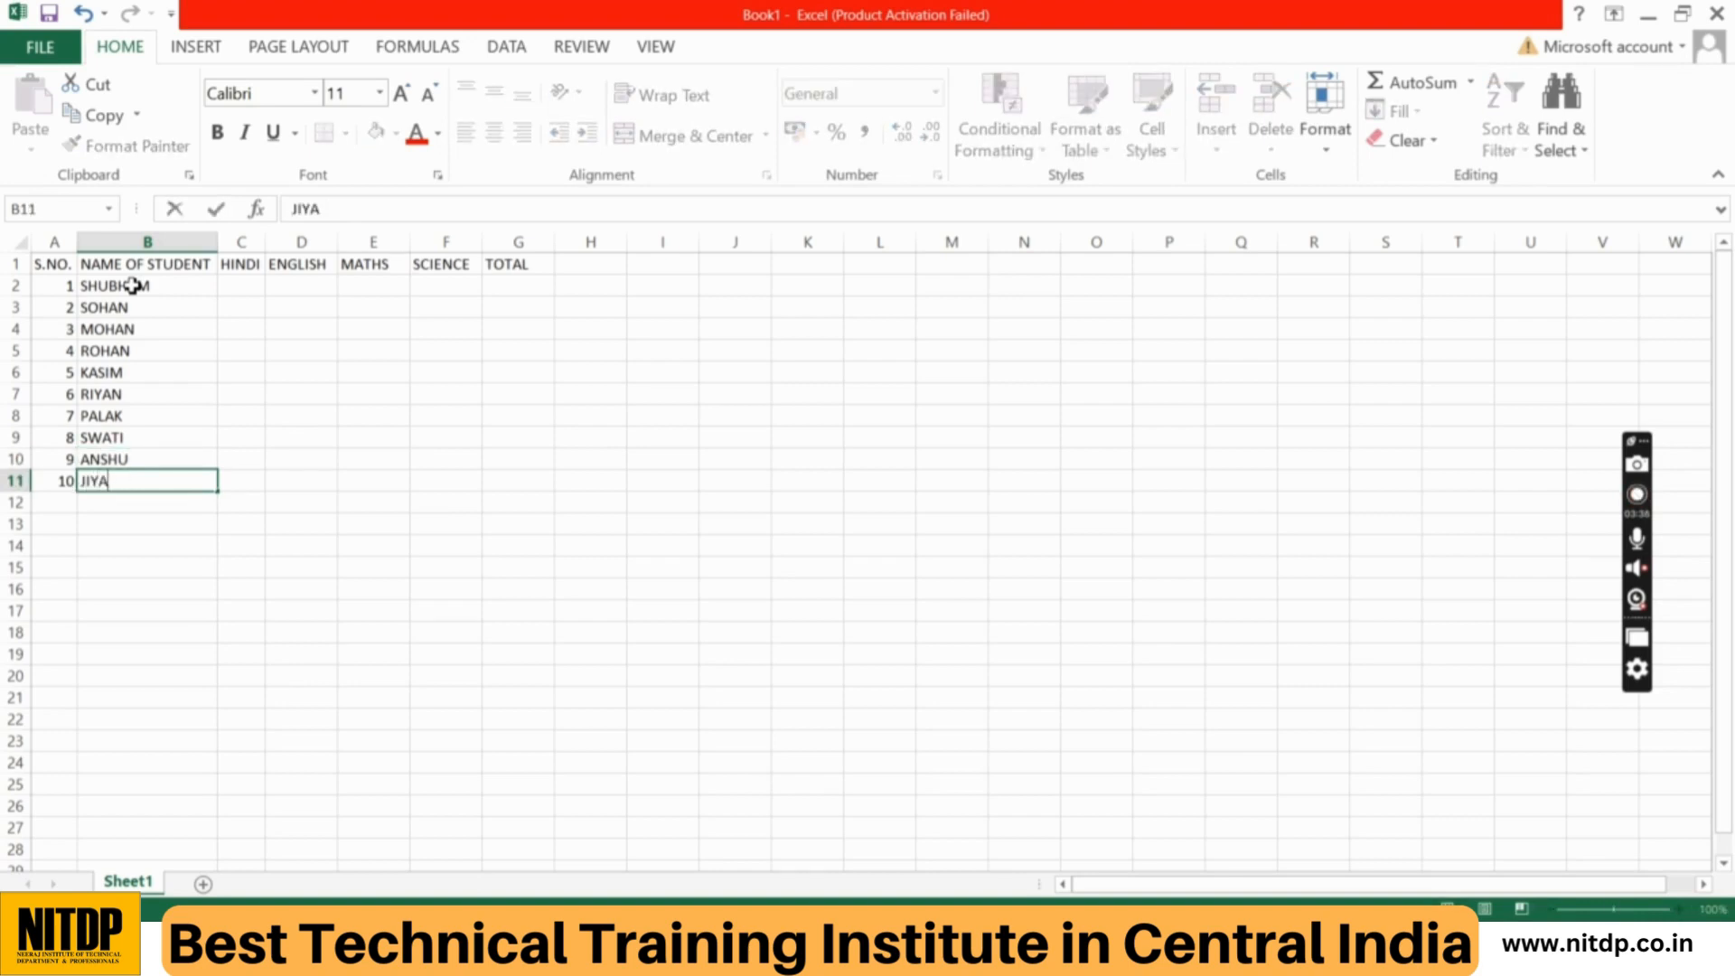
pyautogui.press('Return')
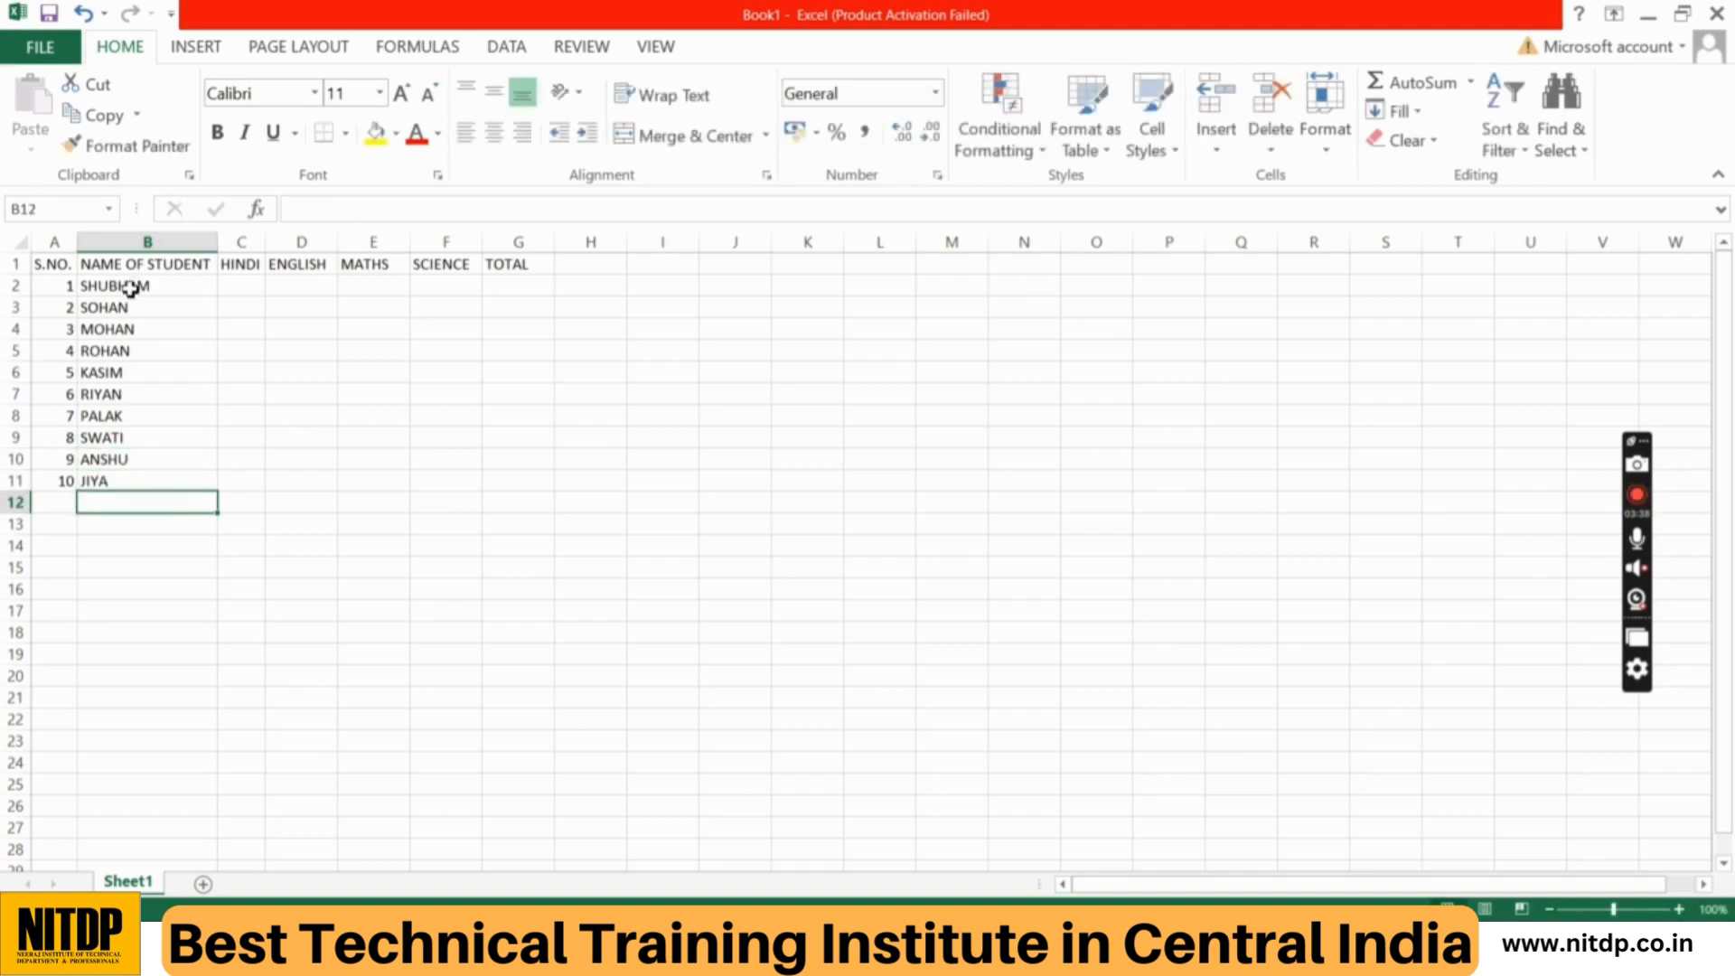
# Step: Enter the HINDI marks 45, 26, 35, 69 and 68 in cells C2 to C6
pyautogui.click(241, 290)
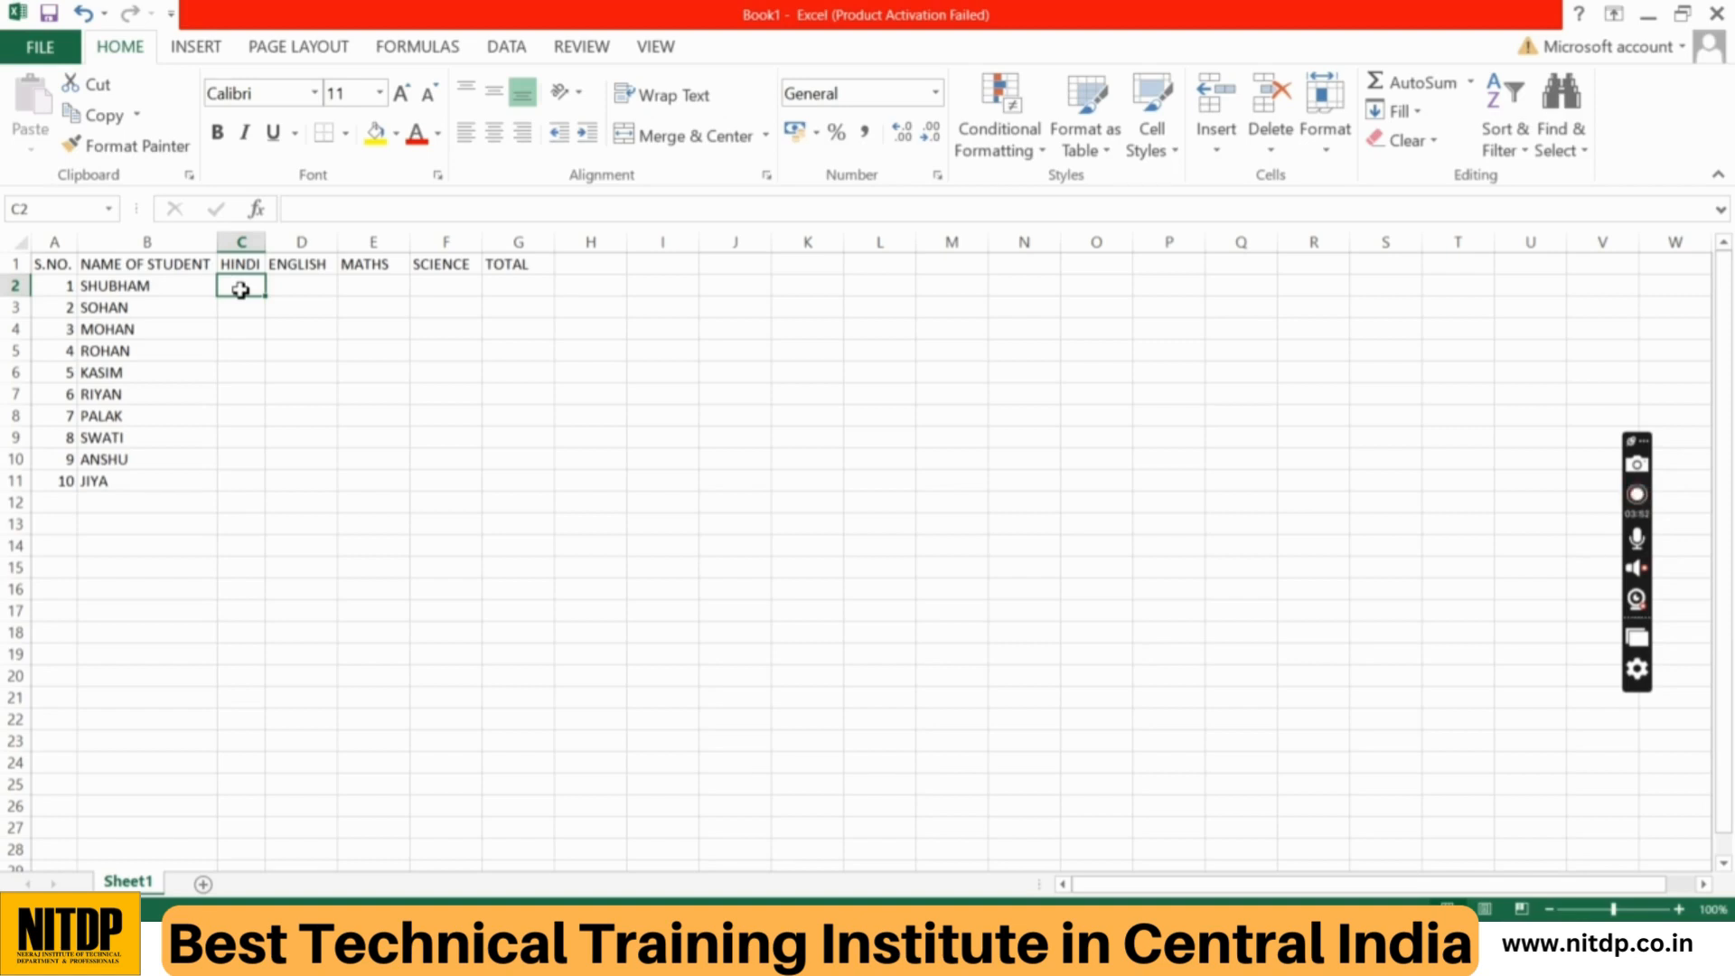
pyautogui.write('45')
pyautogui.press('Return')
pyautogui.write('26')
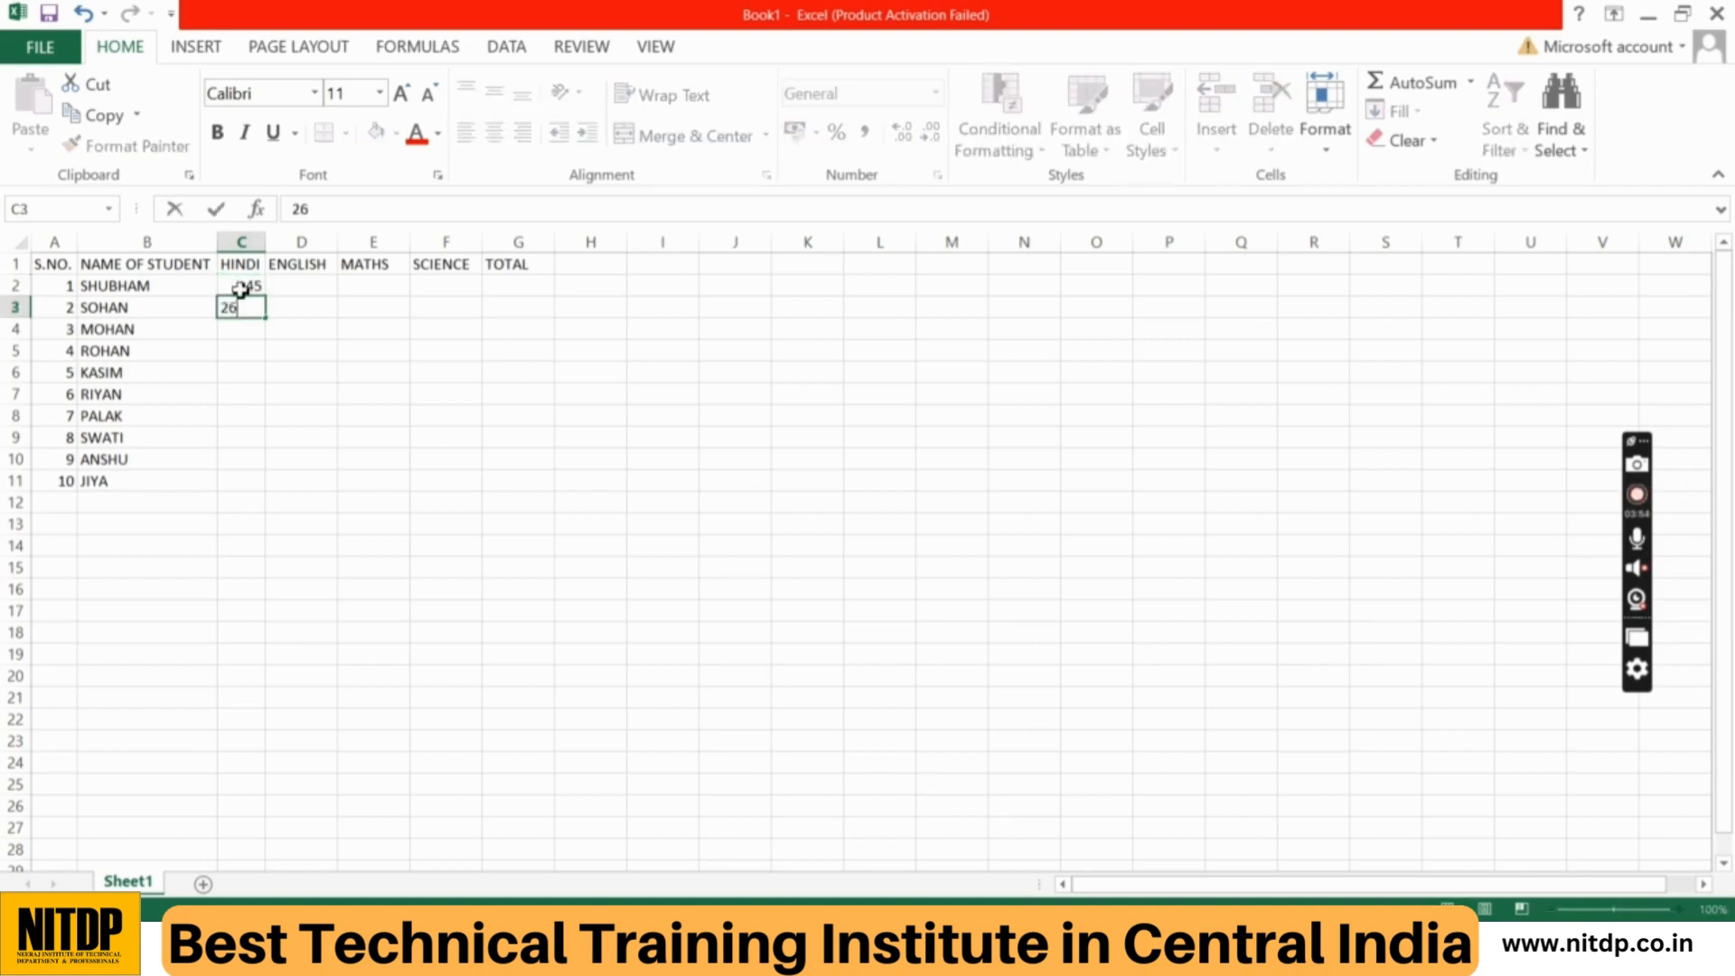
pyautogui.press('Return')
pyautogui.write('35')
pyautogui.press('Return')
pyautogui.write('69')
pyautogui.press('Return')
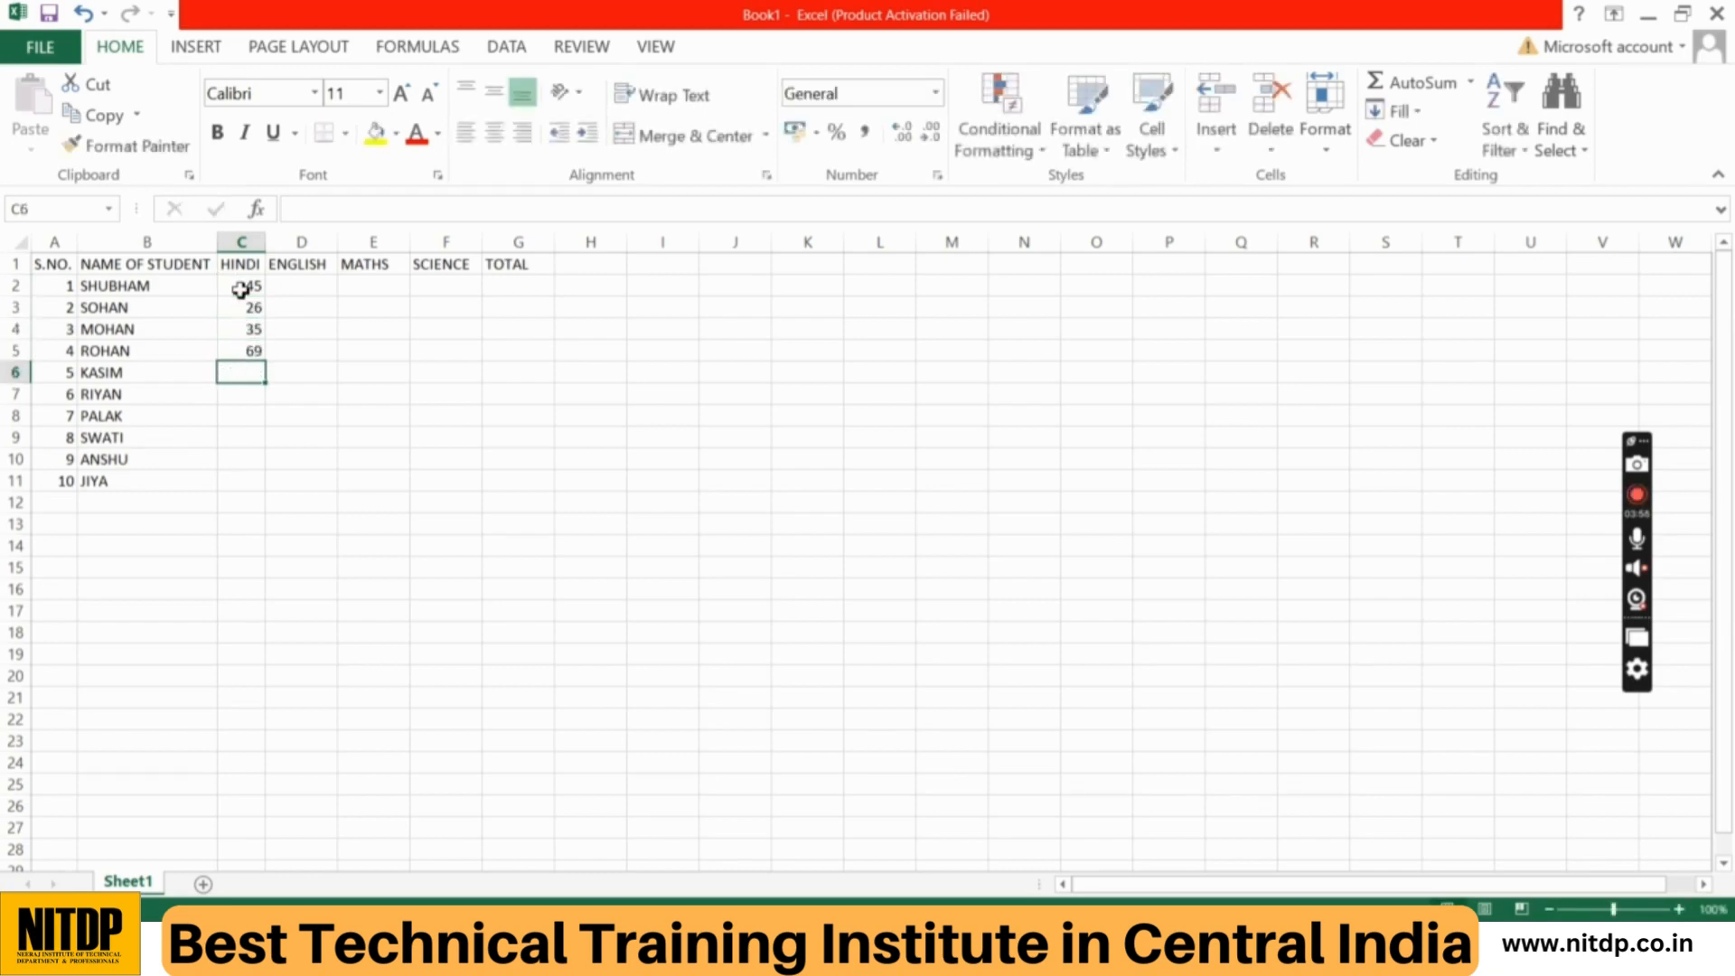
pyautogui.write('68')
pyautogui.press('Return')
# Step: Complete the HINDI marks with 95, 74, 85, 61 and 52 in cells C7 to C11
pyautogui.write('95')
pyautogui.press('Return')
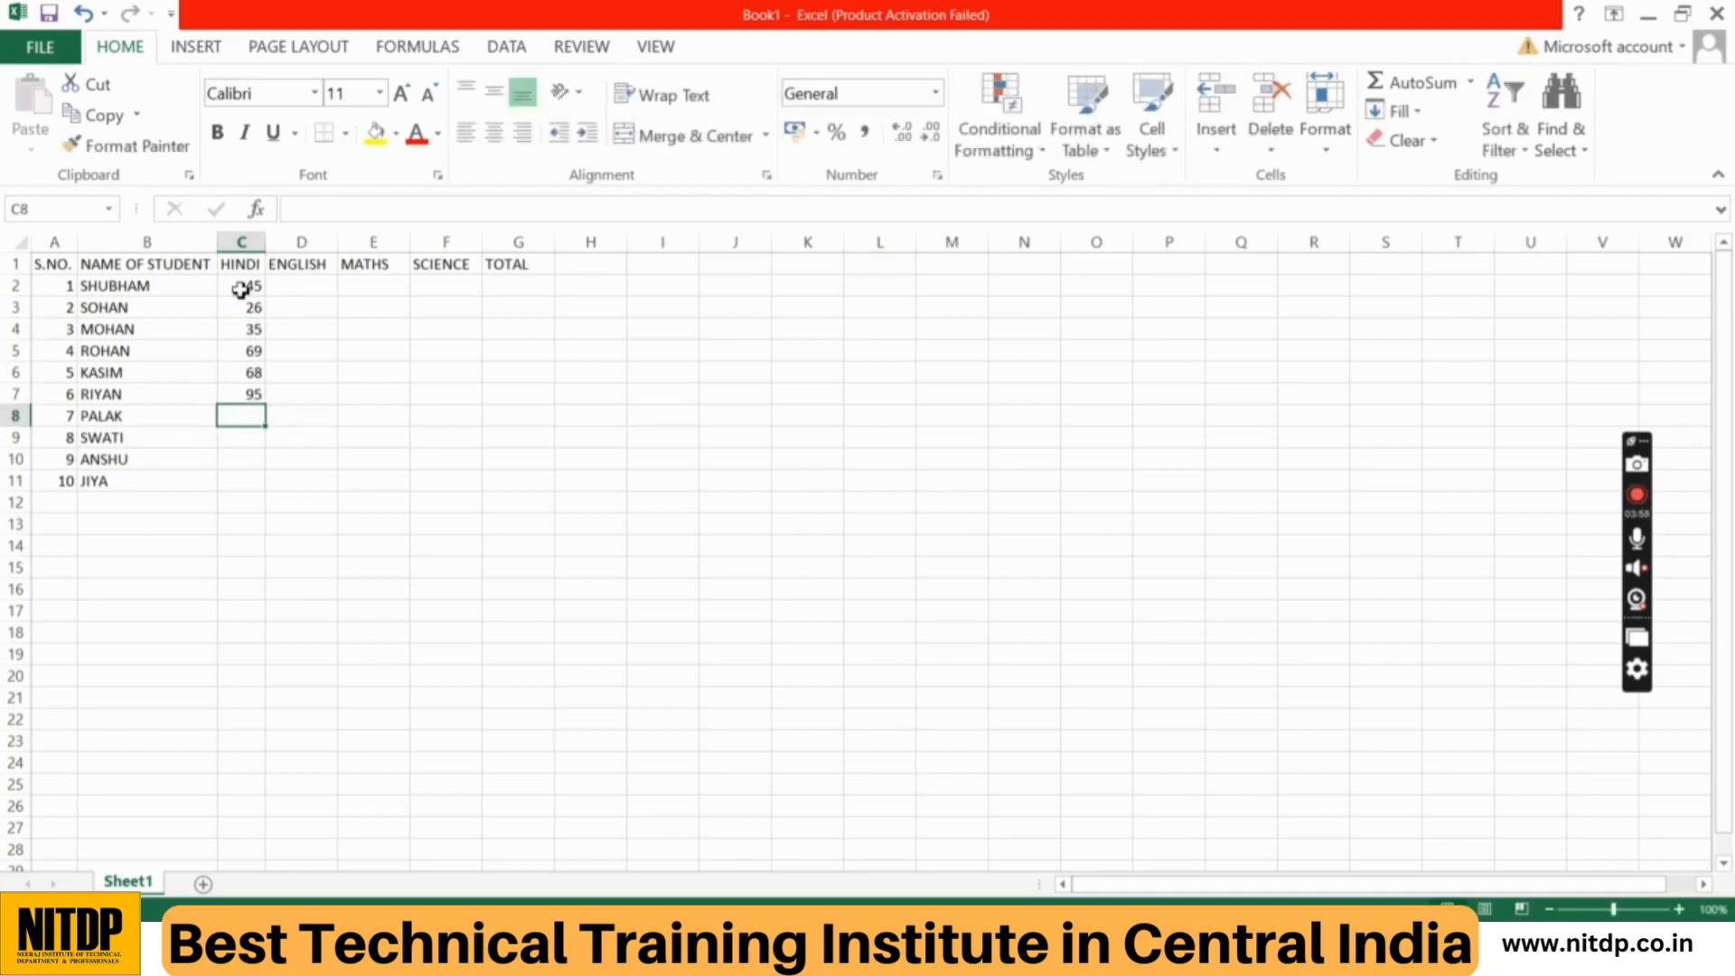
pyautogui.write('74')
pyautogui.press('Return')
pyautogui.write('85')
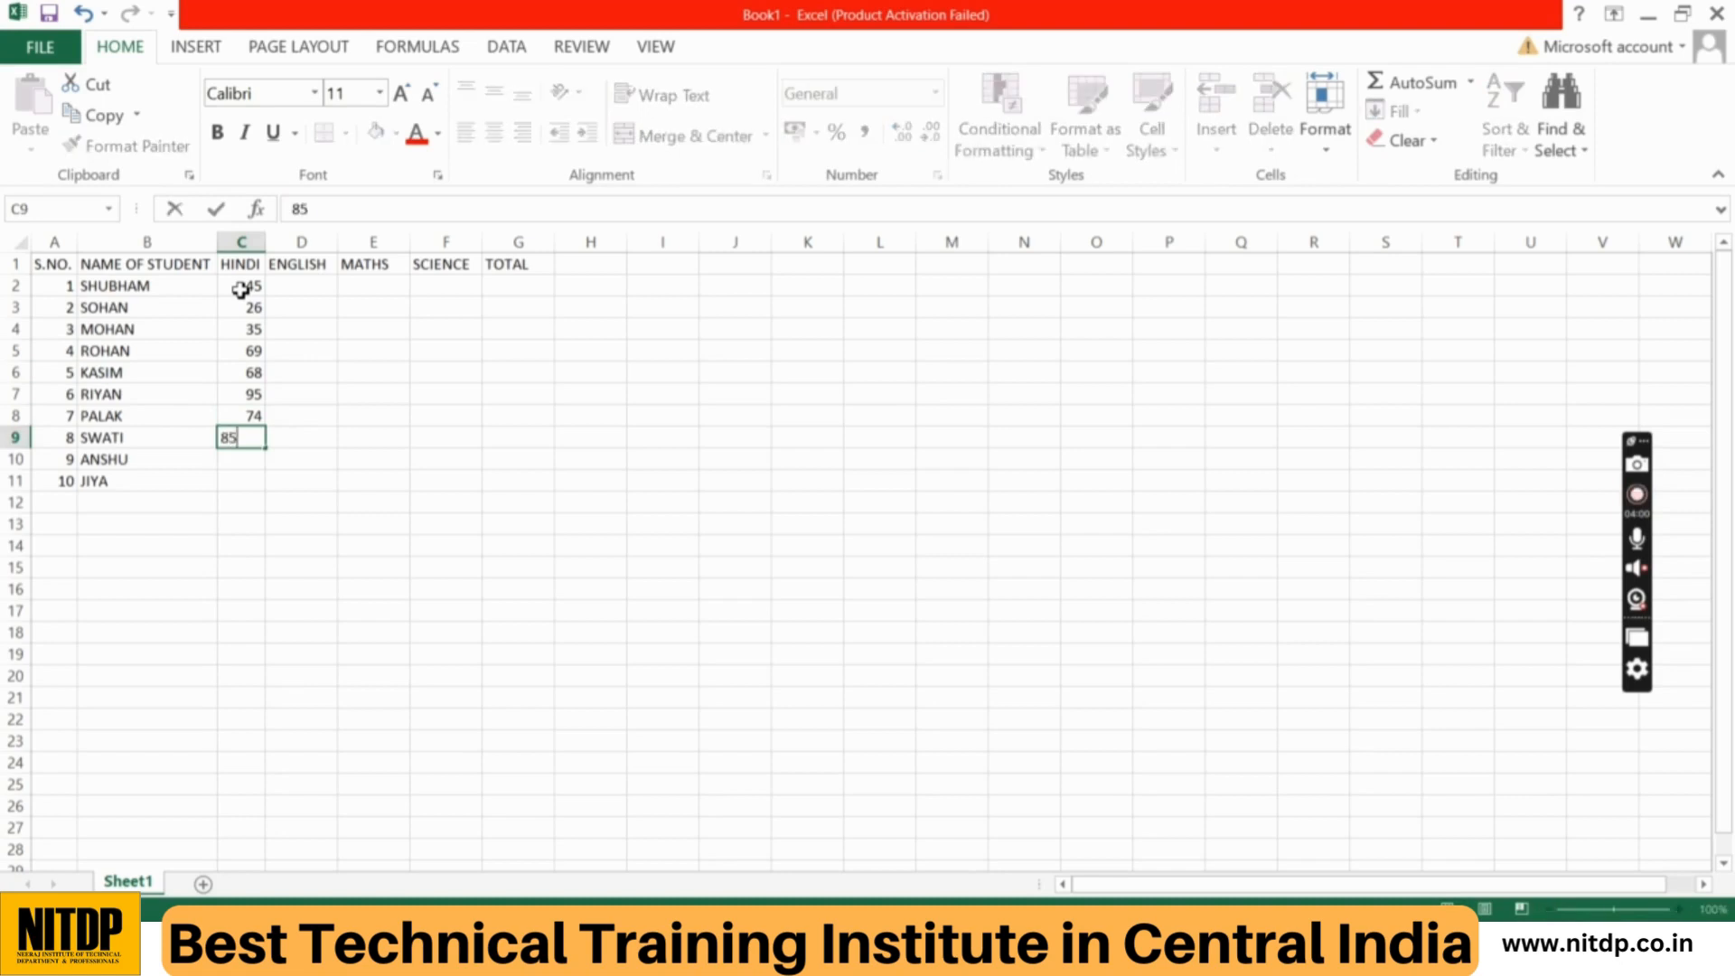
pyautogui.press('Return')
pyautogui.write('61')
pyautogui.press('Return')
pyautogui.write('52')
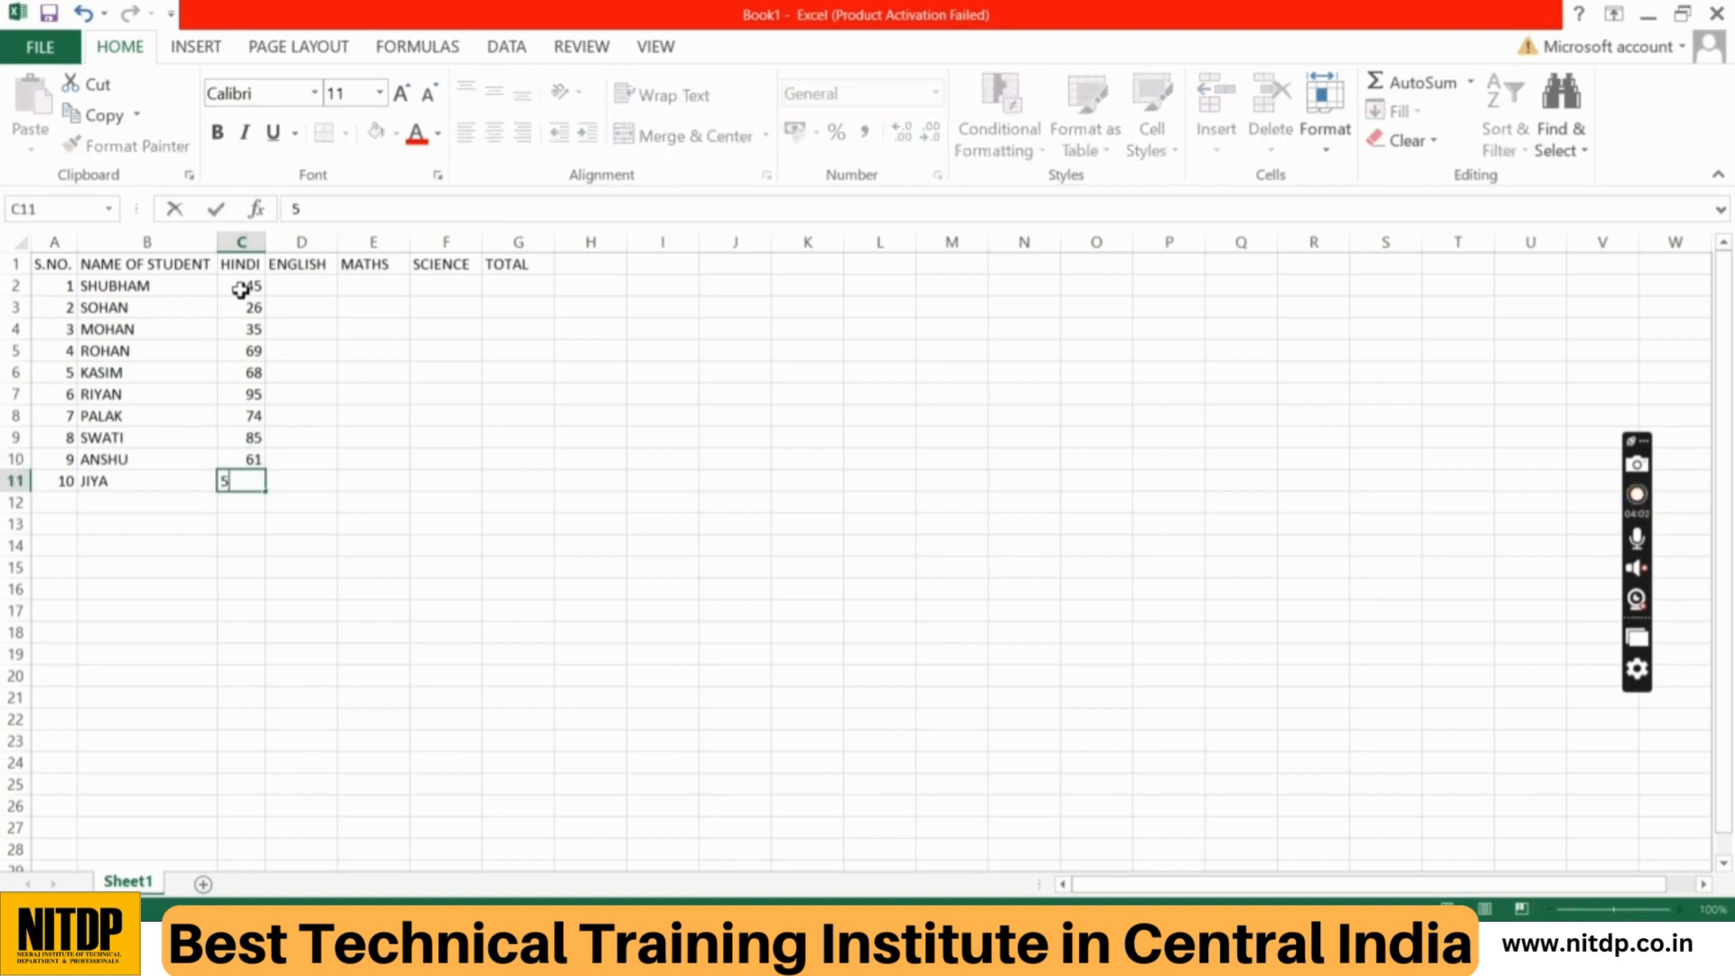
pyautogui.press('Return')
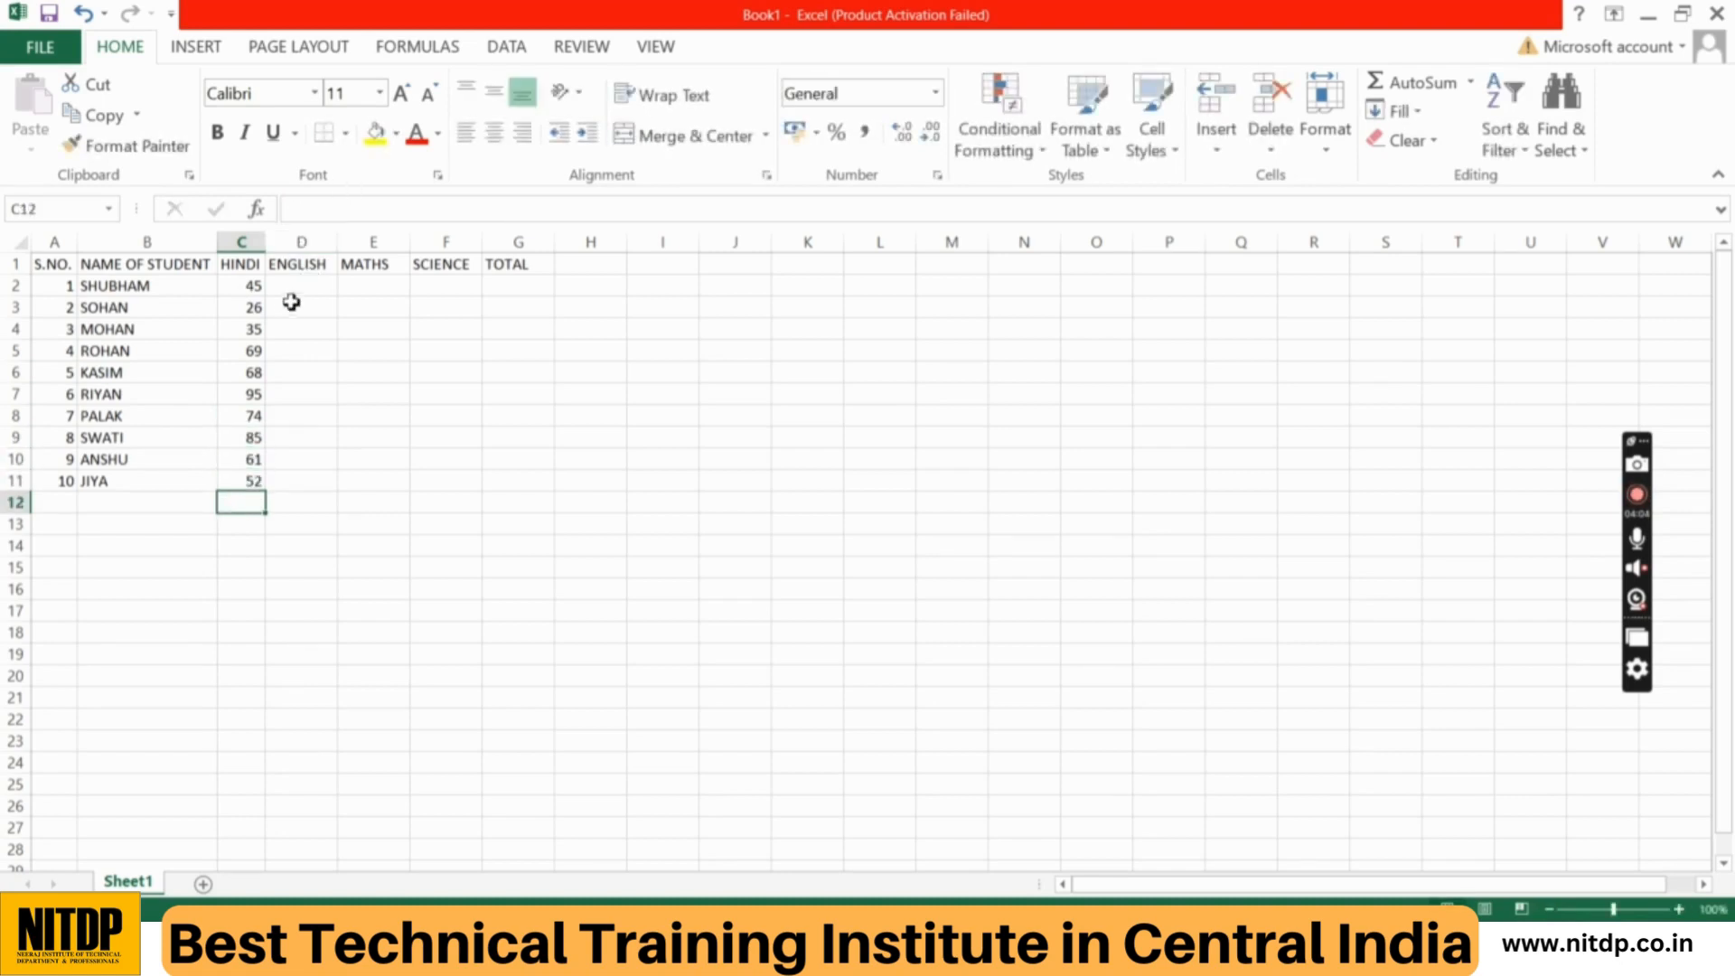
# Step: Enter the ENGLISH marks 78, 95, 65, 51 and 75 in cells D2 to D6
pyautogui.click(304, 292)
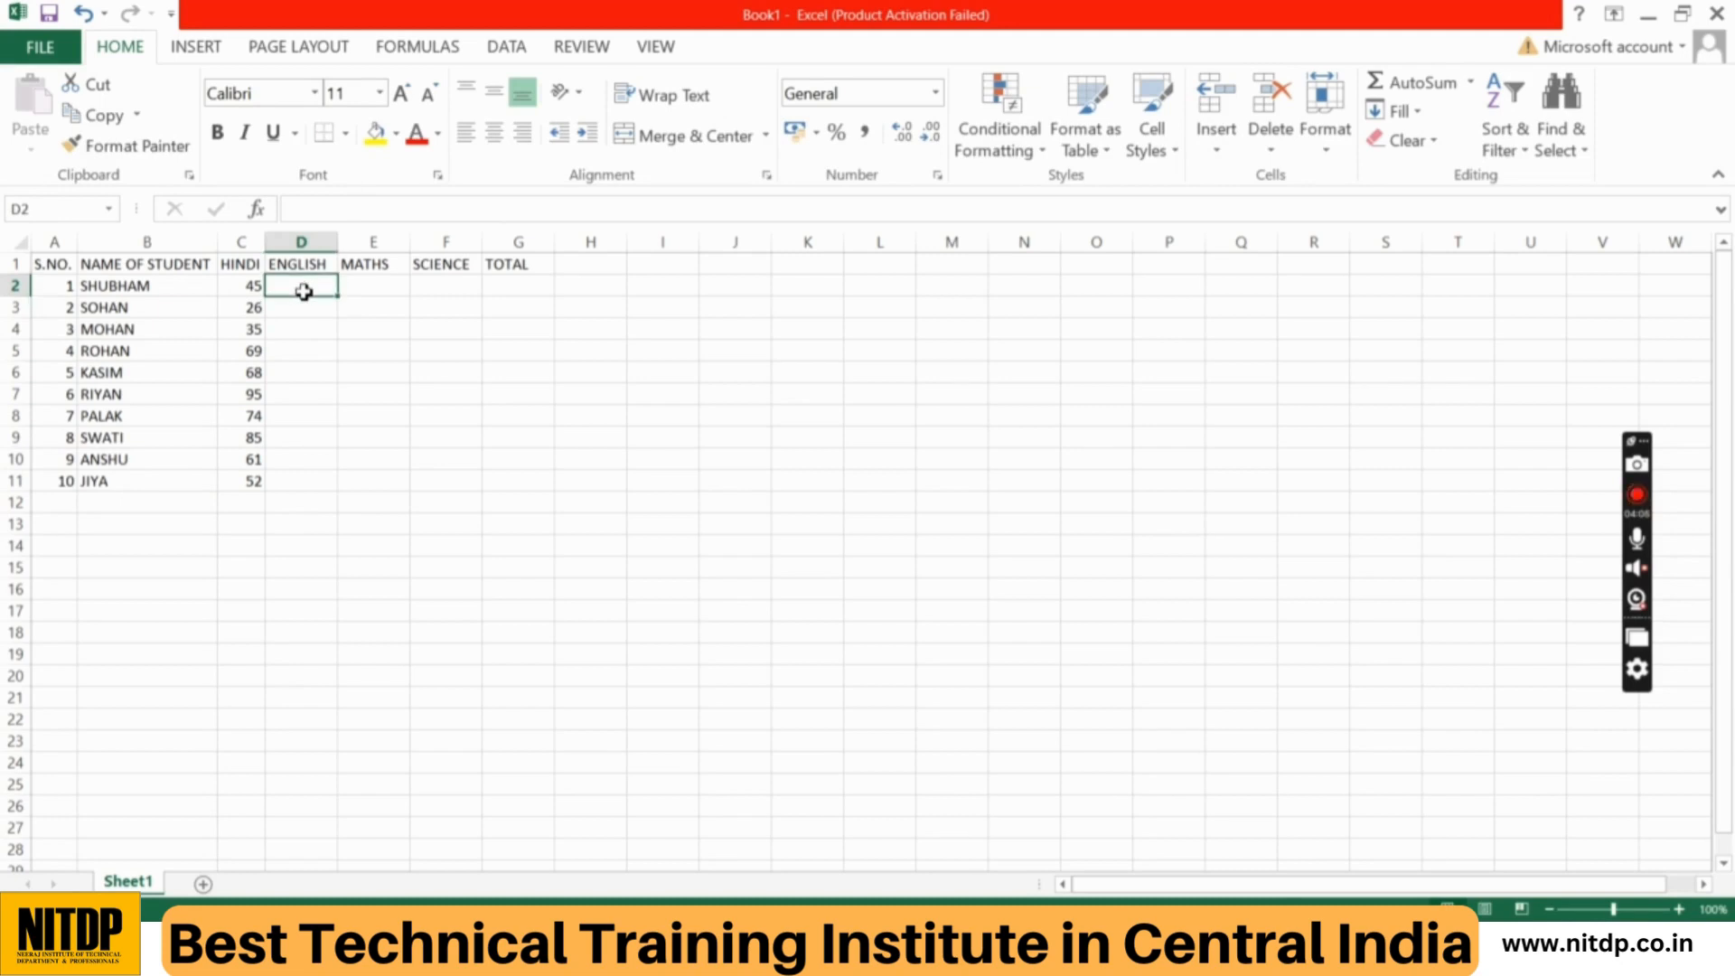
pyautogui.write('78')
pyautogui.press('Return')
pyautogui.write('95')
pyautogui.press('Return')
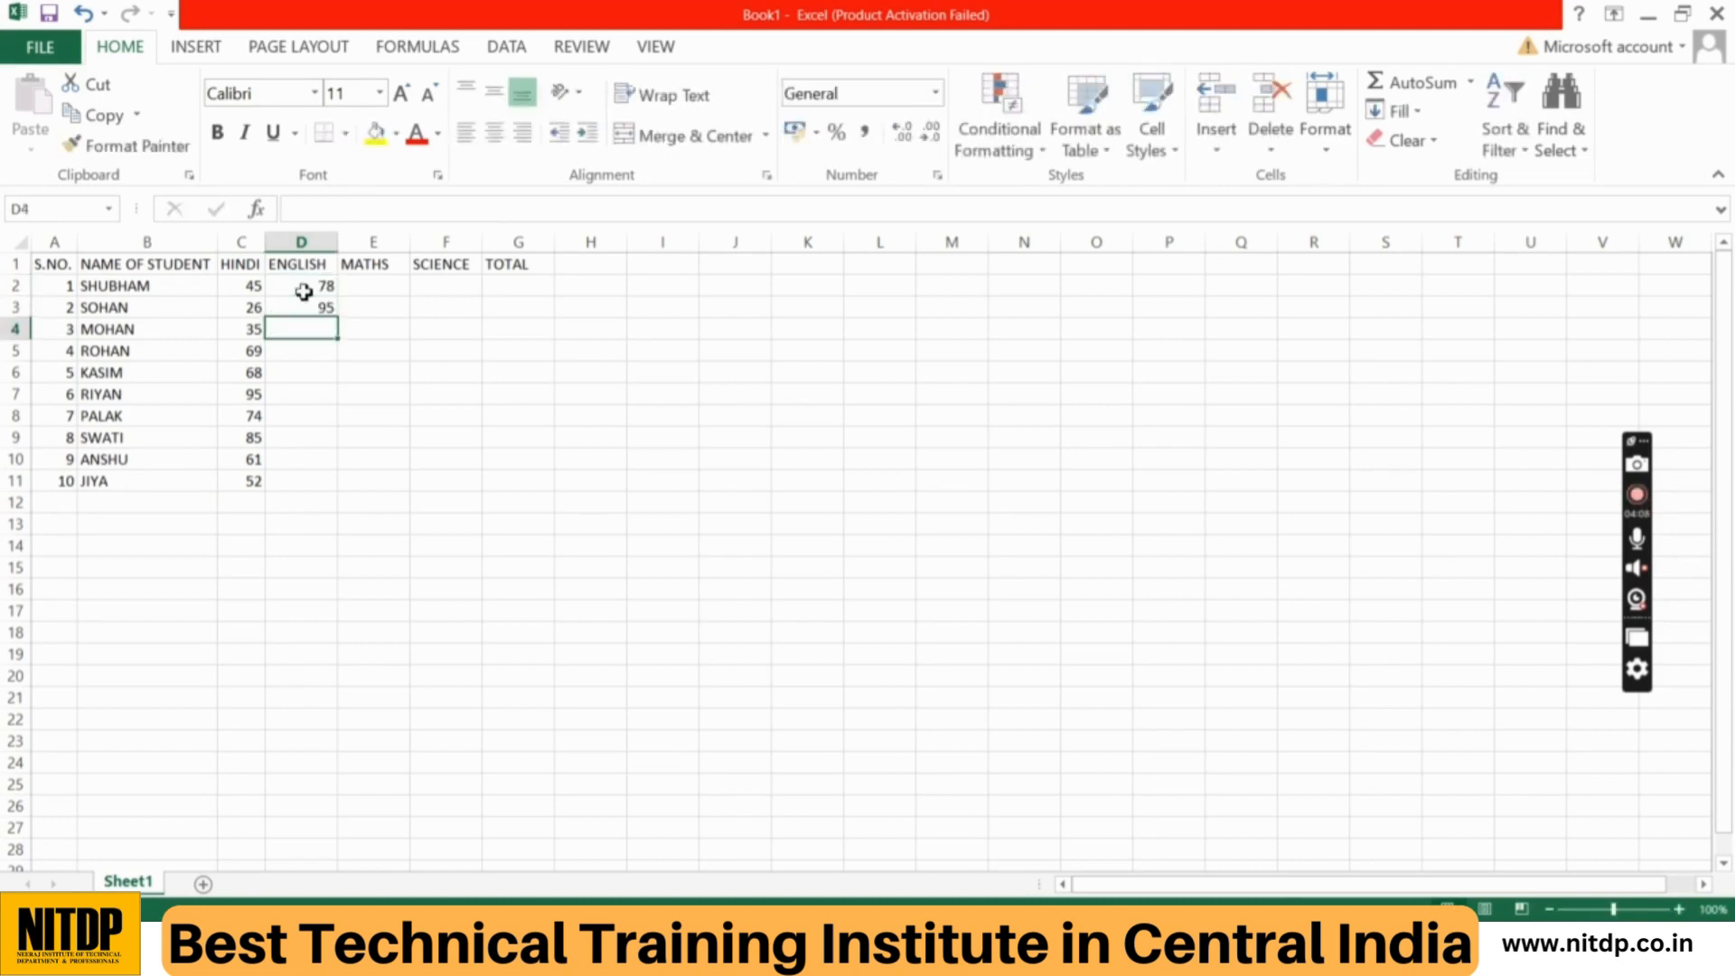
pyautogui.write('65')
pyautogui.press('Return')
pyautogui.write('51')
pyautogui.press('Return')
pyautogui.write('7')
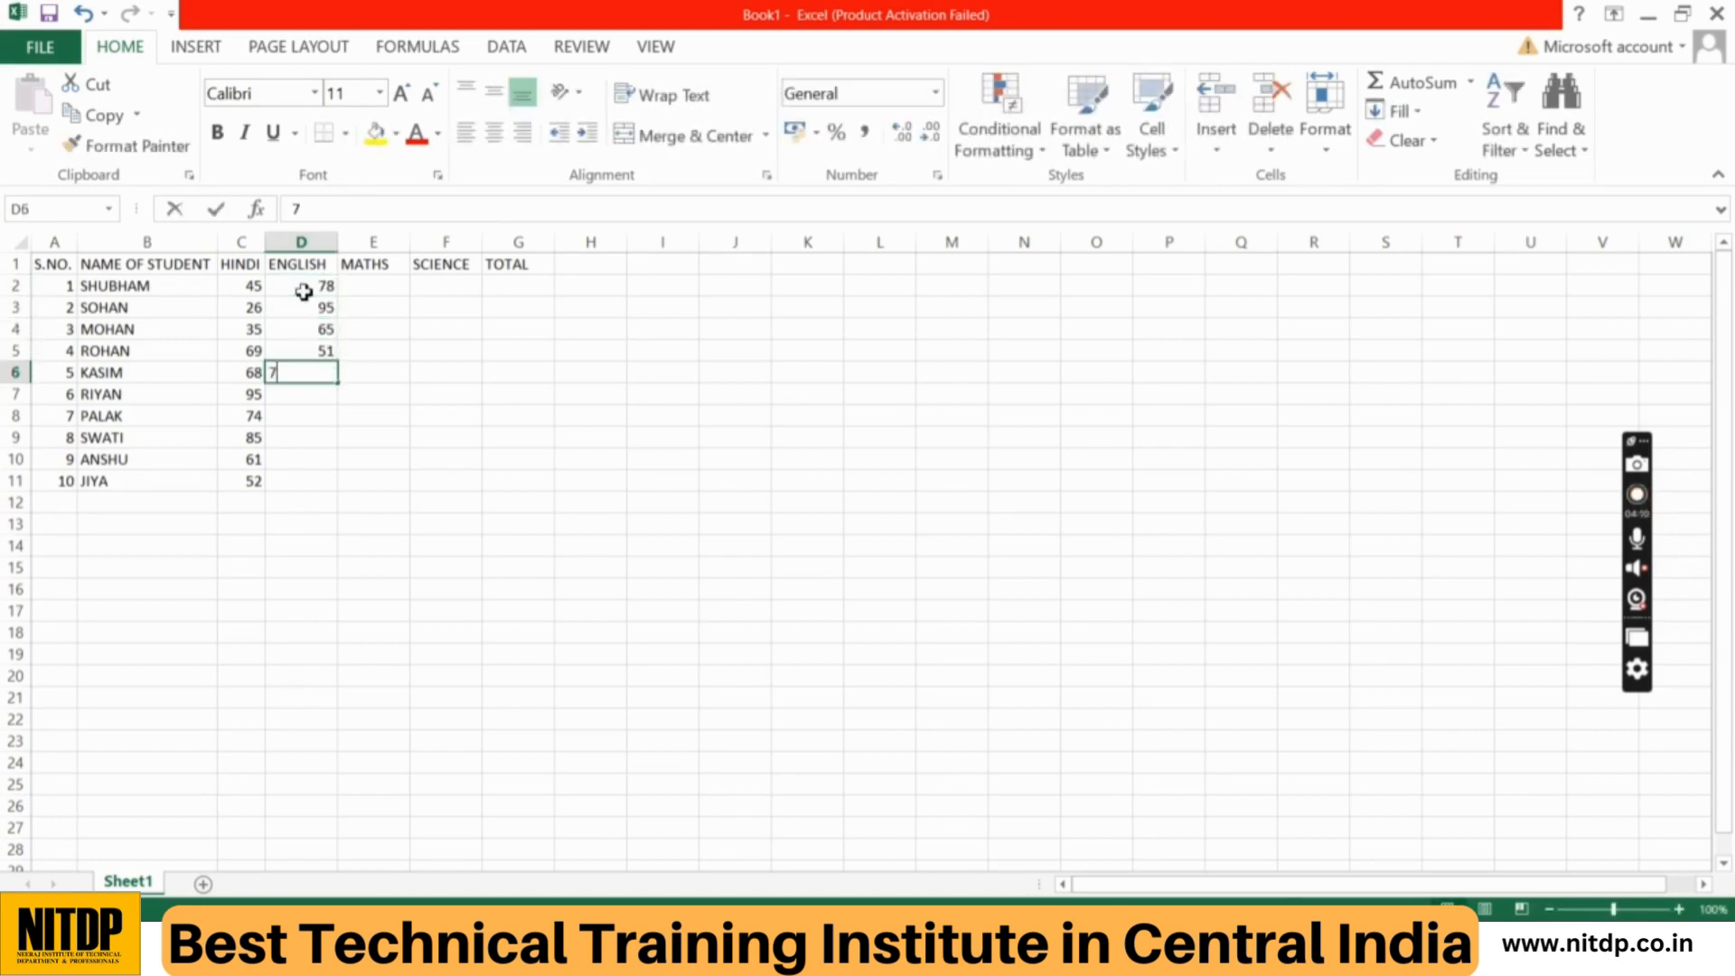
pyautogui.write('5')
pyautogui.press('Return')
# Step: Complete the ENGLISH marks with 45, 65, 75, 52 and 38 in cells D7 to D11
pyautogui.write('45')
pyautogui.press('Return')
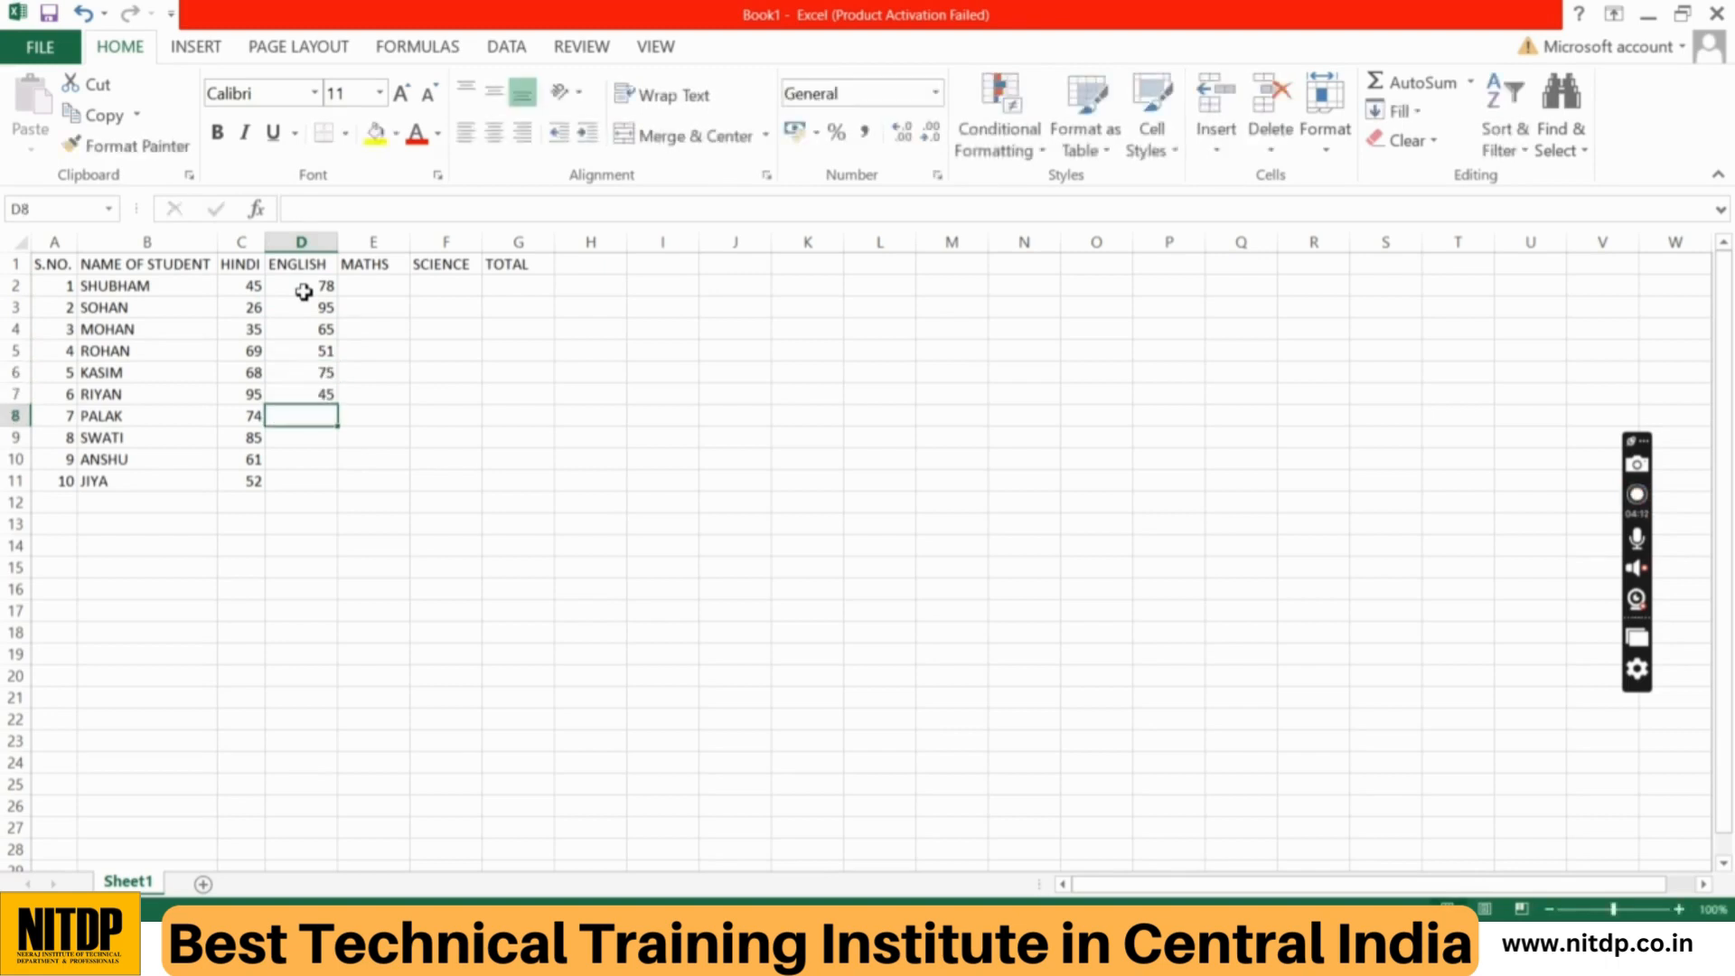
pyautogui.write('65')
pyautogui.press('Return')
pyautogui.write('75')
pyautogui.press('Return')
pyautogui.write('5')
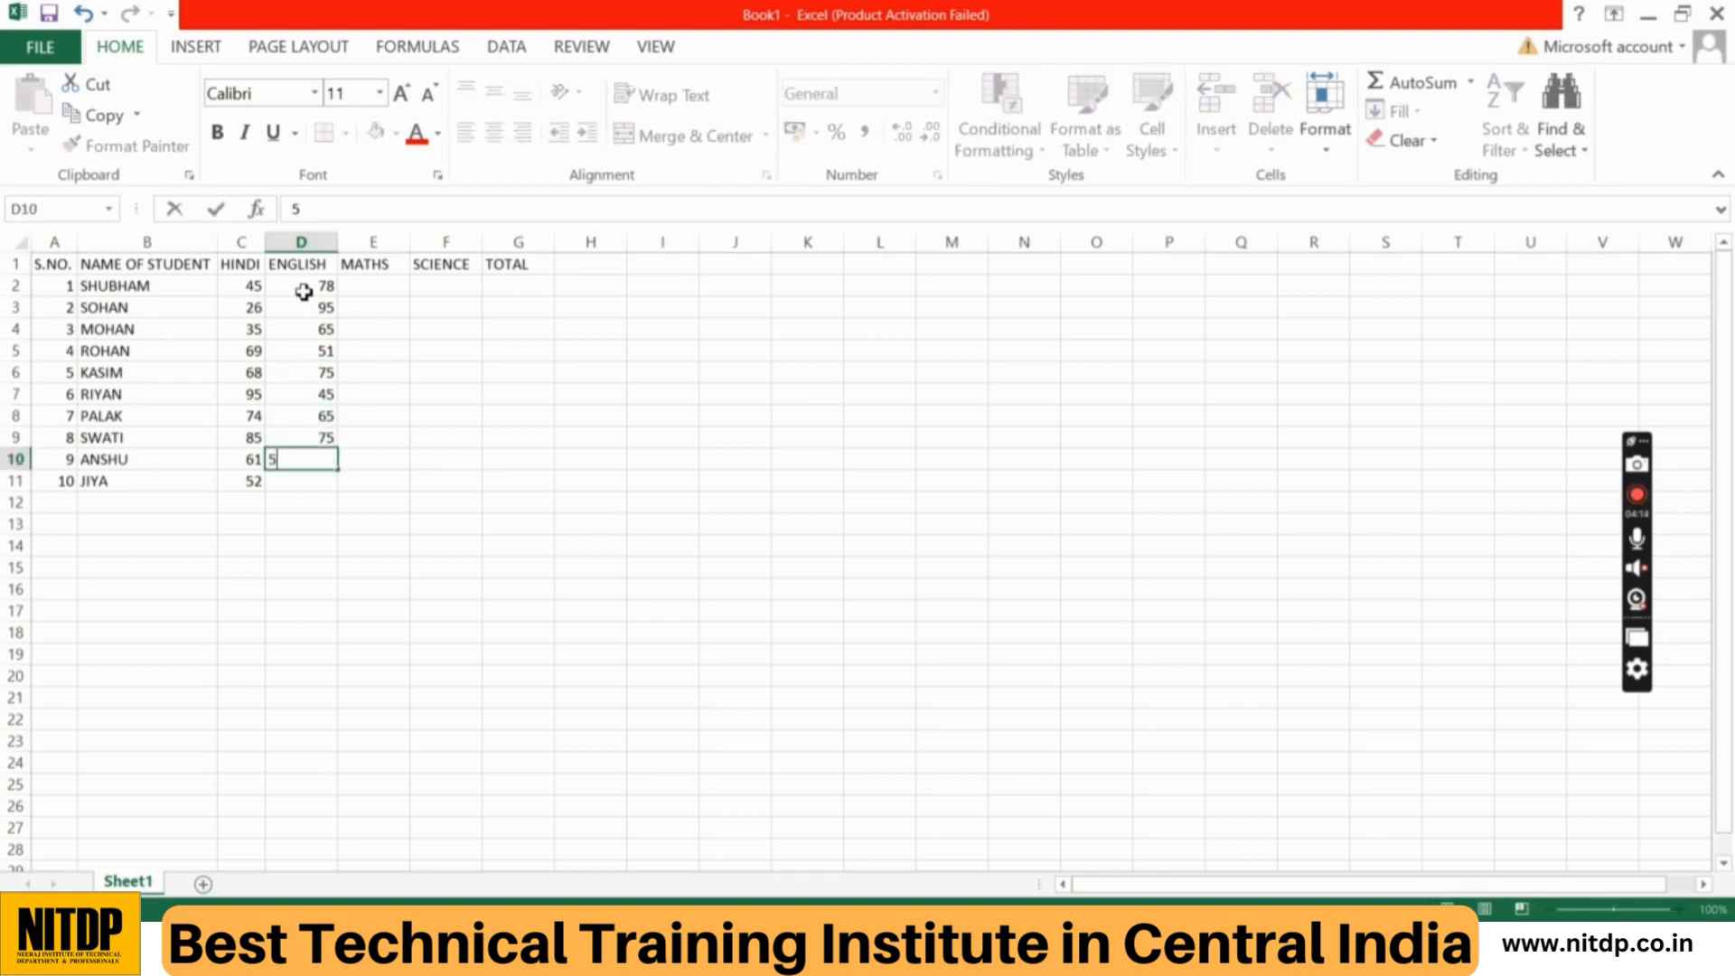
pyautogui.write('2')
pyautogui.press('Return')
pyautogui.write('38')
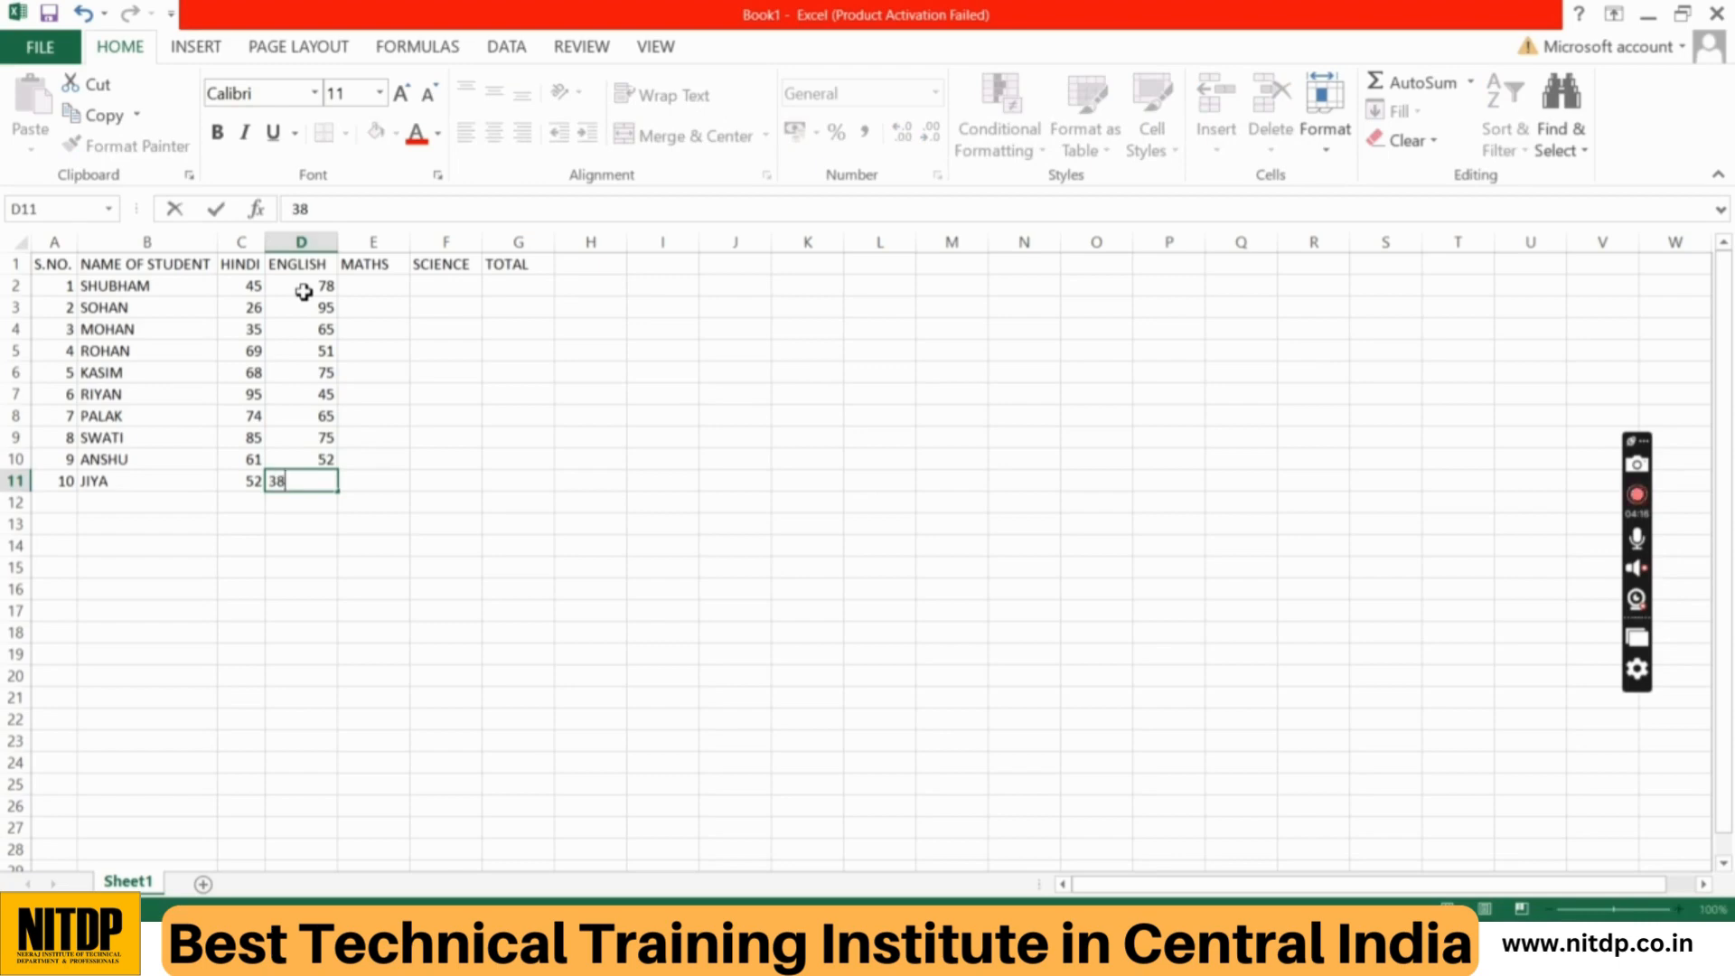
pyautogui.press('Return')
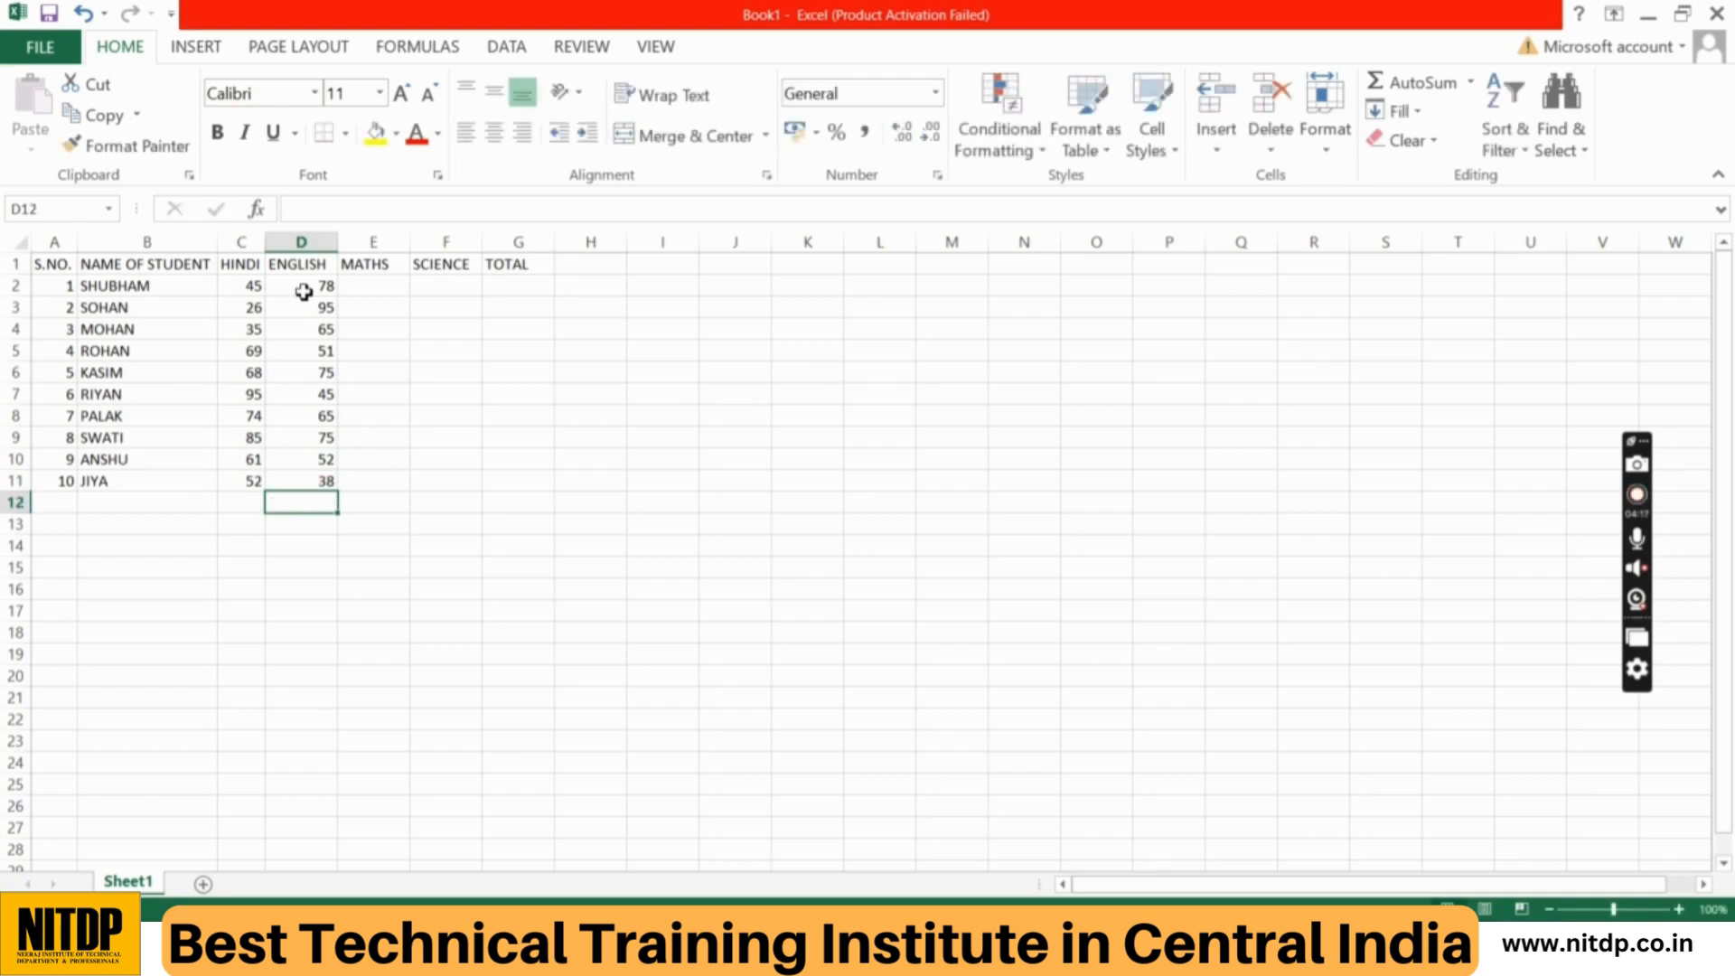
# Step: Enter the MATHS marks 65, 74, 41, 52 and 63 in cells E2 to E6
pyautogui.click(395, 287)
pyautogui.write('65')
pyautogui.press('Return')
pyautogui.write('74')
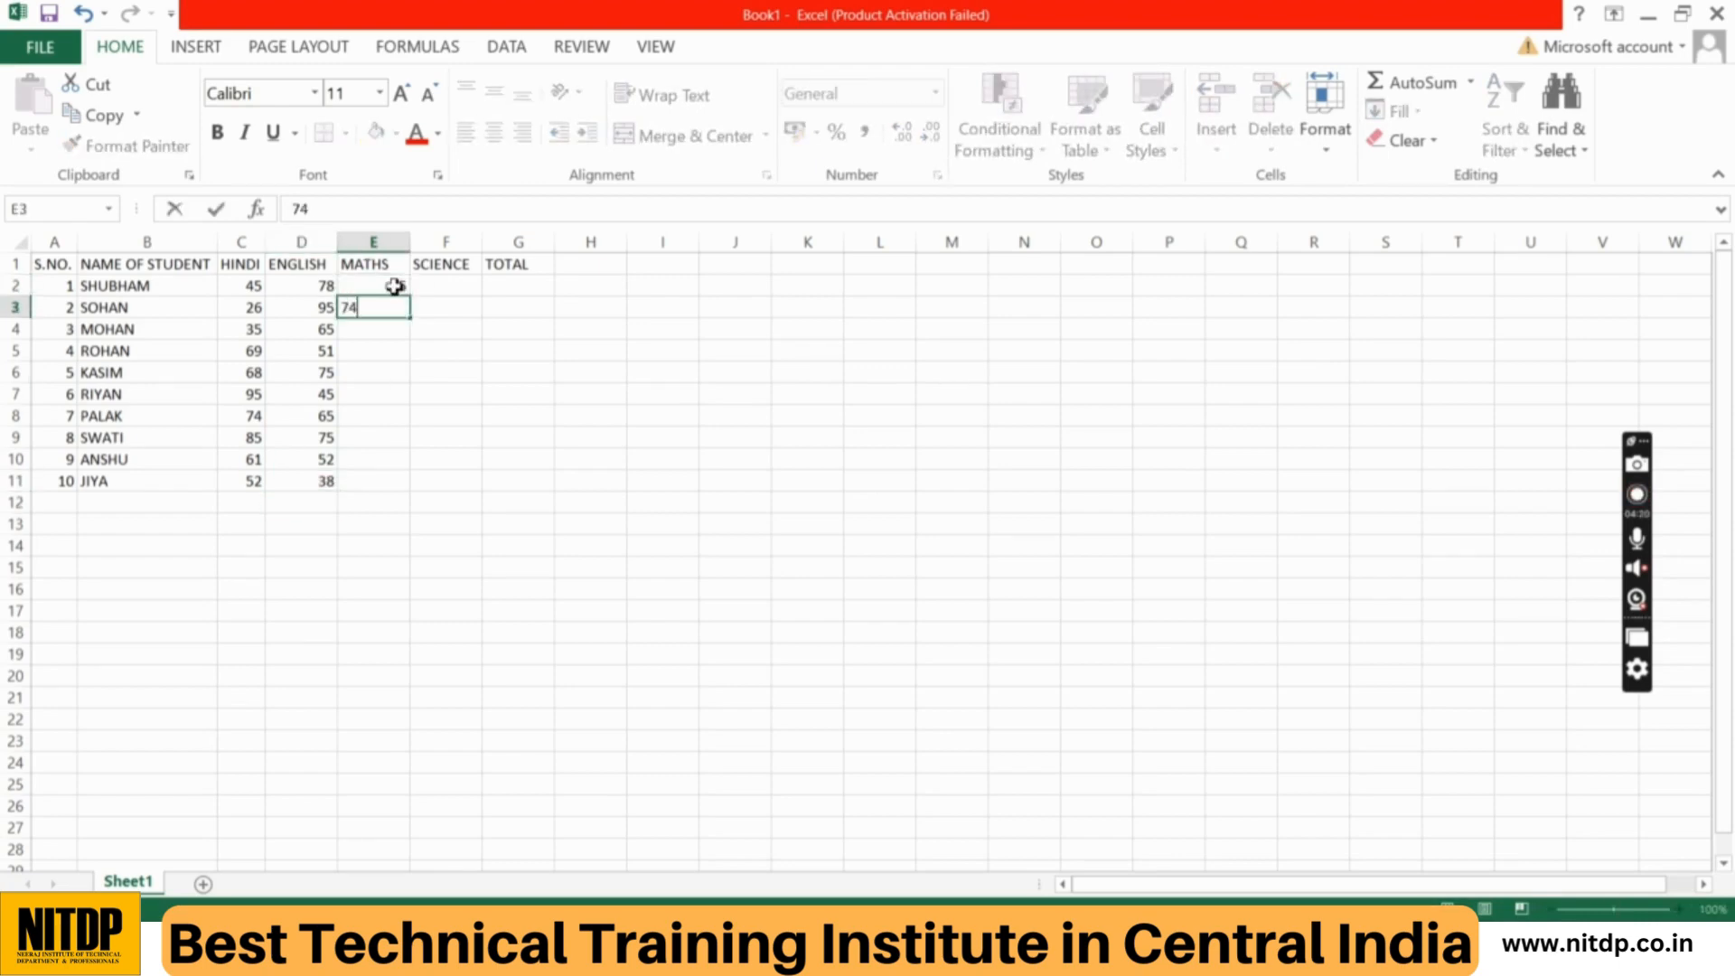
pyautogui.press('Return')
pyautogui.write('41')
pyautogui.press('Return')
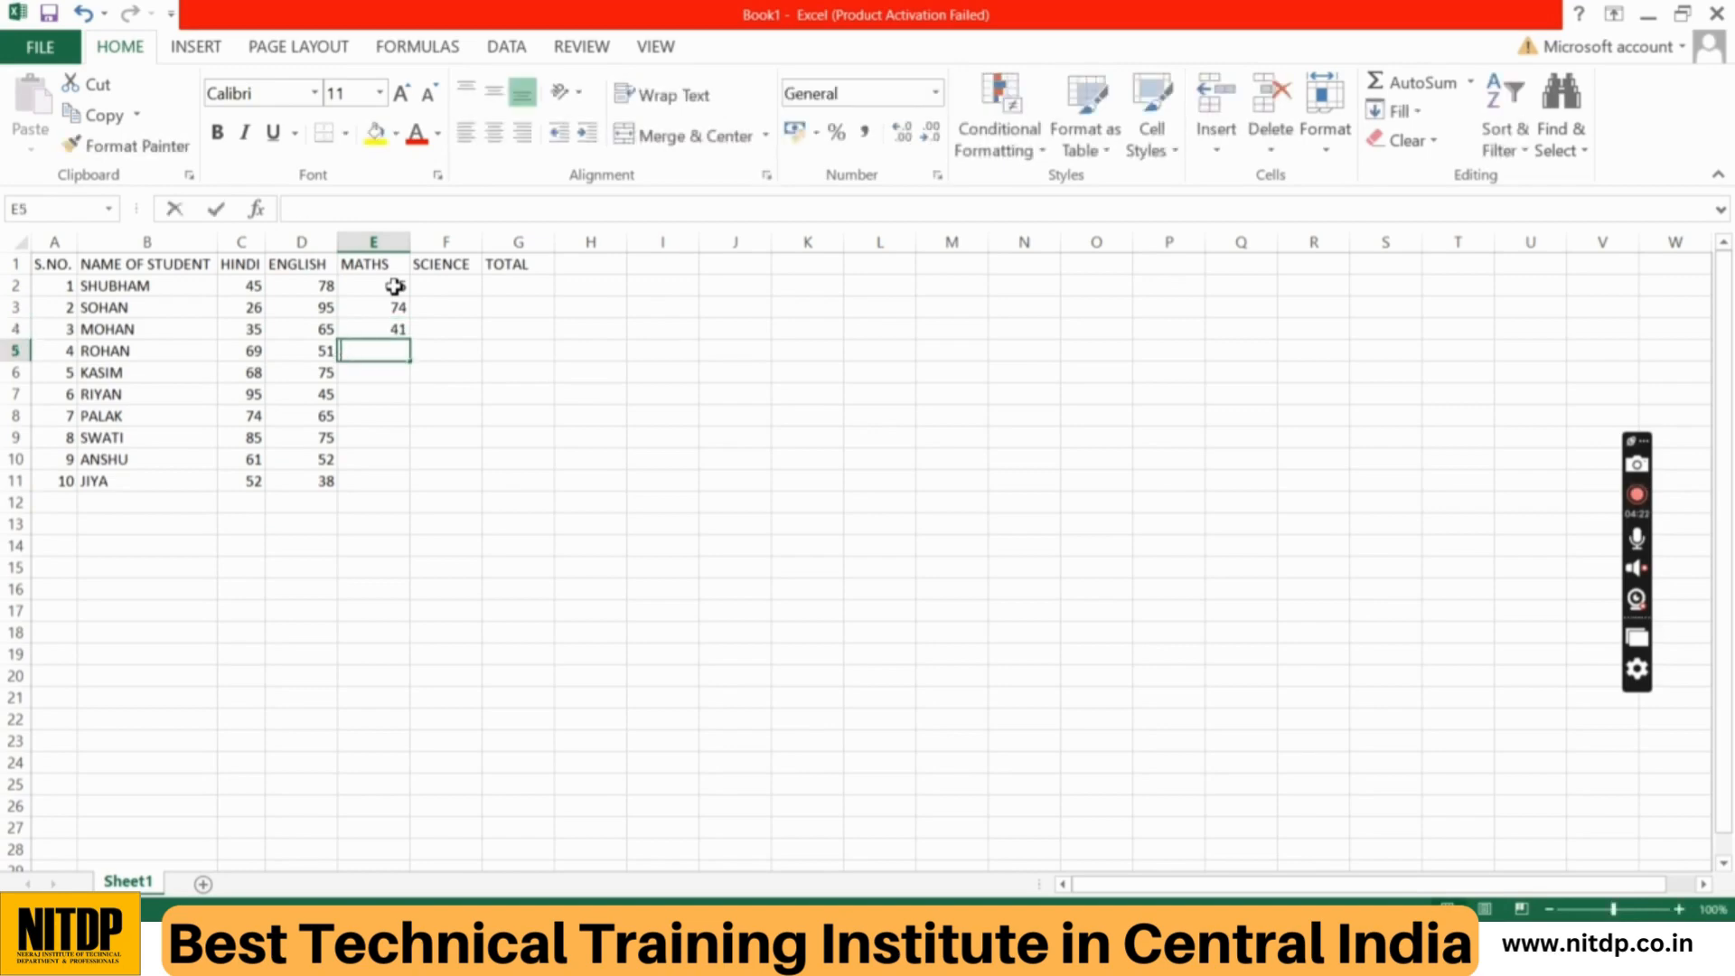
pyautogui.write('52')
pyautogui.press('Return')
pyautogui.write('63')
pyautogui.press('Return')
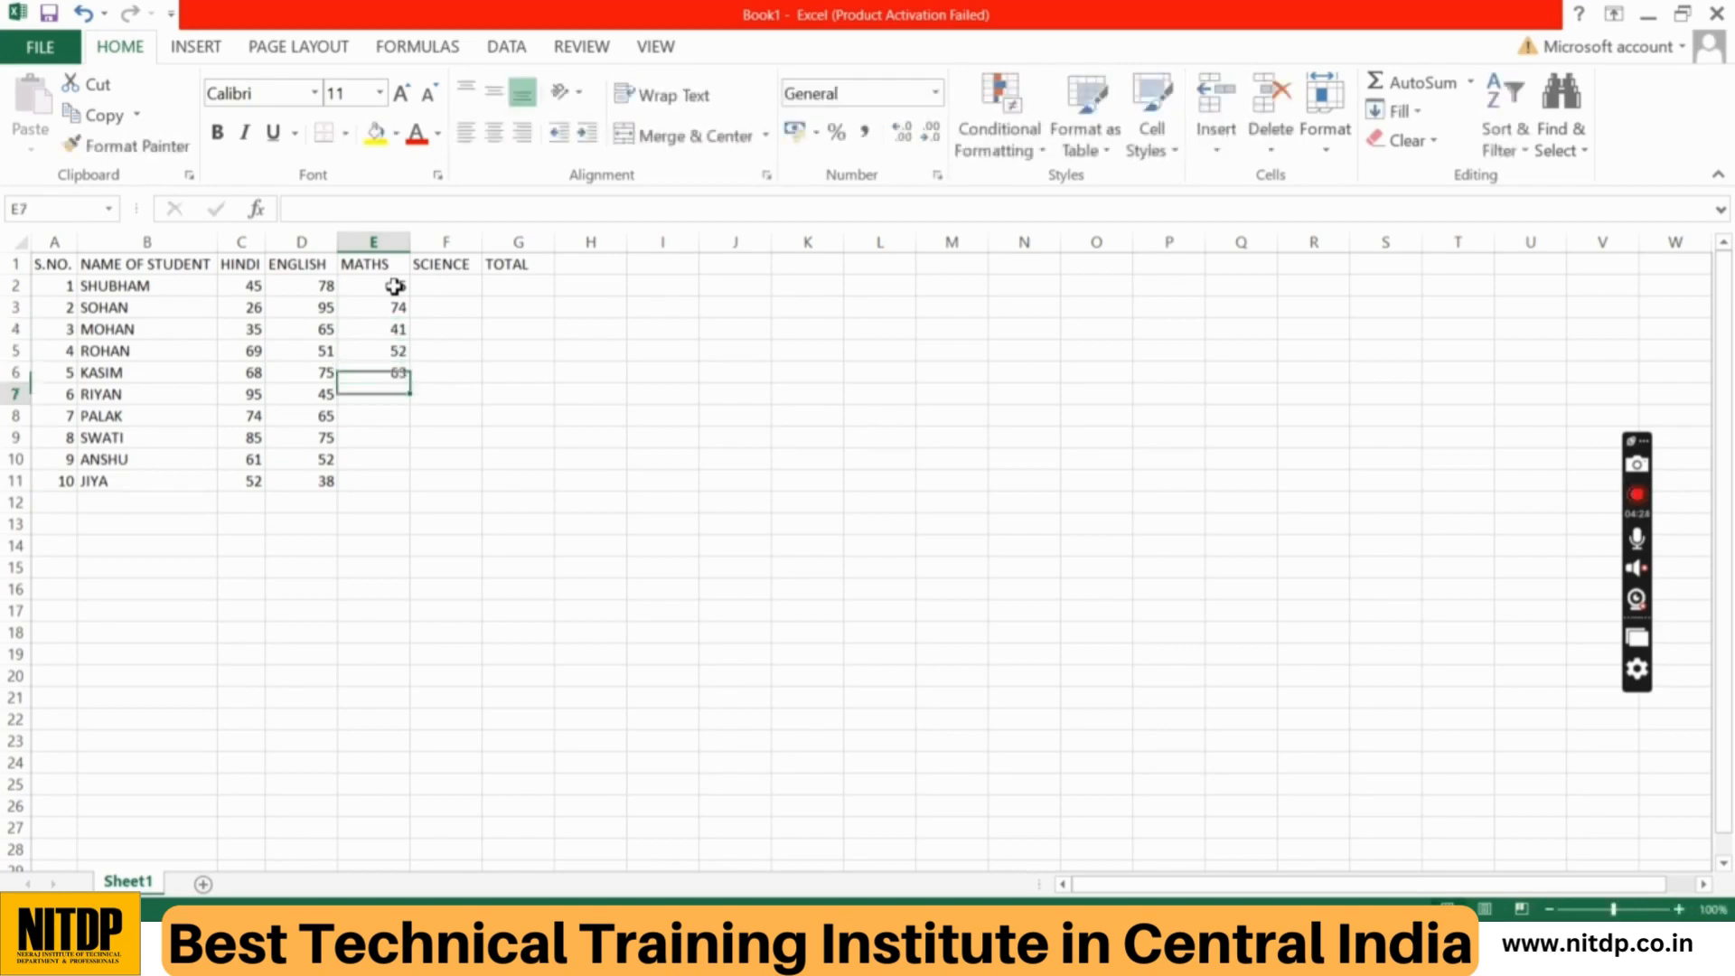
# Step: Complete the MATHS marks with 58, 68, 67, 42 and 61 in cells E7 to E11
pyautogui.write('58')
pyautogui.press('Return')
pyautogui.write('68')
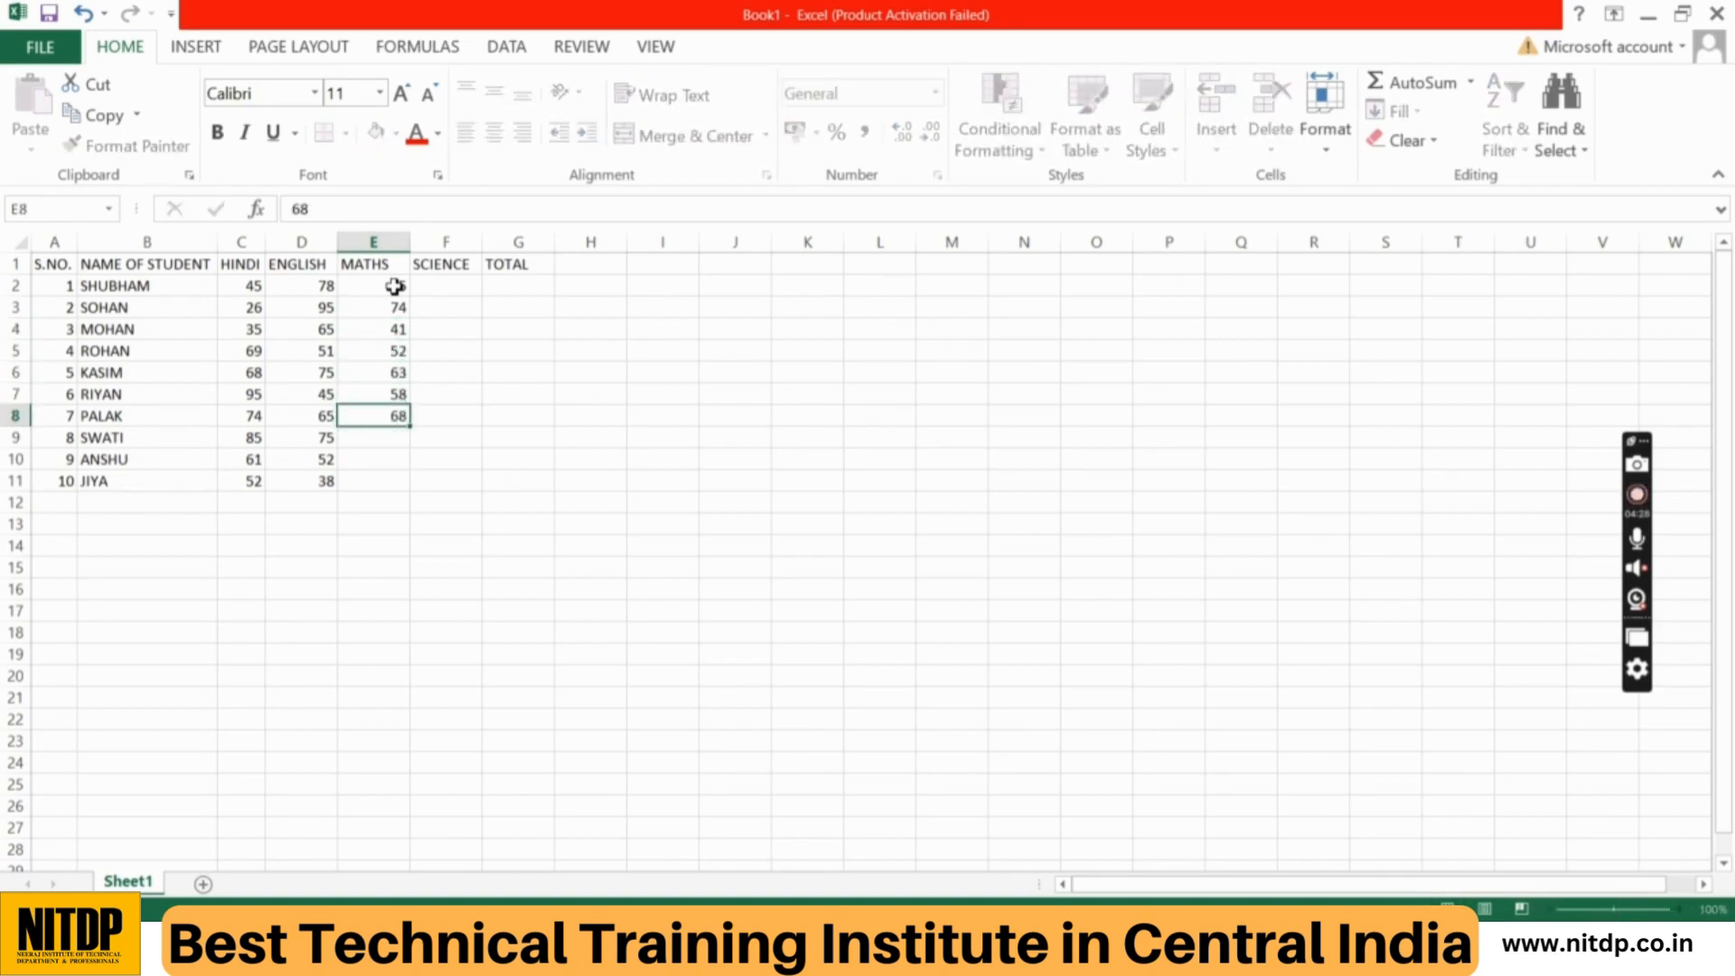
pyautogui.press('Return')
pyautogui.write('67')
pyautogui.press('Return')
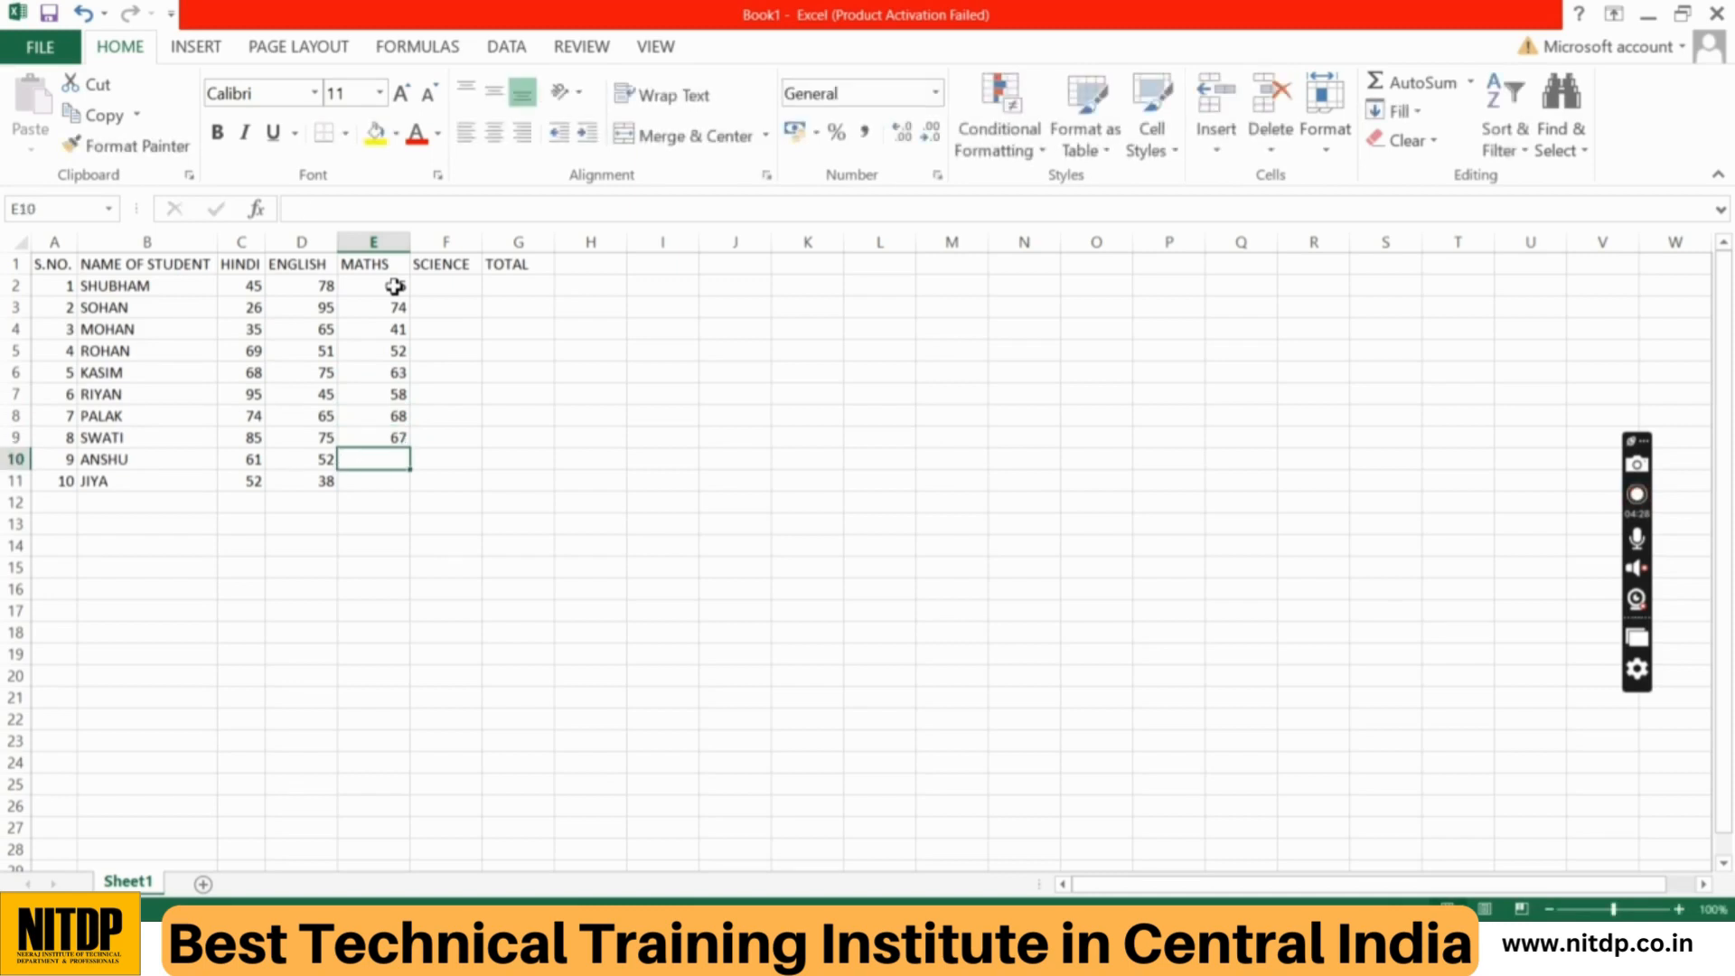
pyautogui.write('42')
pyautogui.press('Return')
pyautogui.write('61')
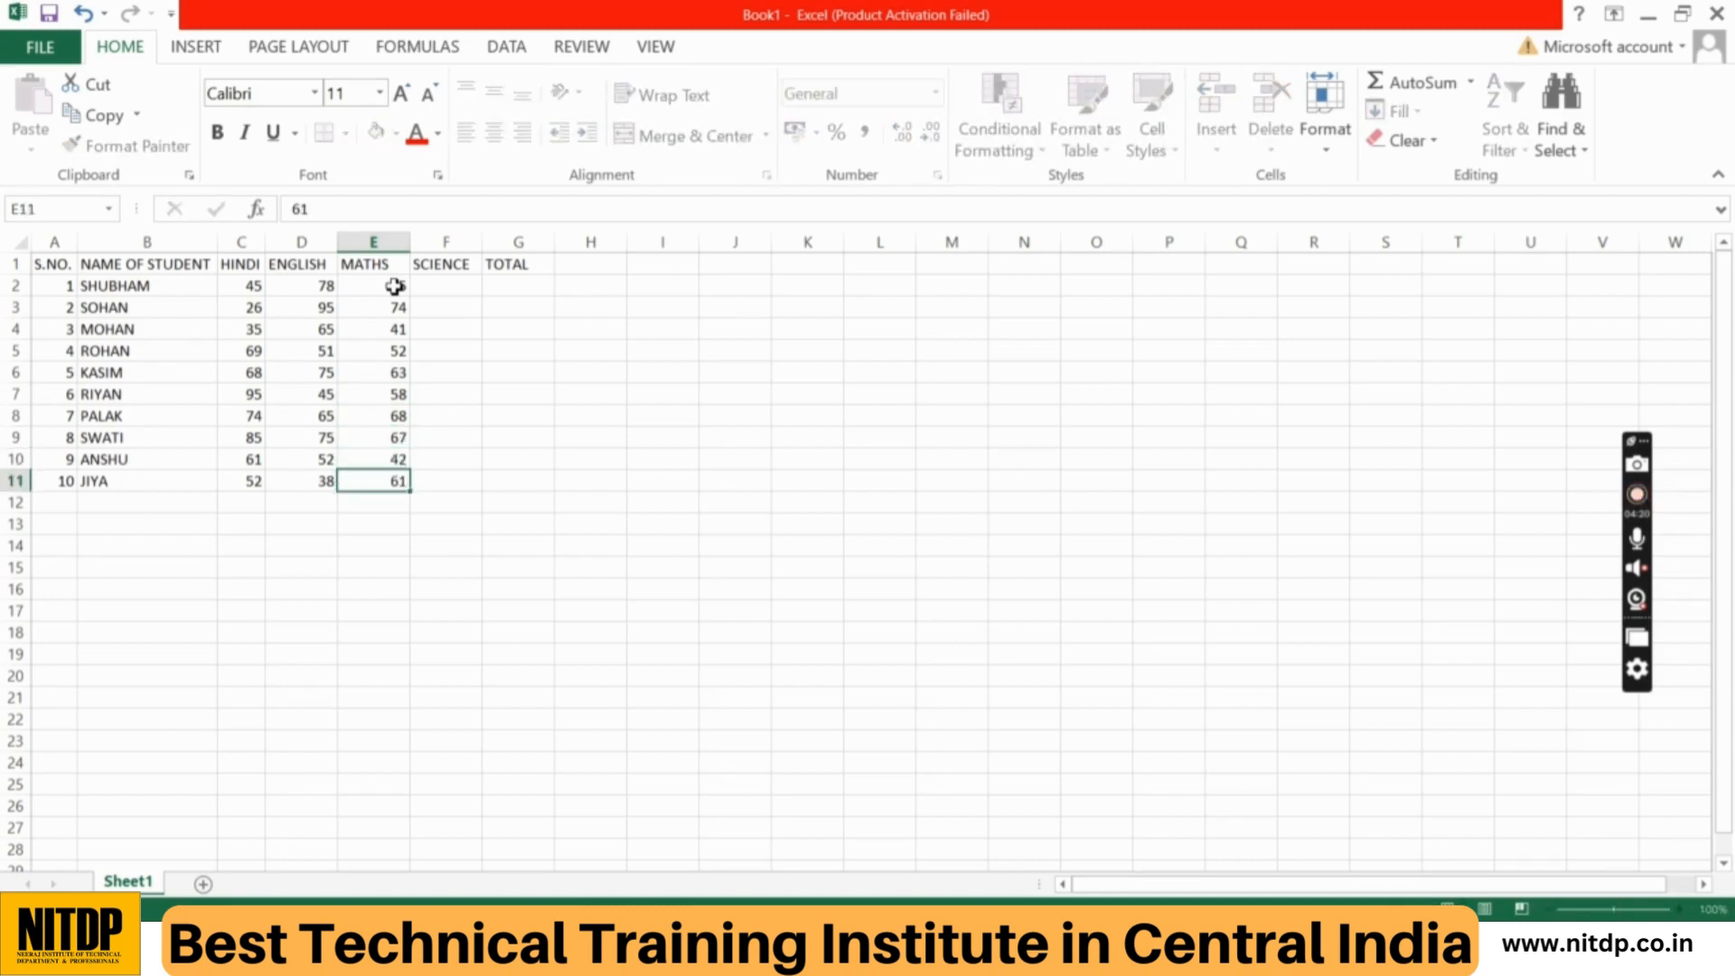
pyautogui.press('Return')
# Step: Enter the SCIENCE marks 74, 85, 96, 41 and 52 in cells F2 to F6
pyautogui.click(449, 286)
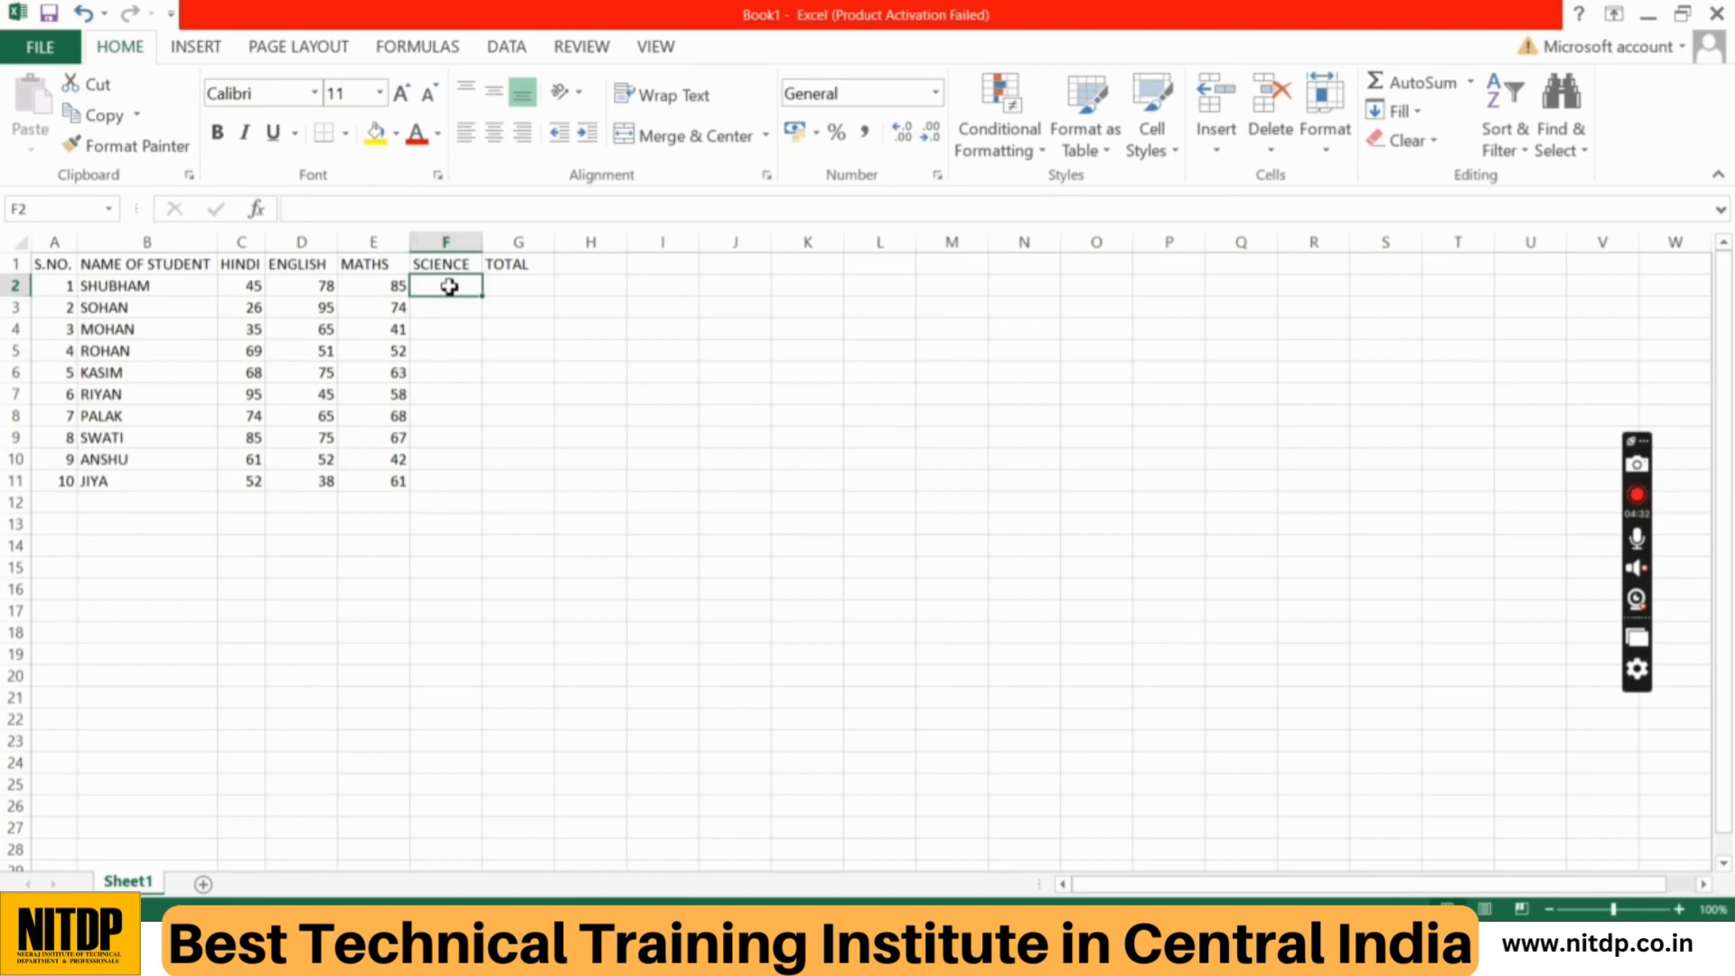
pyautogui.write('74')
pyautogui.press('Return')
pyautogui.write('85')
pyautogui.press('Return')
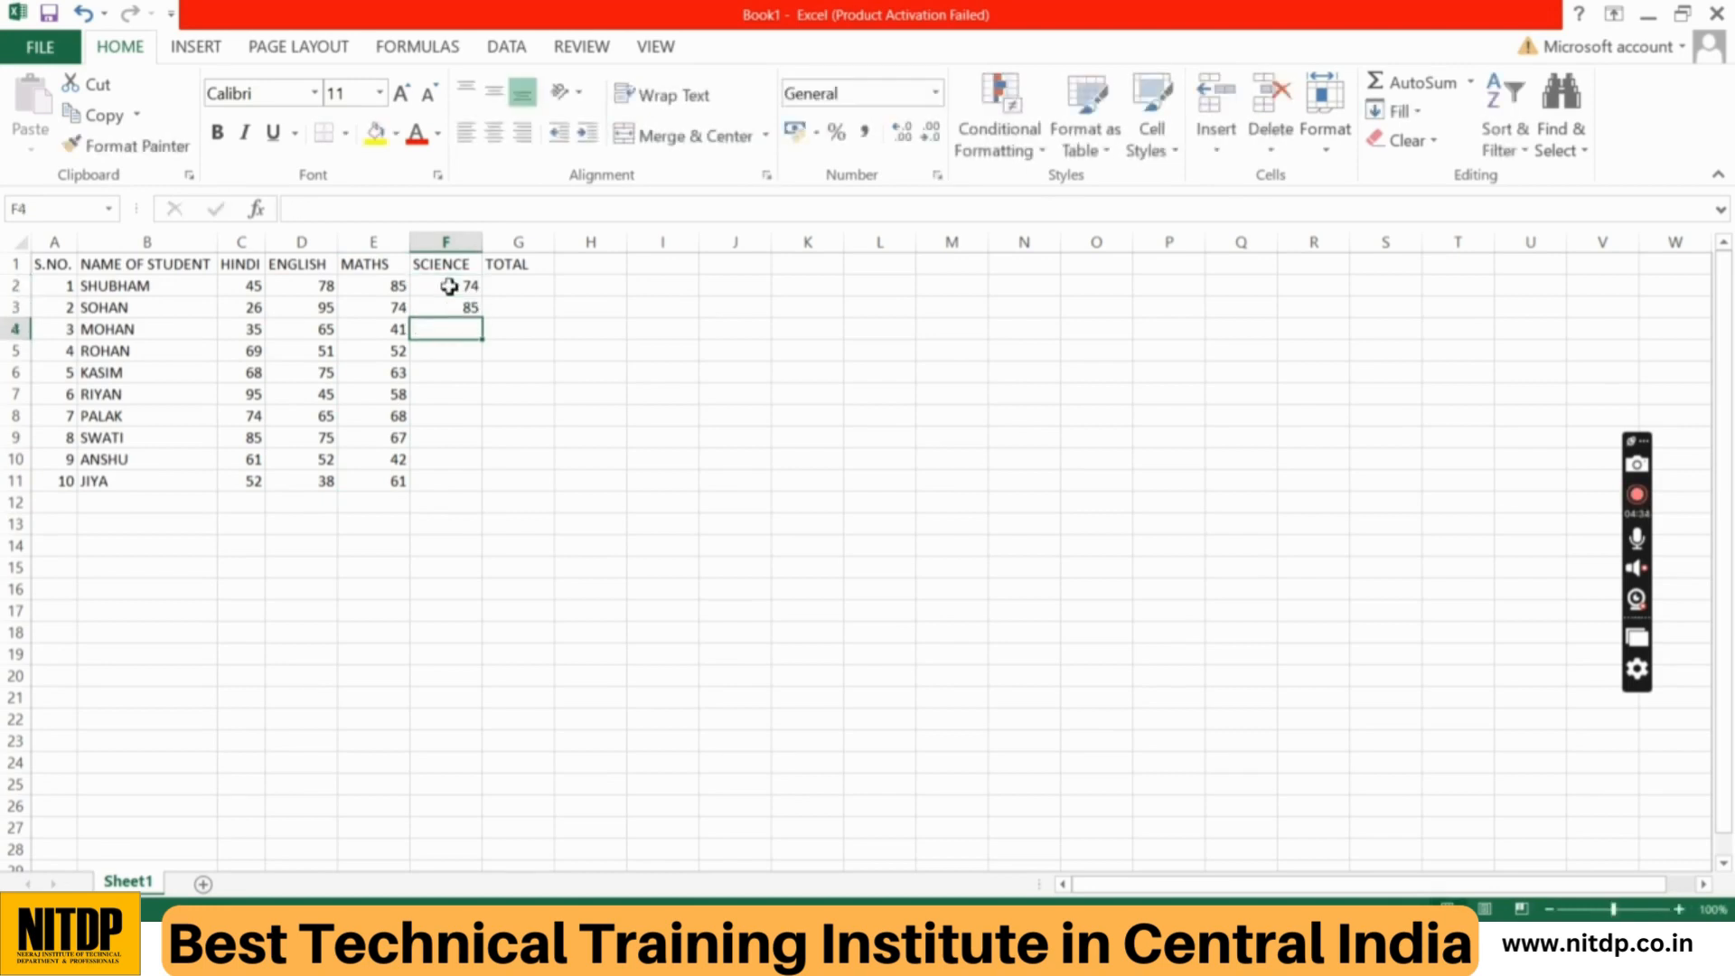
pyautogui.write('96')
pyautogui.press('Return')
pyautogui.write('41')
pyautogui.press('Return')
pyautogui.write('52')
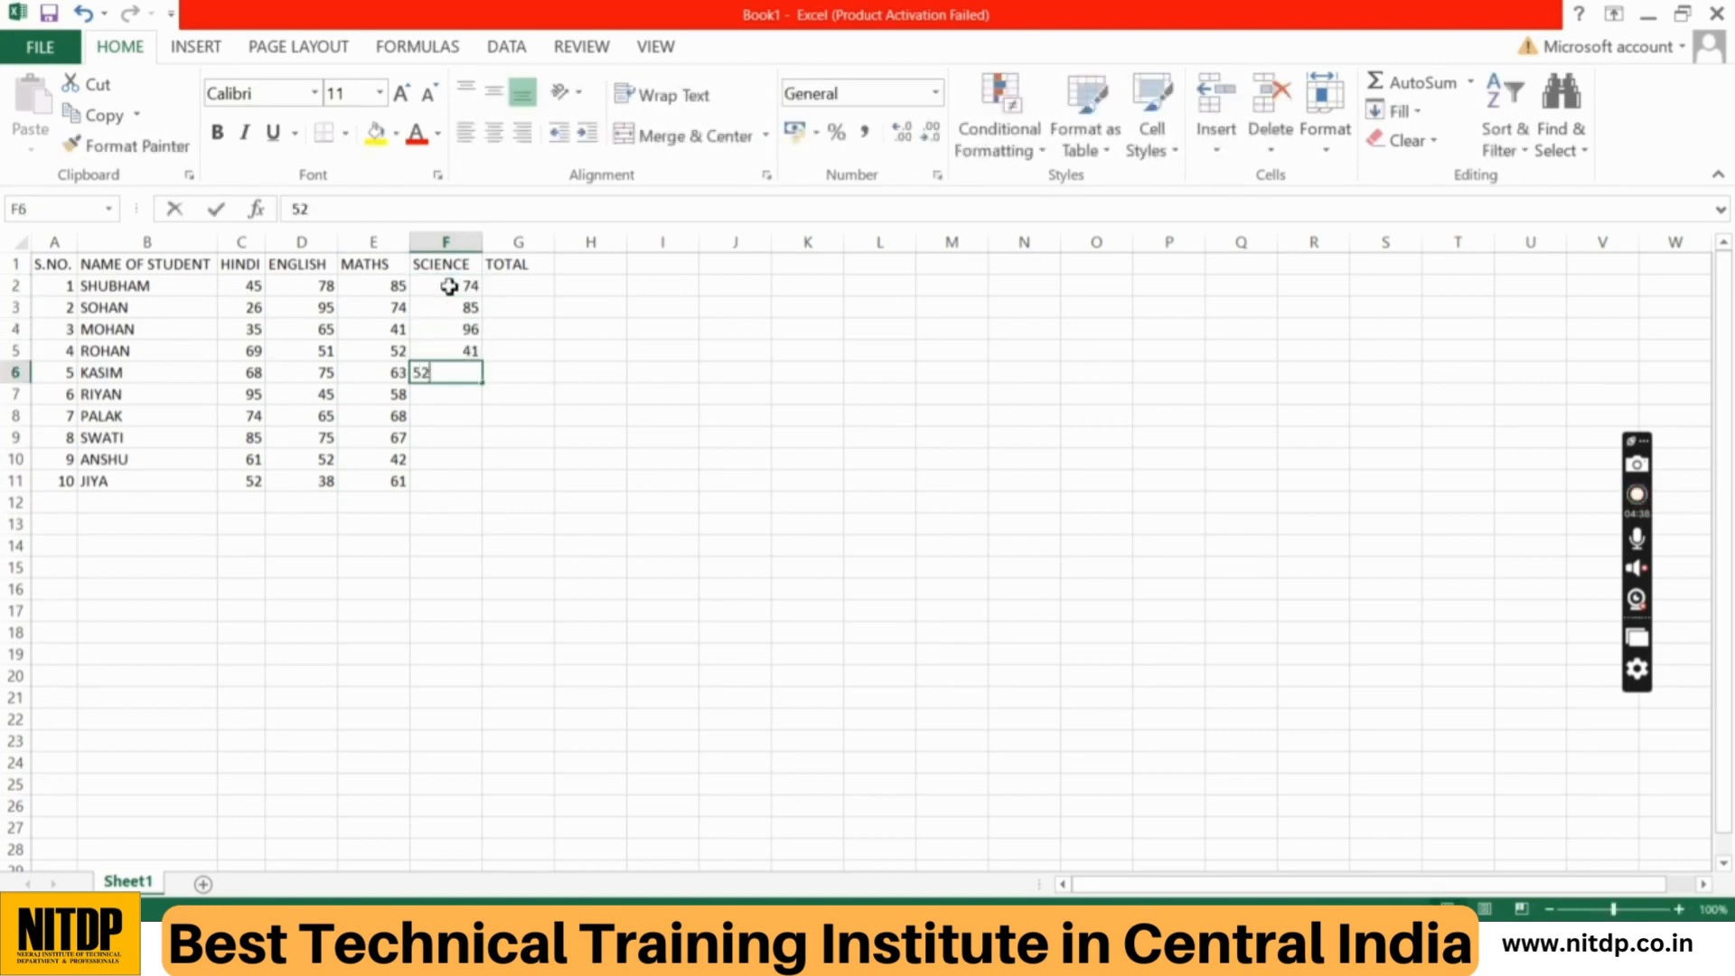
pyautogui.press('Return')
# Step: Complete the SCIENCE marks with 63, 85, 65, 57 and 85 in cells F7 to F11
pyautogui.write('63')
pyautogui.press('Return')
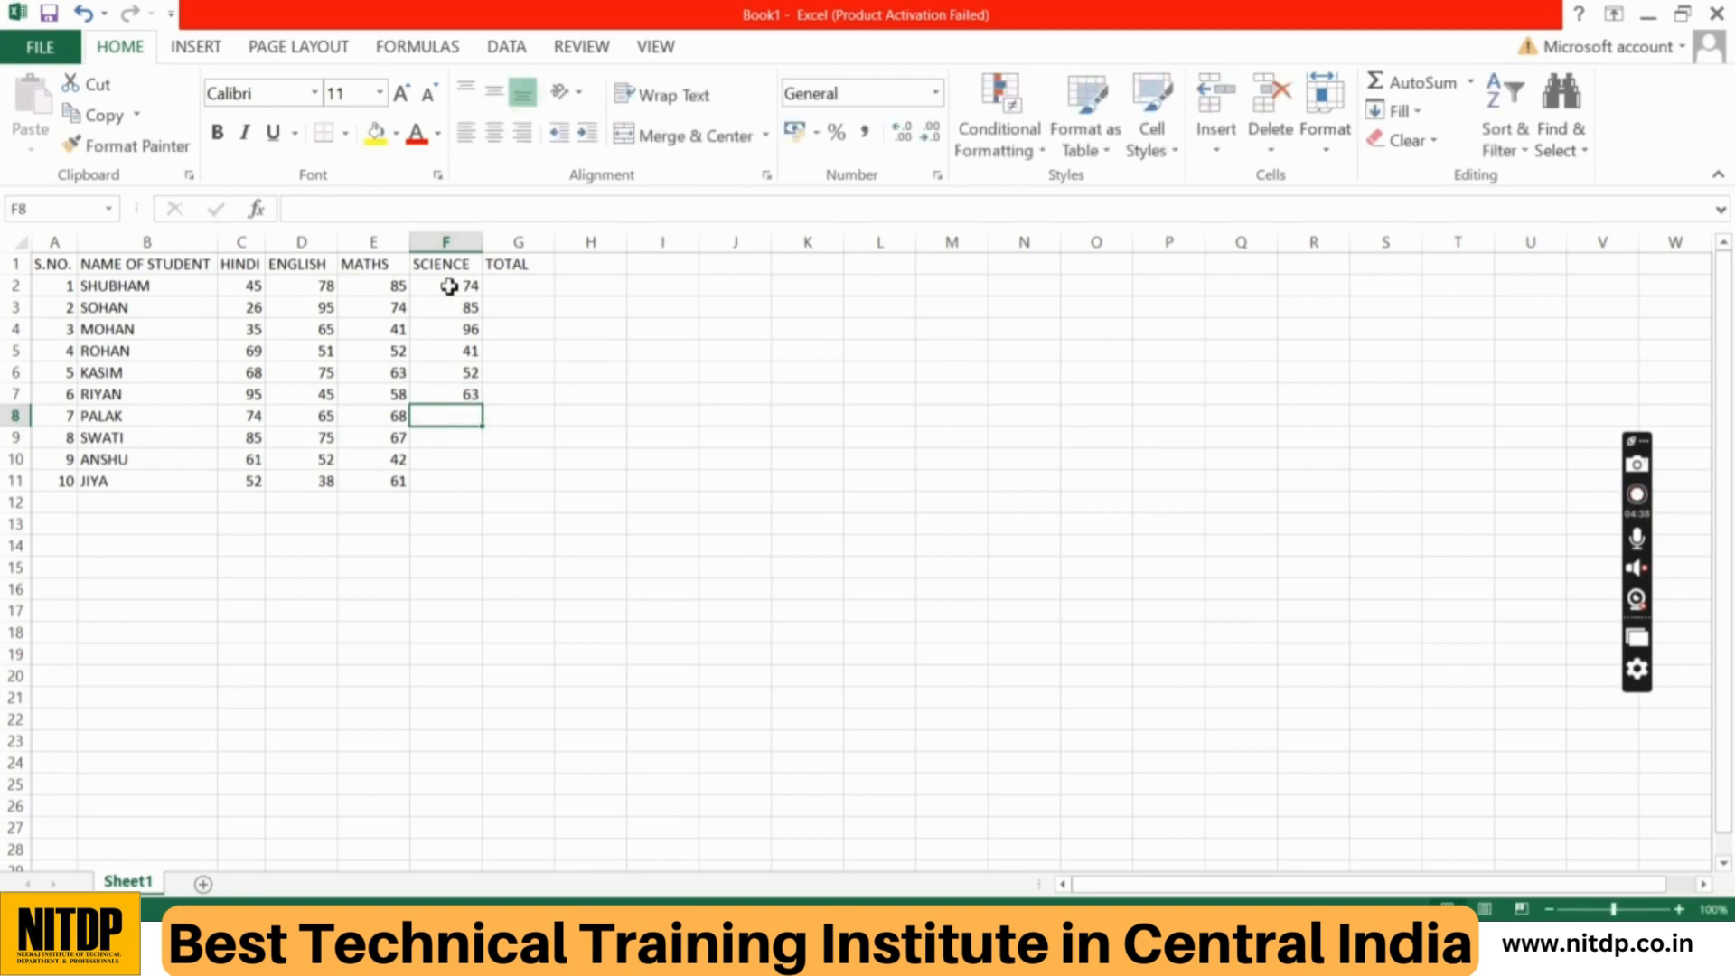
pyautogui.write('85')
pyautogui.press('Return')
pyautogui.write('65')
pyautogui.hotkey('ctrl', 'Return')
pyautogui.press('Return')
pyautogui.write('57')
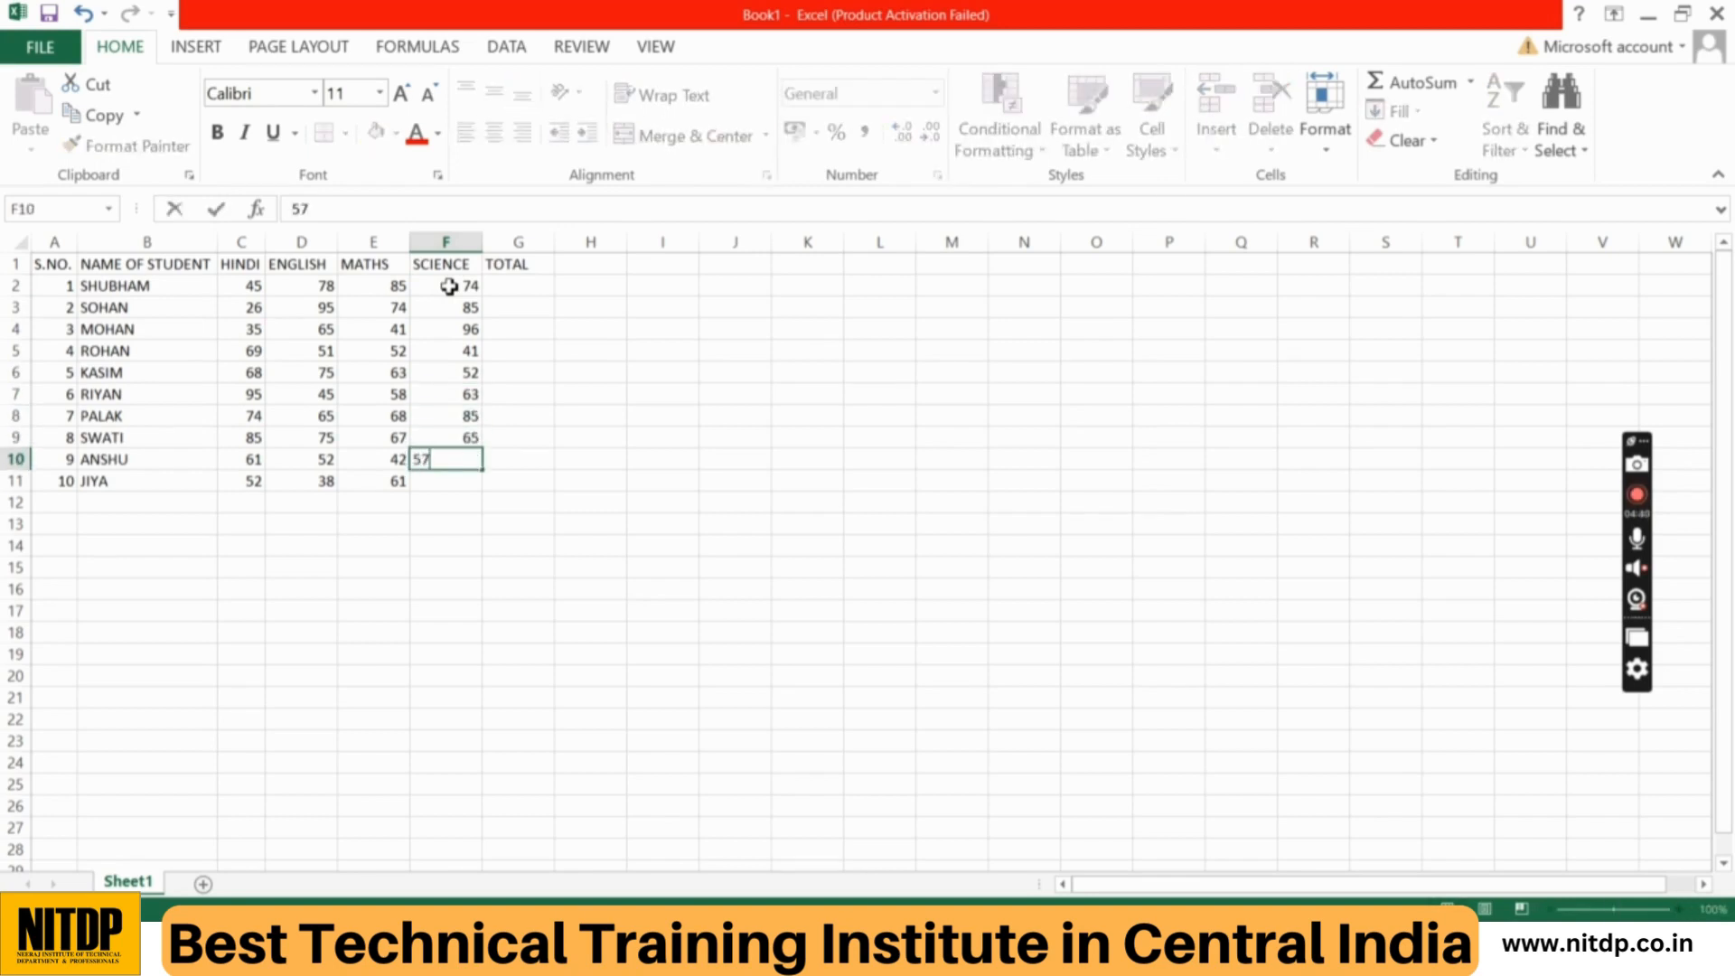
pyautogui.press('Return')
pyautogui.write('85')
pyautogui.press('Return')
pyautogui.write('45')
pyautogui.press('Return')
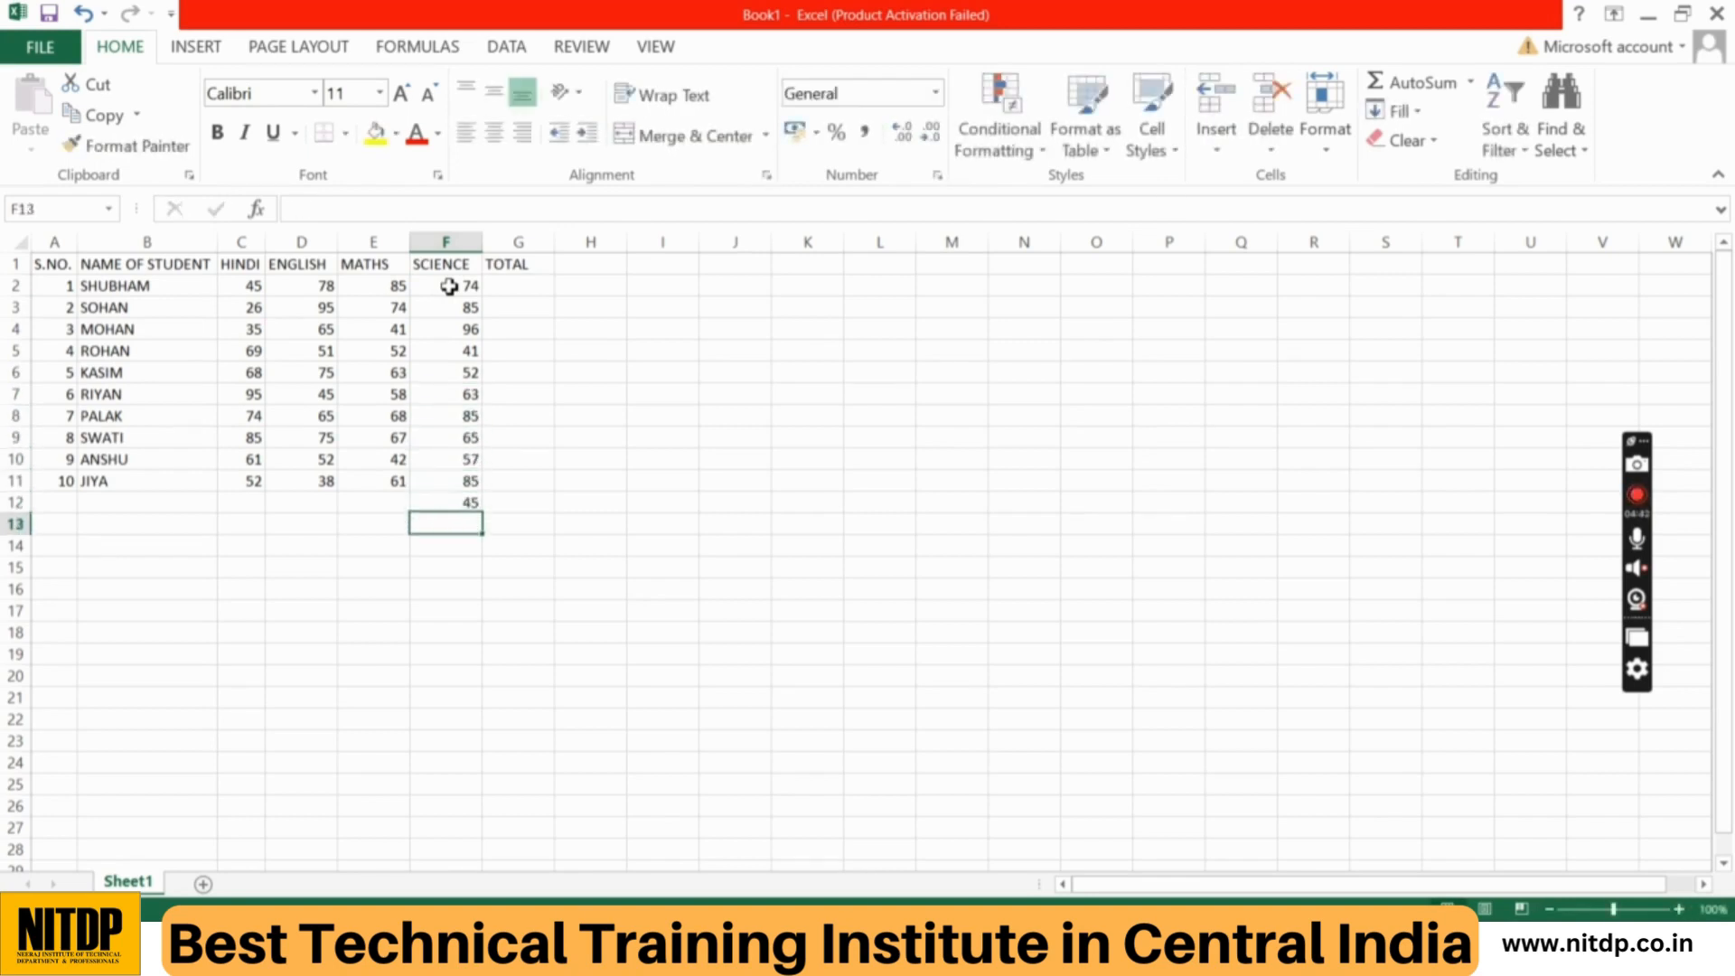
pyautogui.write('65')
pyautogui.press('Return')
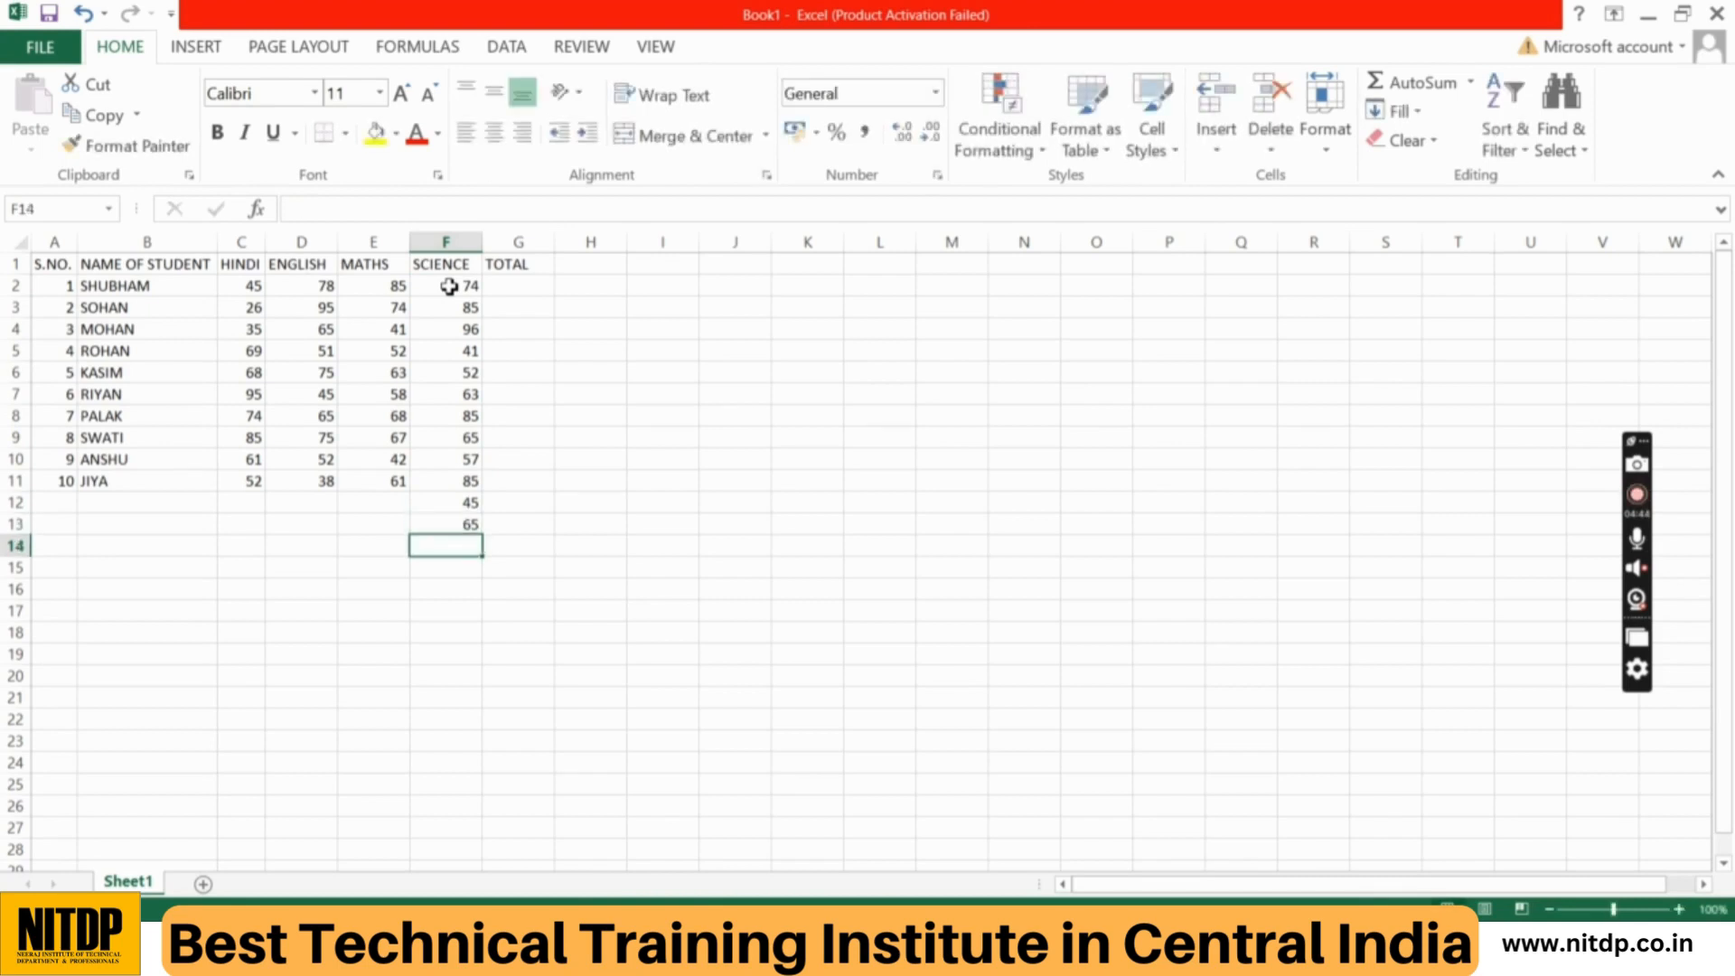
pyautogui.press('Up')
pyautogui.press('Up')
pyautogui.press('Down')
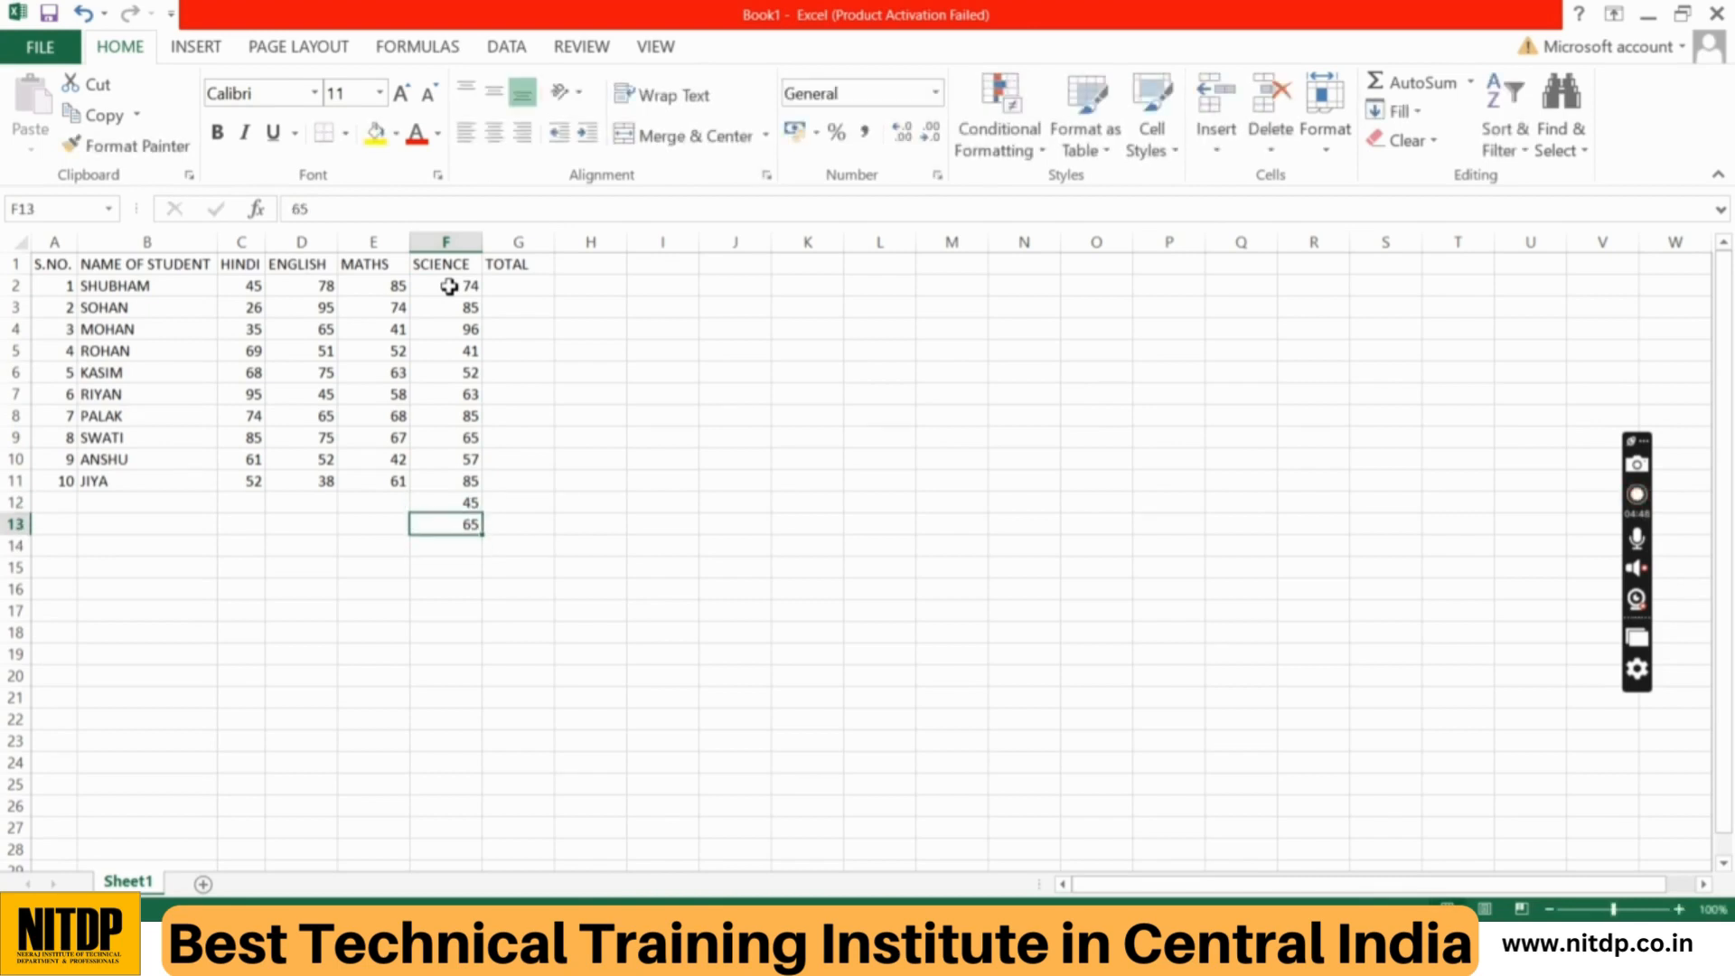
pyautogui.press('BackSpace')
pyautogui.press('Up')
pyautogui.press('BackSpace')
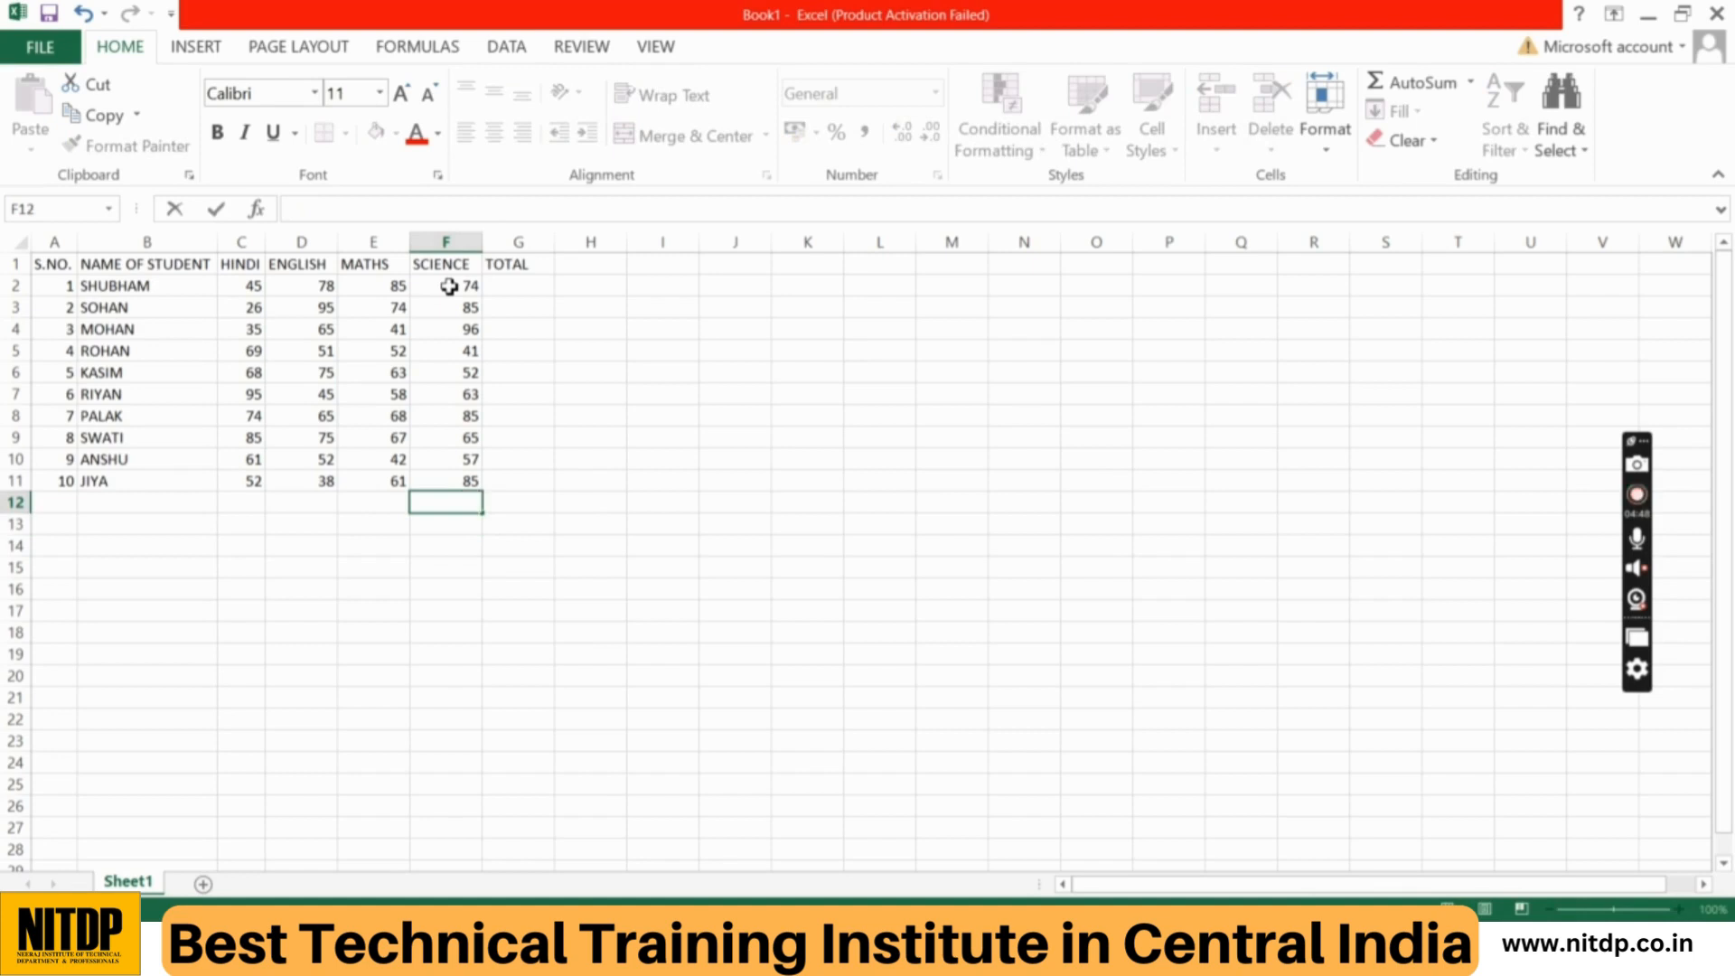
pyautogui.click(760, 368)
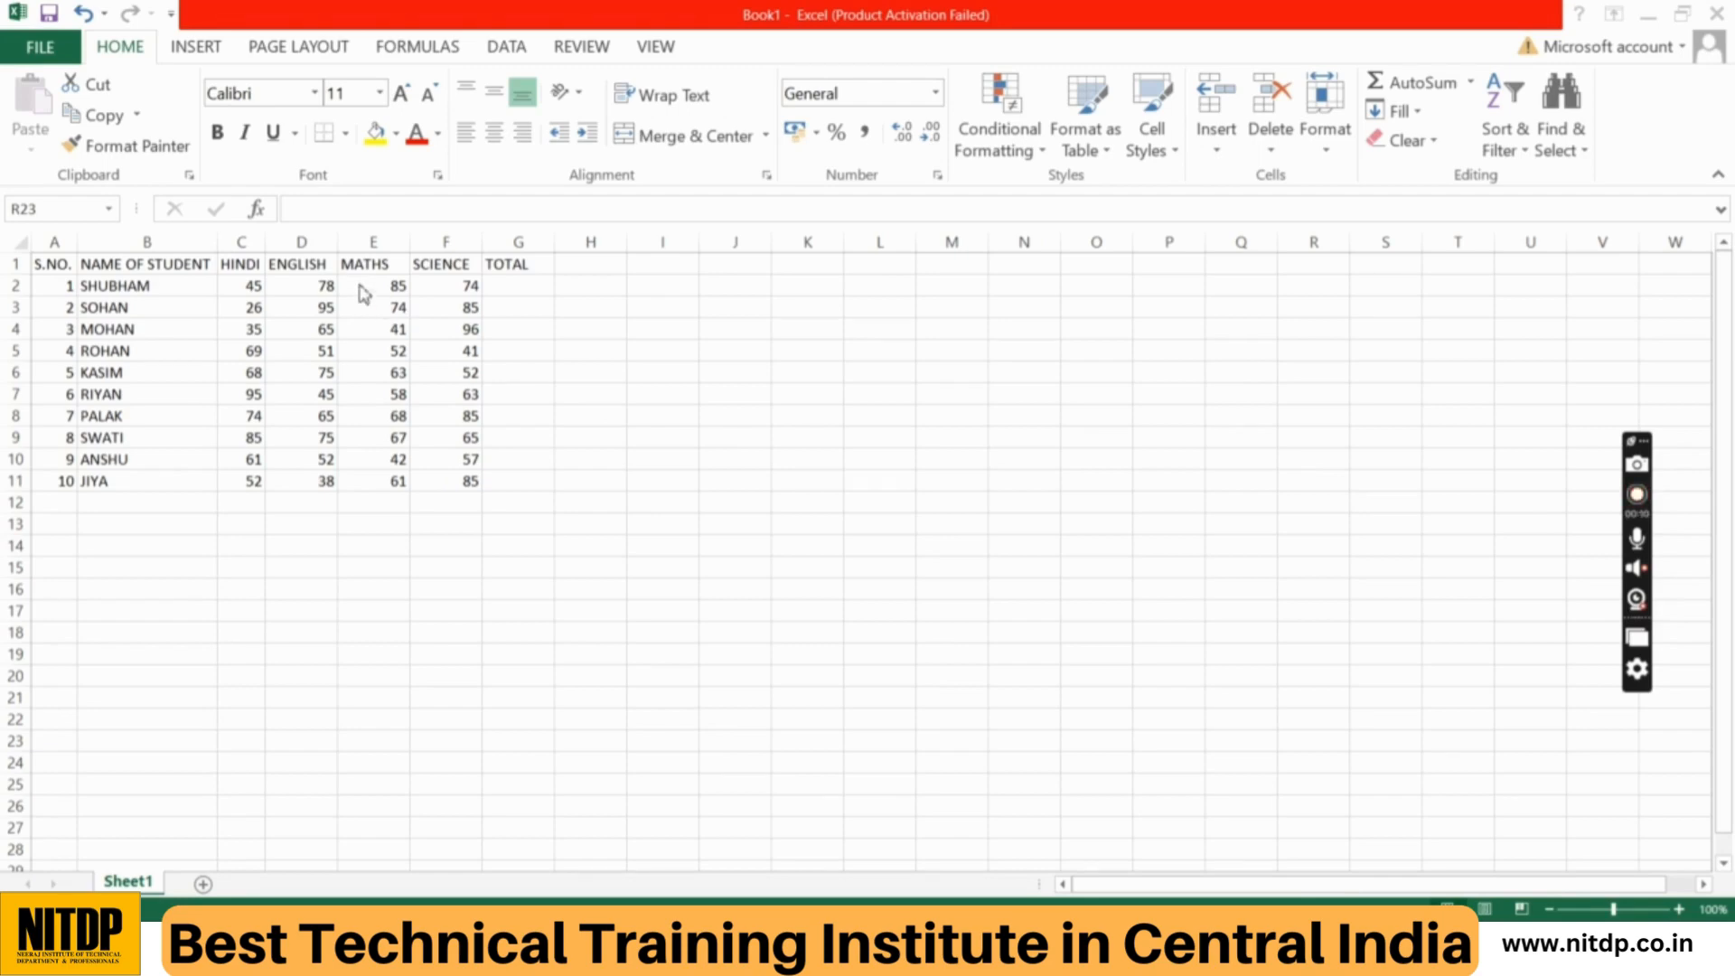
pyautogui.click(322, 341)
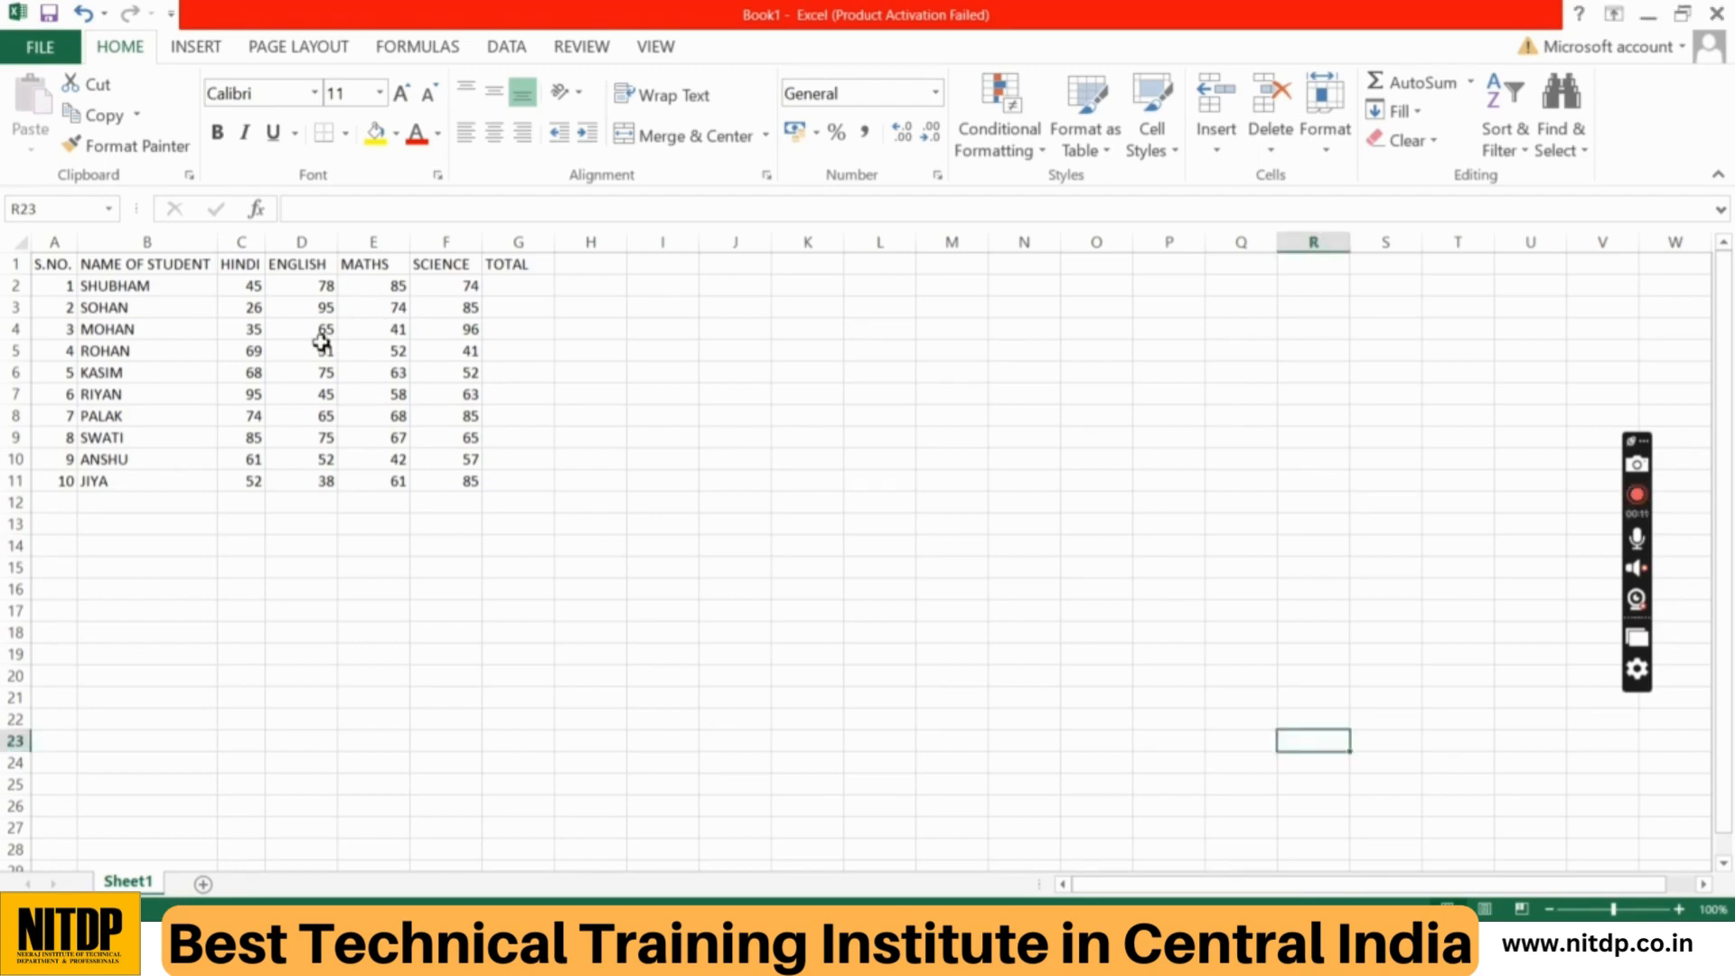
pyautogui.click(634, 374)
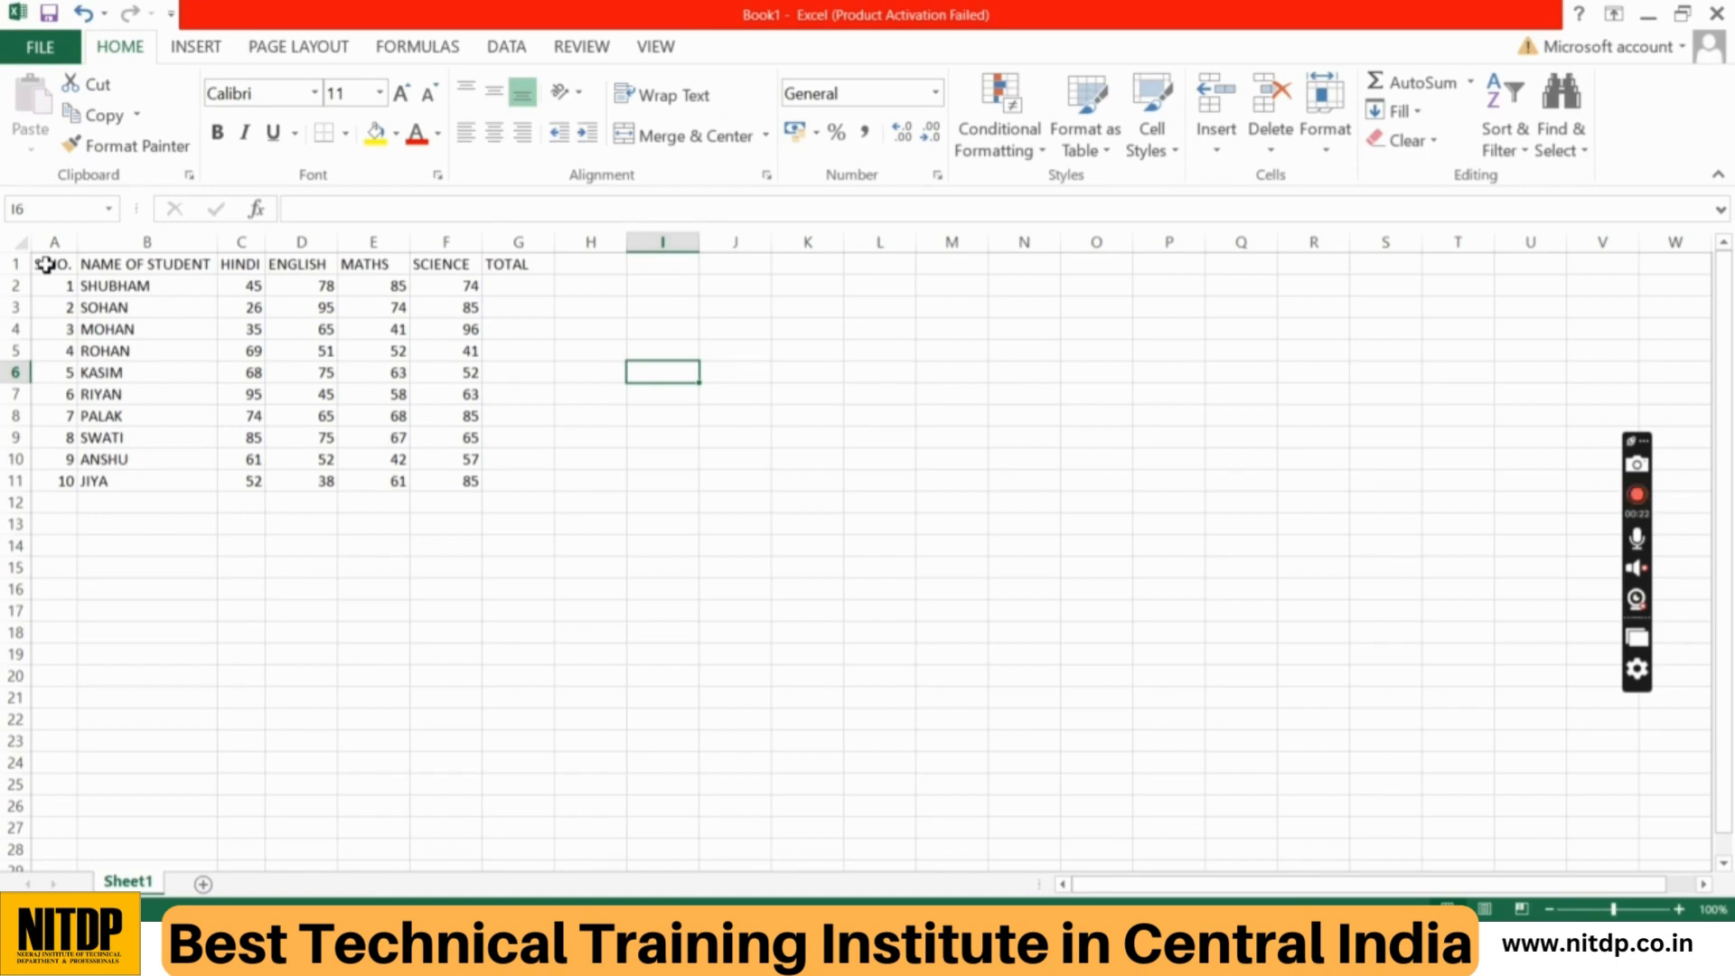
# Step: Copy the whole marks table in A1:G11 and paste the duplicate starting at cell J1
pyautogui.moveTo(47, 265); pyautogui.dragTo(495, 482)
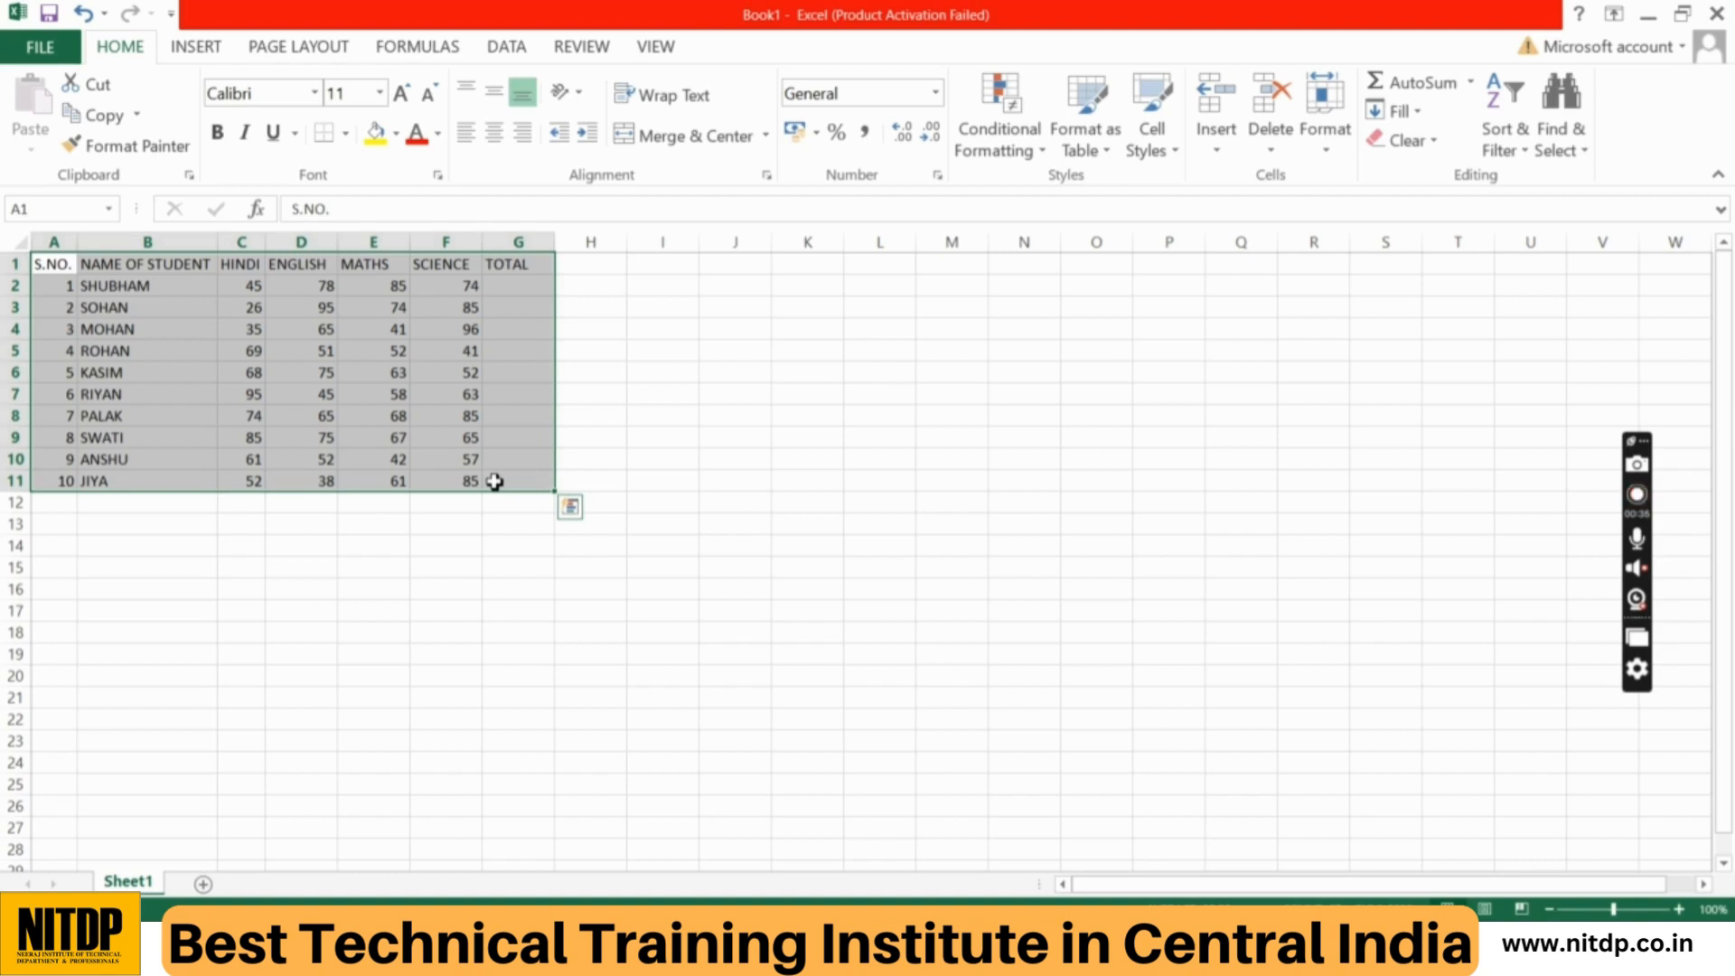
pyautogui.click(98, 118)
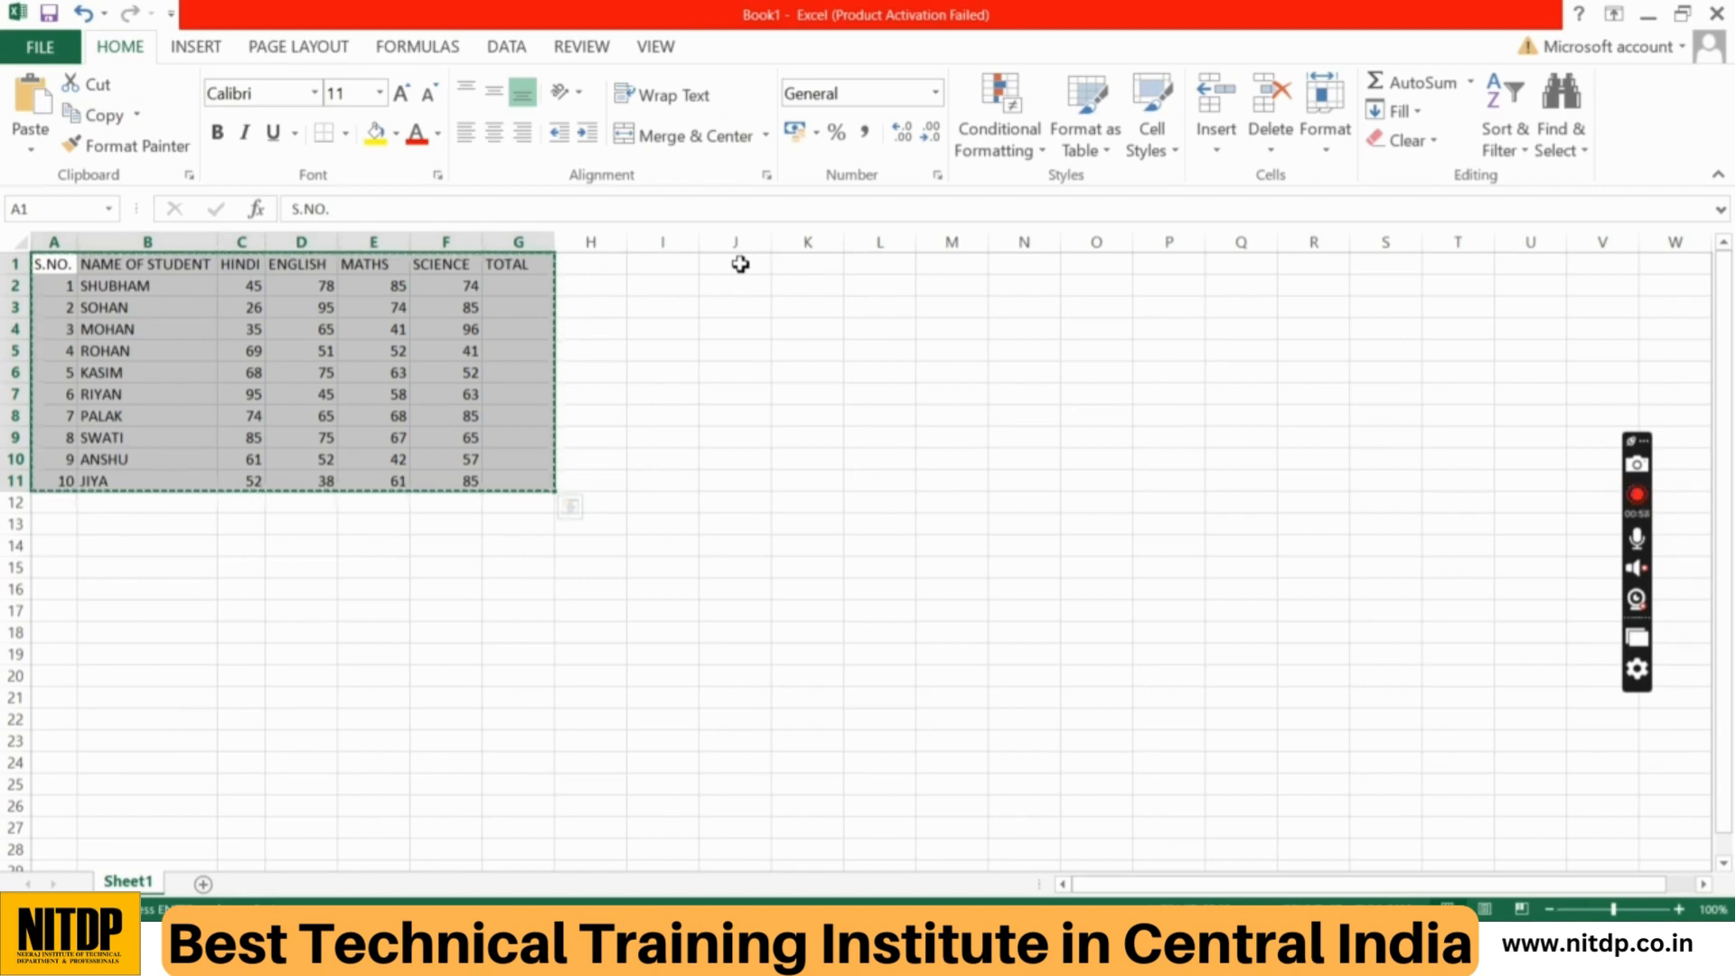
pyautogui.click(740, 263)
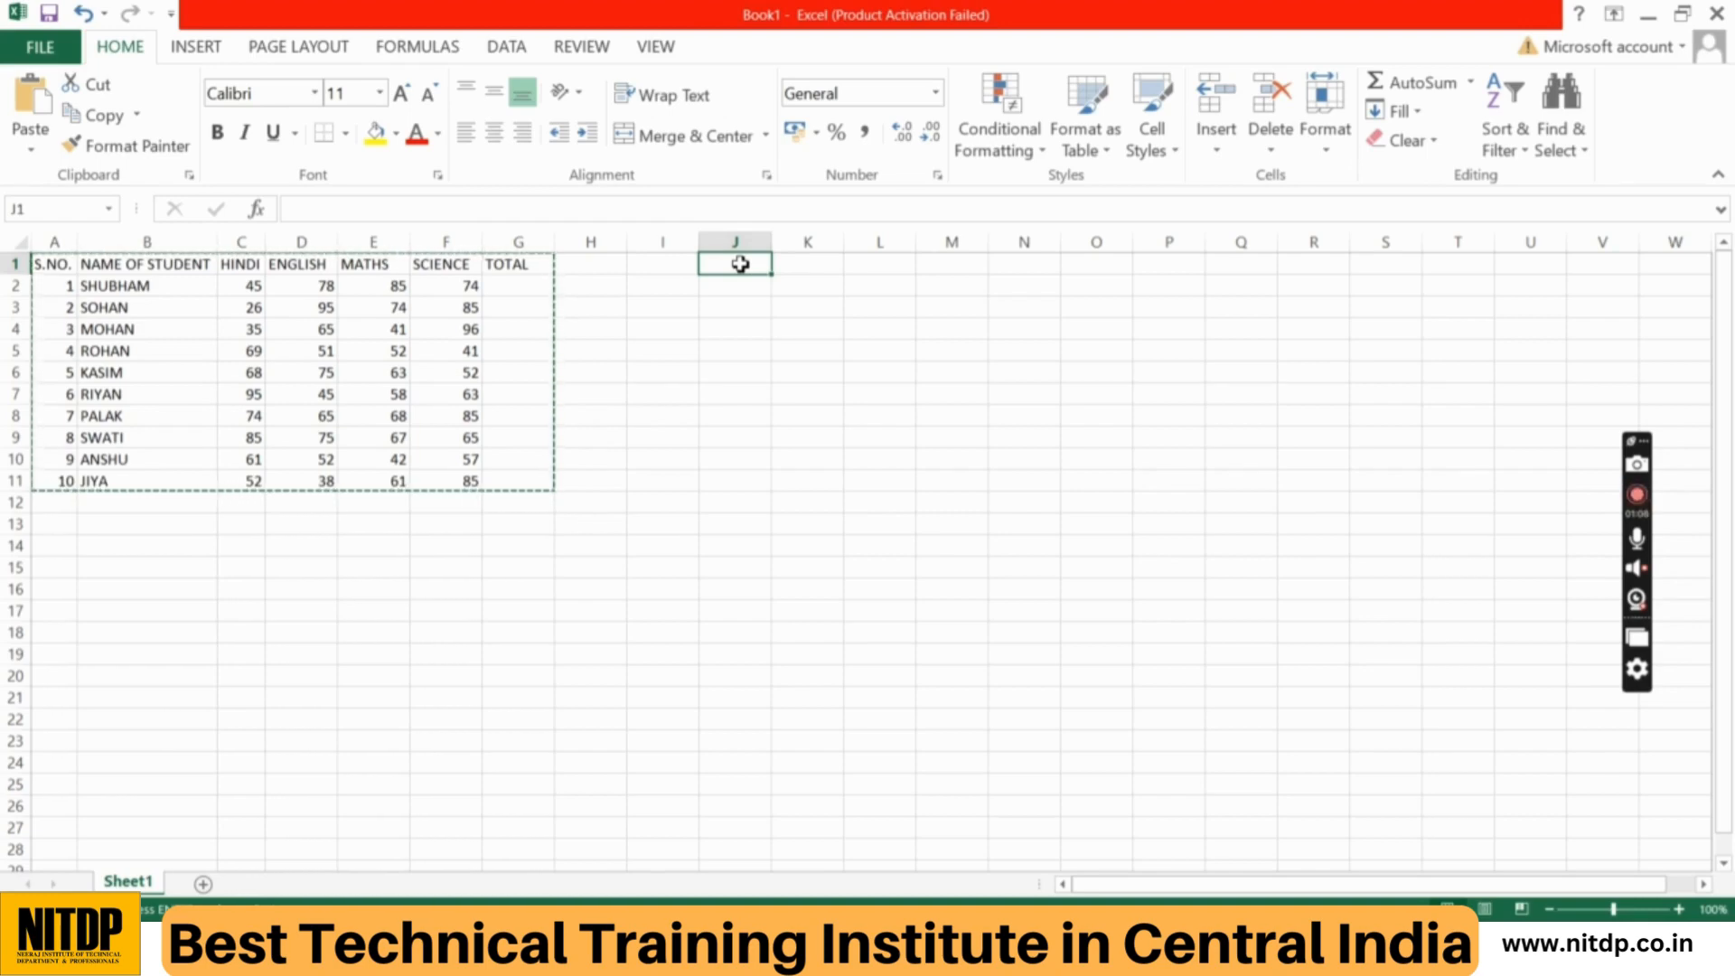
pyautogui.click(29, 94)
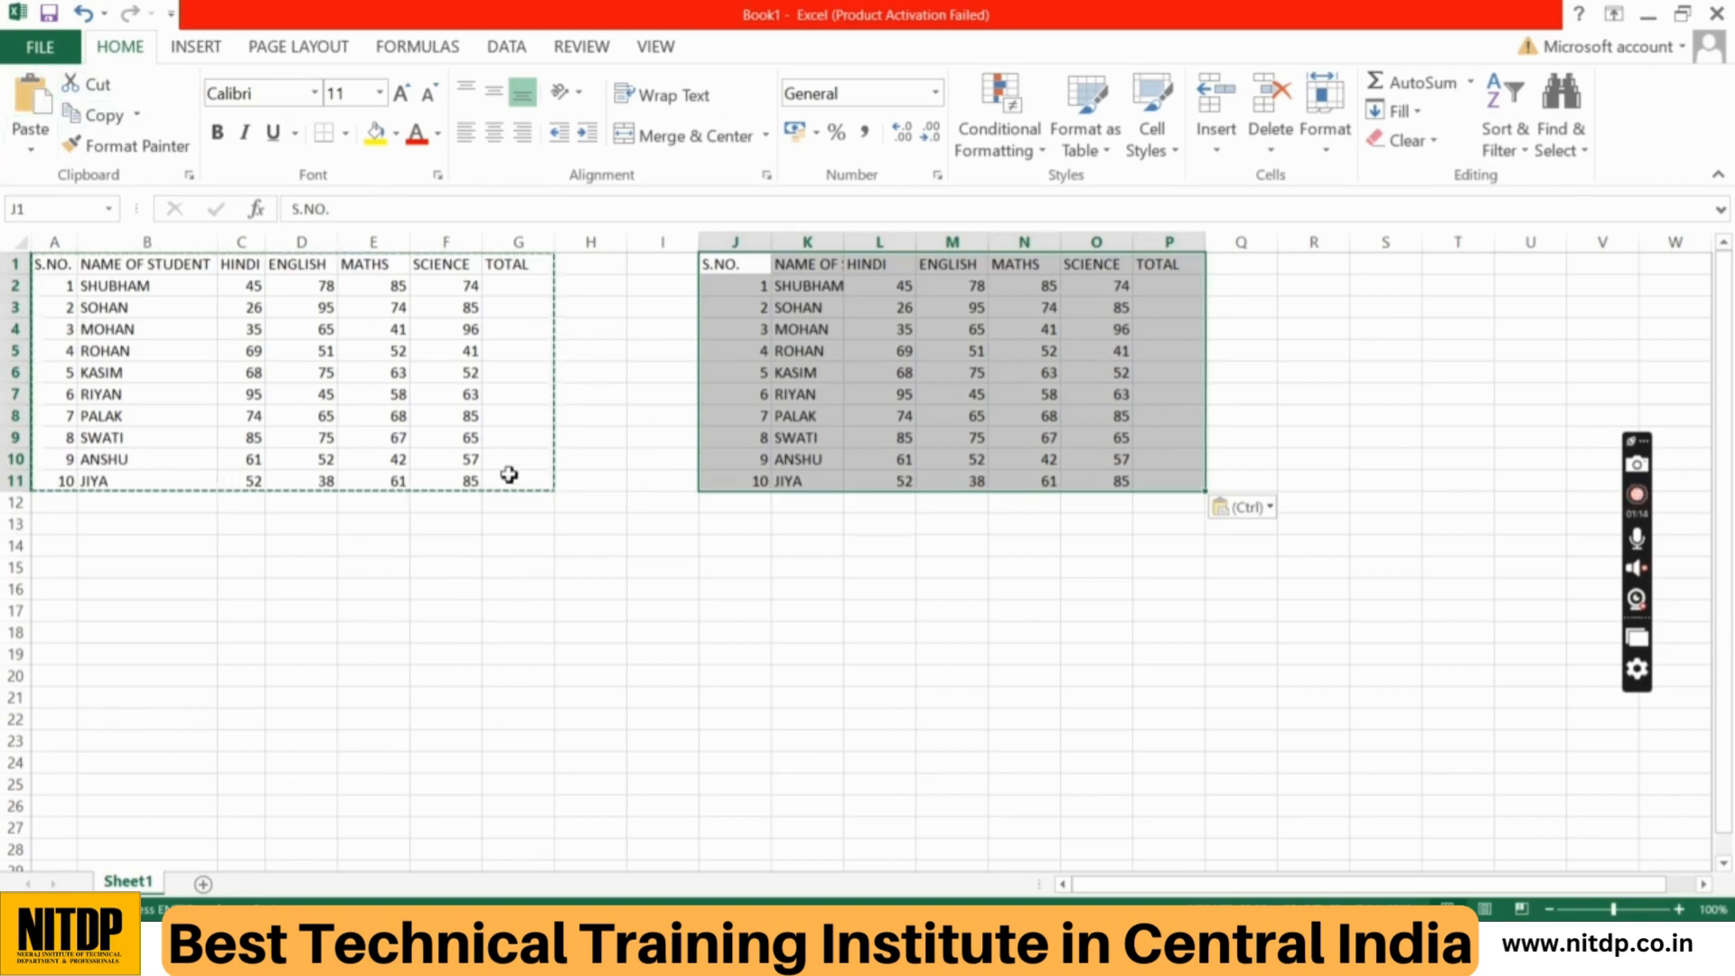
pyautogui.click(906, 611)
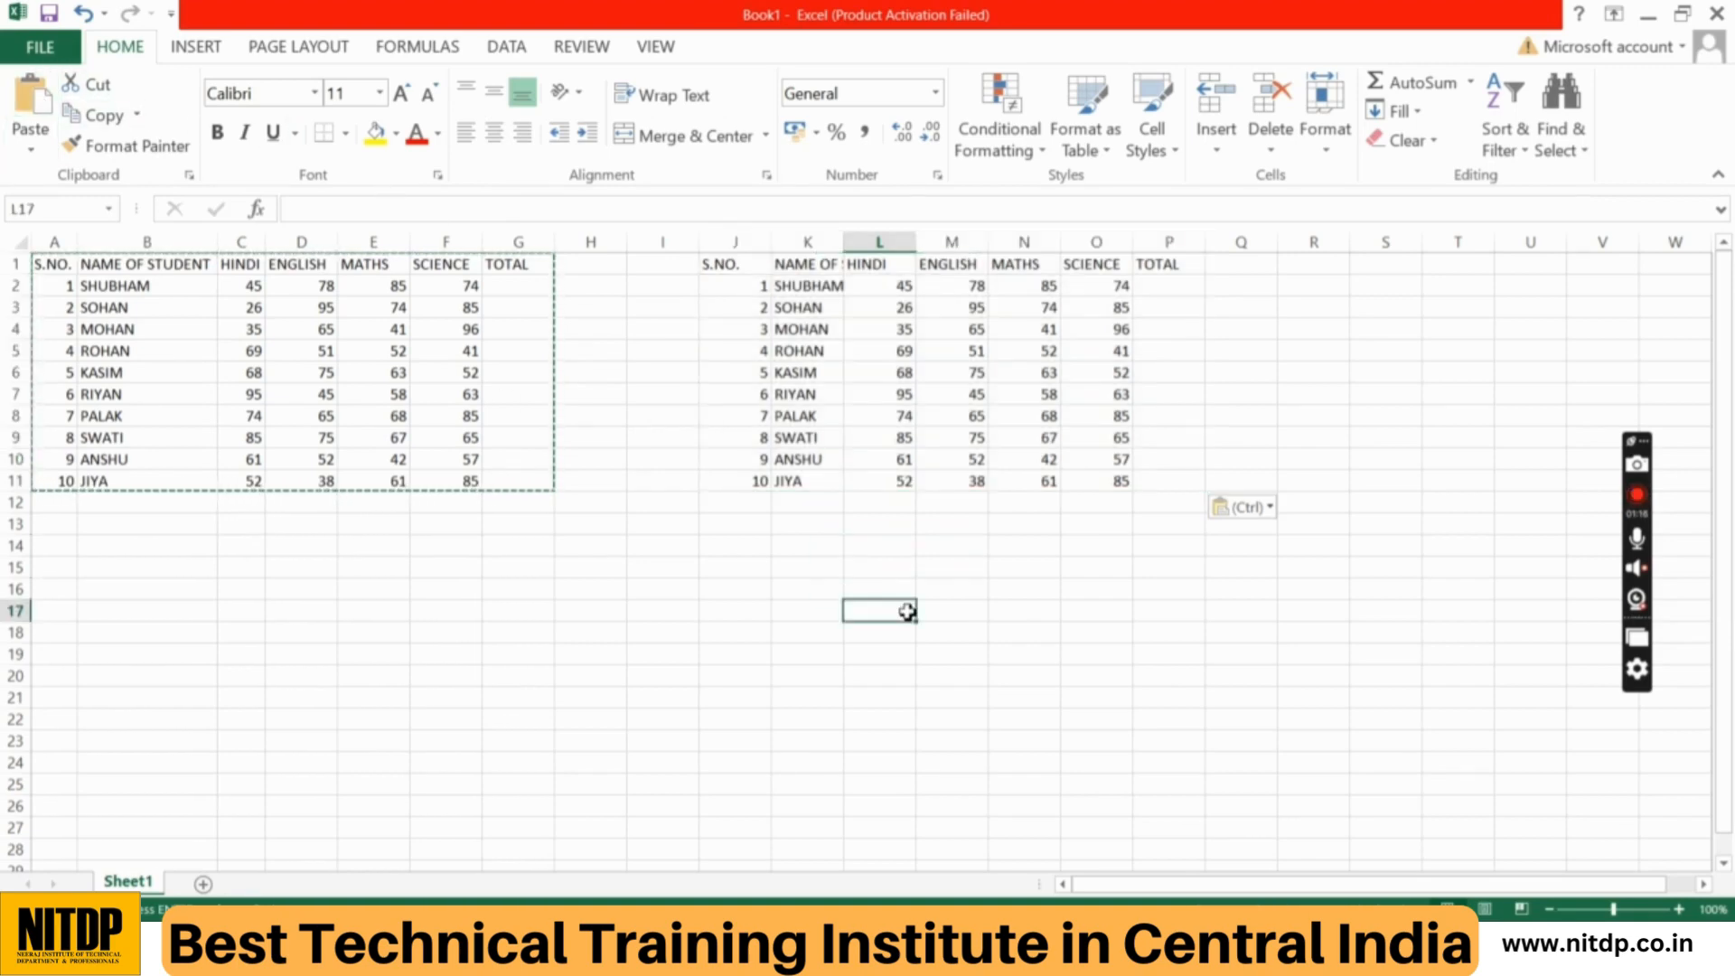
pyautogui.press('Escape')
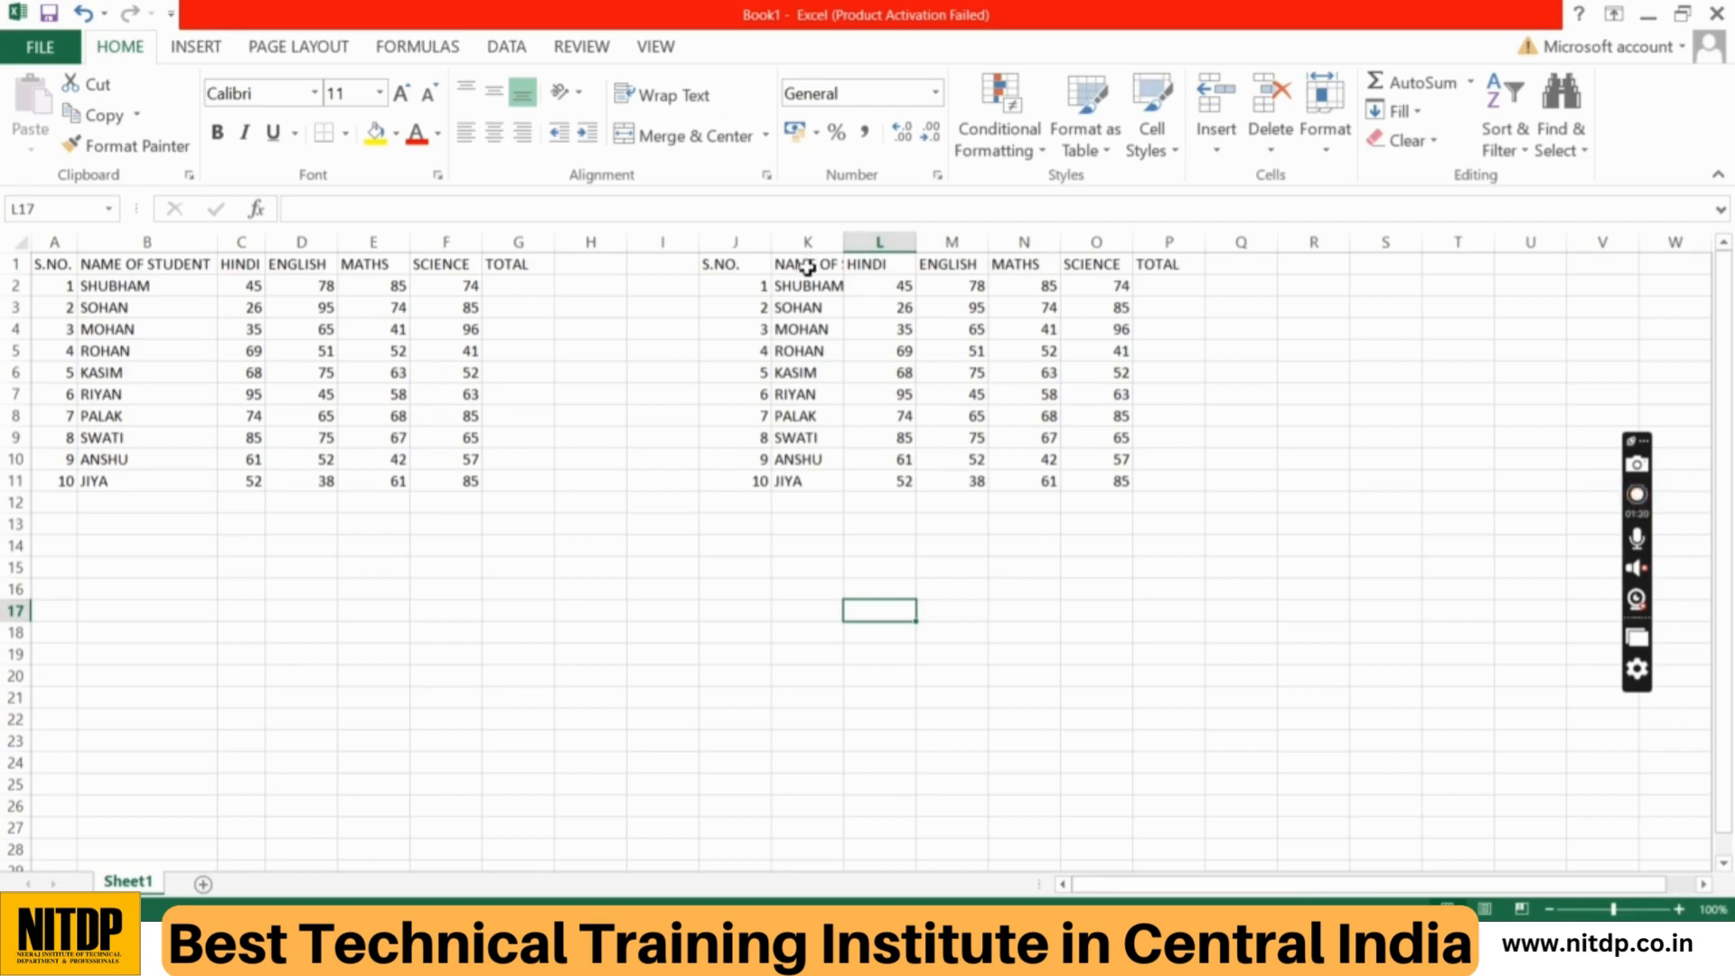
# Step: Fit the widths of columns J to P to the contents of the pasted table
pyautogui.moveTo(741, 242); pyautogui.dragTo(1211, 236)
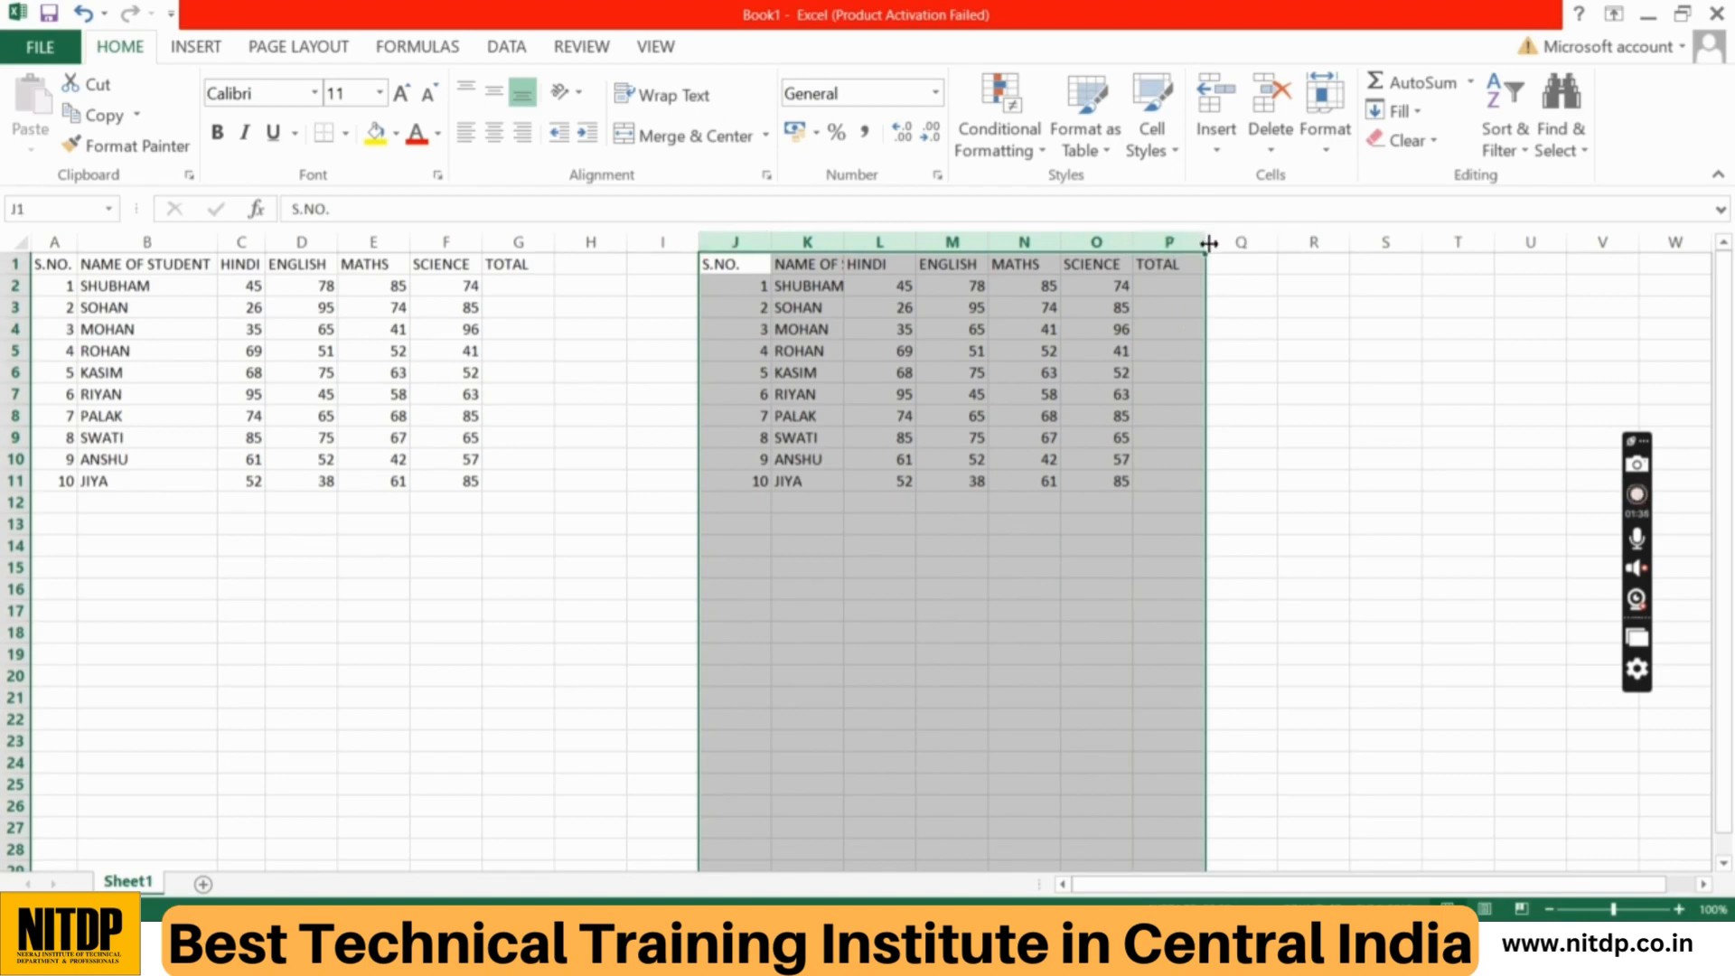
pyautogui.doubleClick(1208, 242)
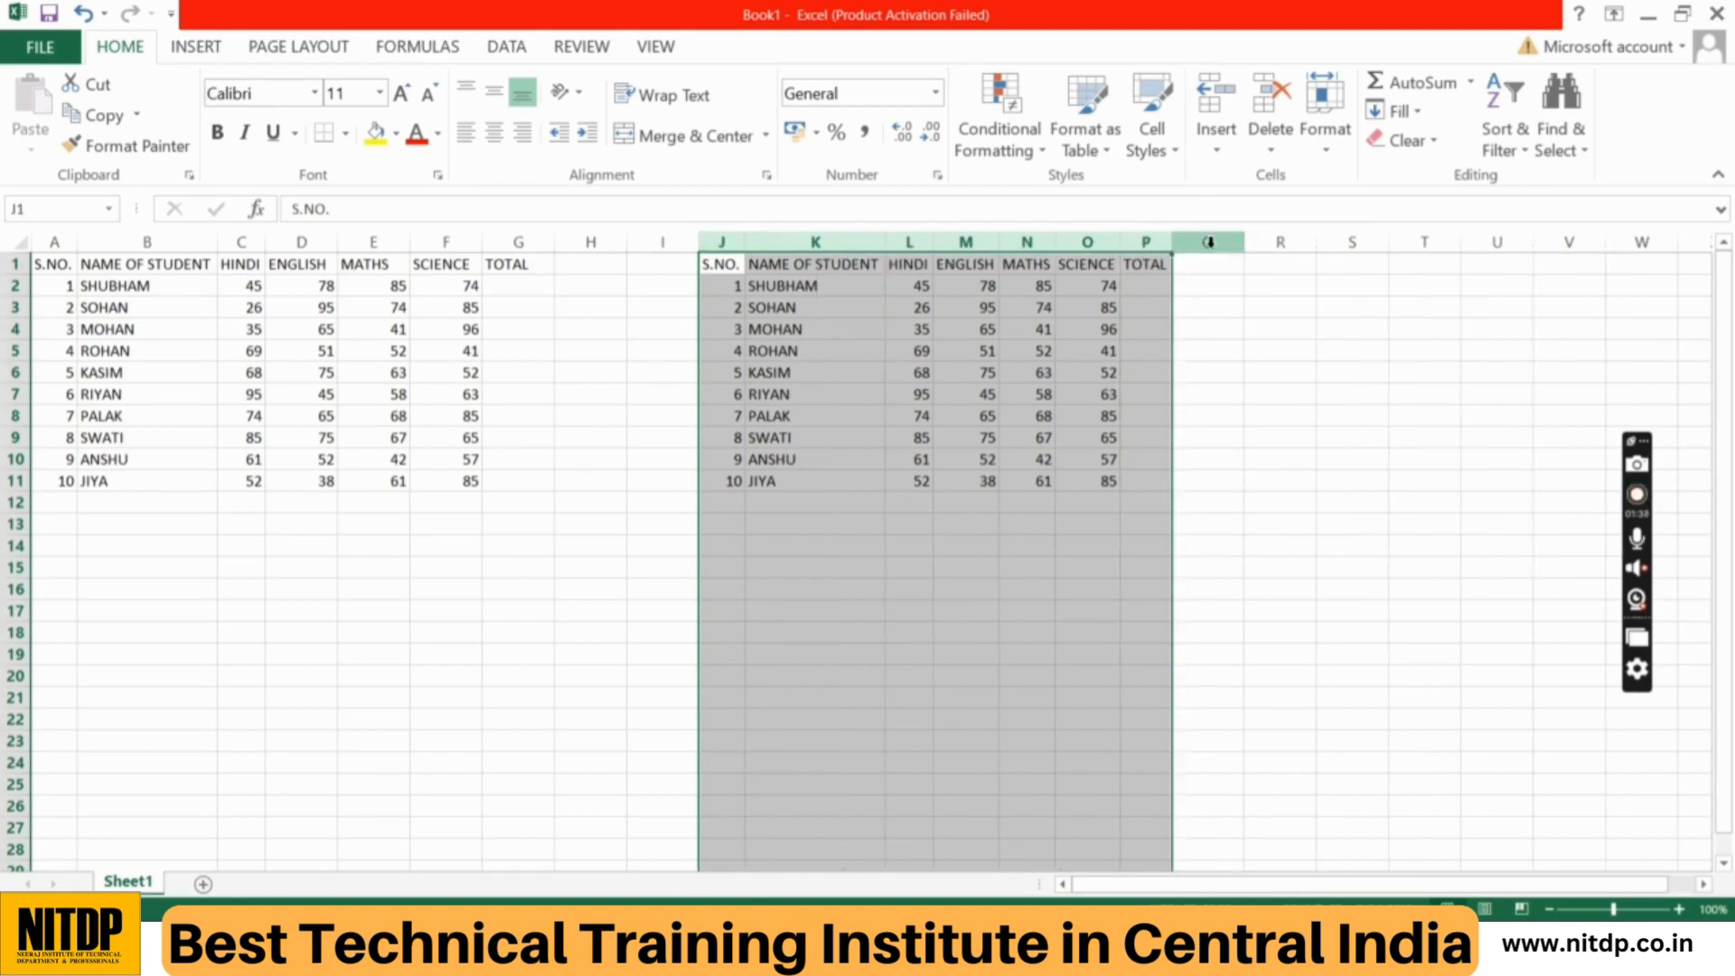
pyautogui.click(1243, 359)
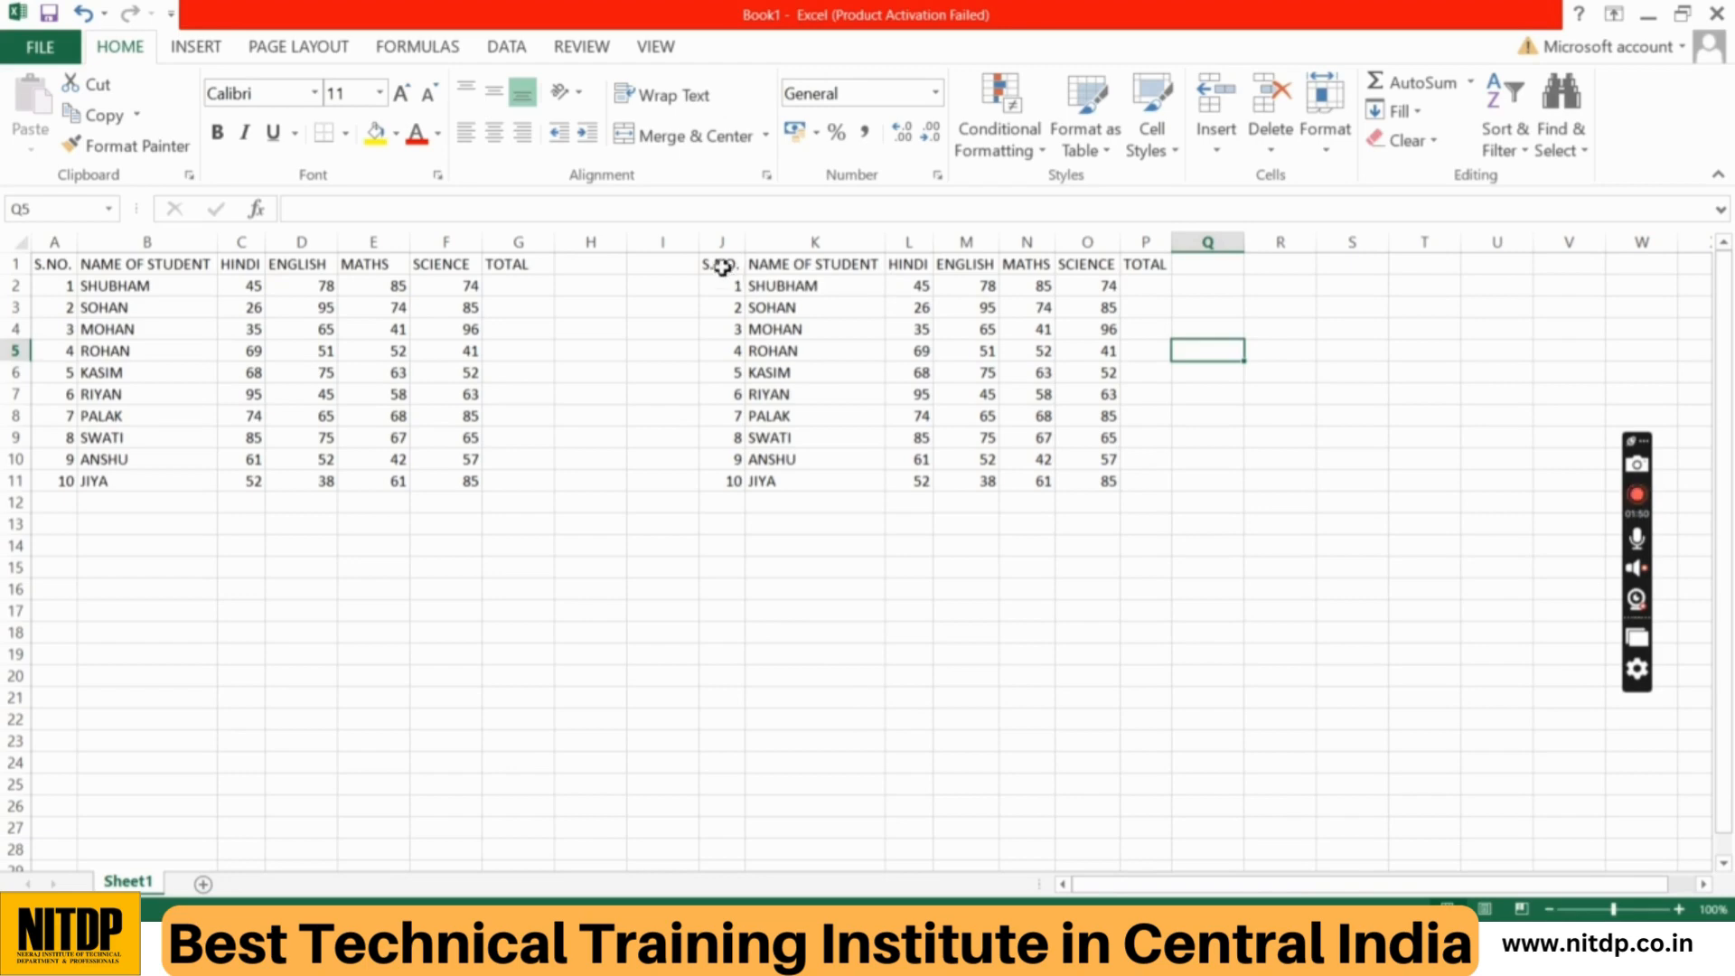
# Step: Copy the marks table in J1:P11 and paste another duplicate starting at cell J15
pyautogui.moveTo(720, 263); pyautogui.dragTo(1129, 483)
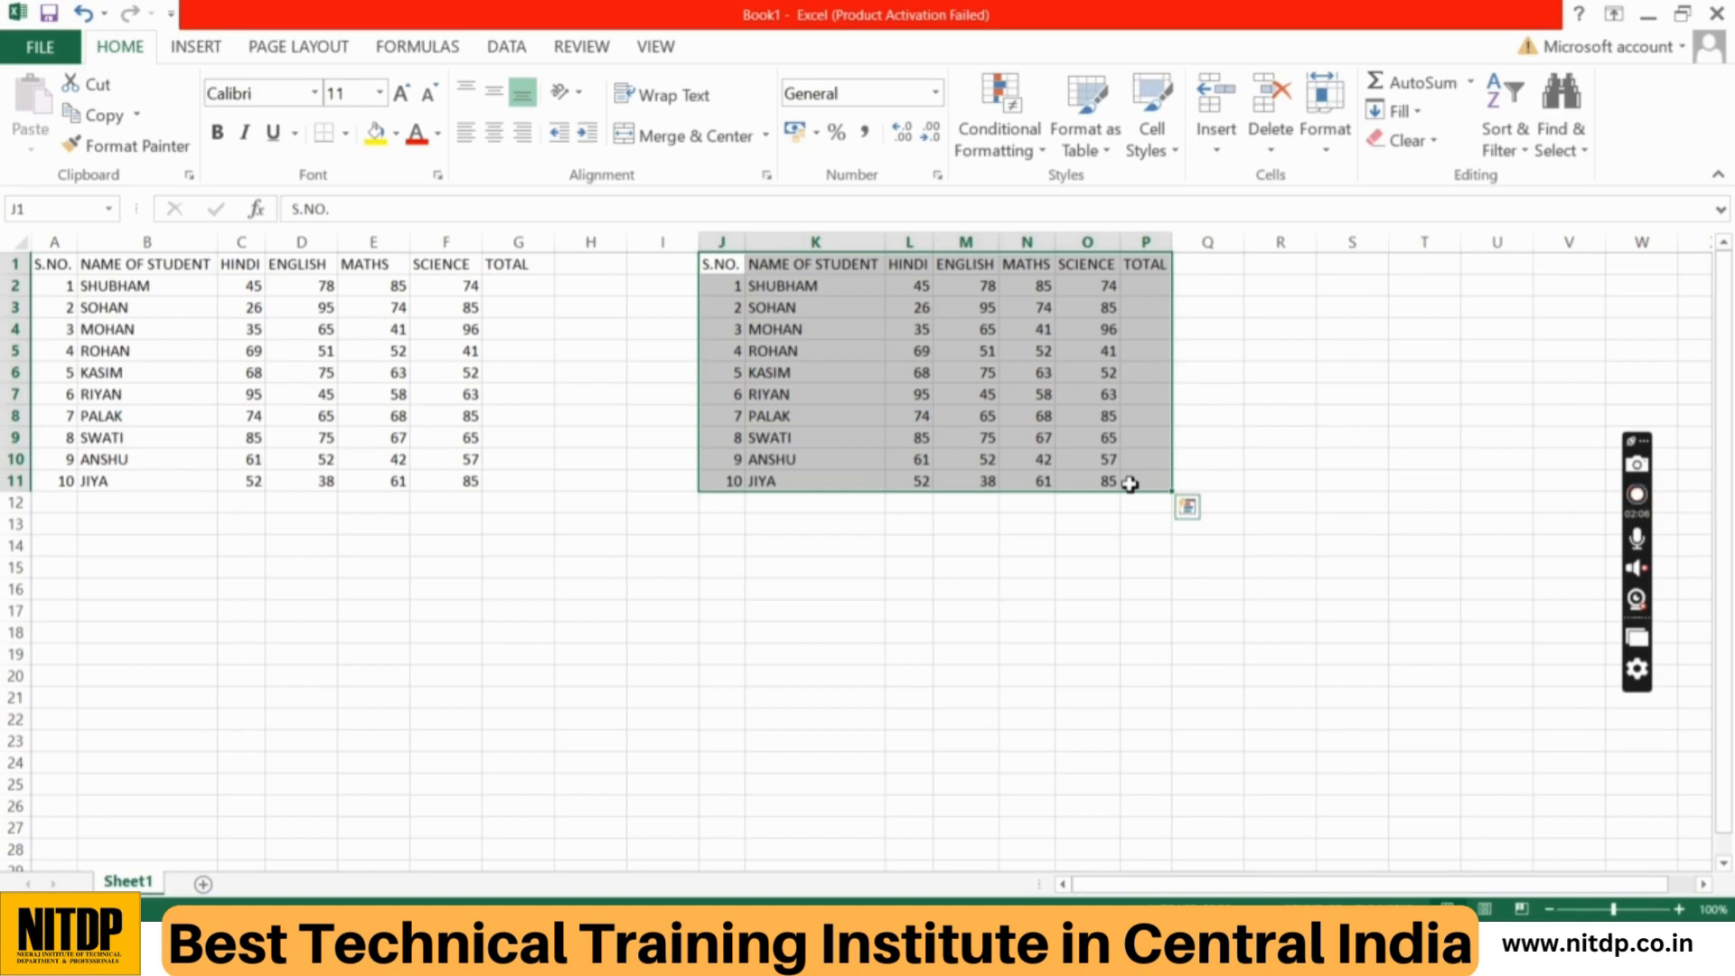
pyautogui.hotkey('ctrl', 'c')
pyautogui.hotkey('ctrl', 'c')
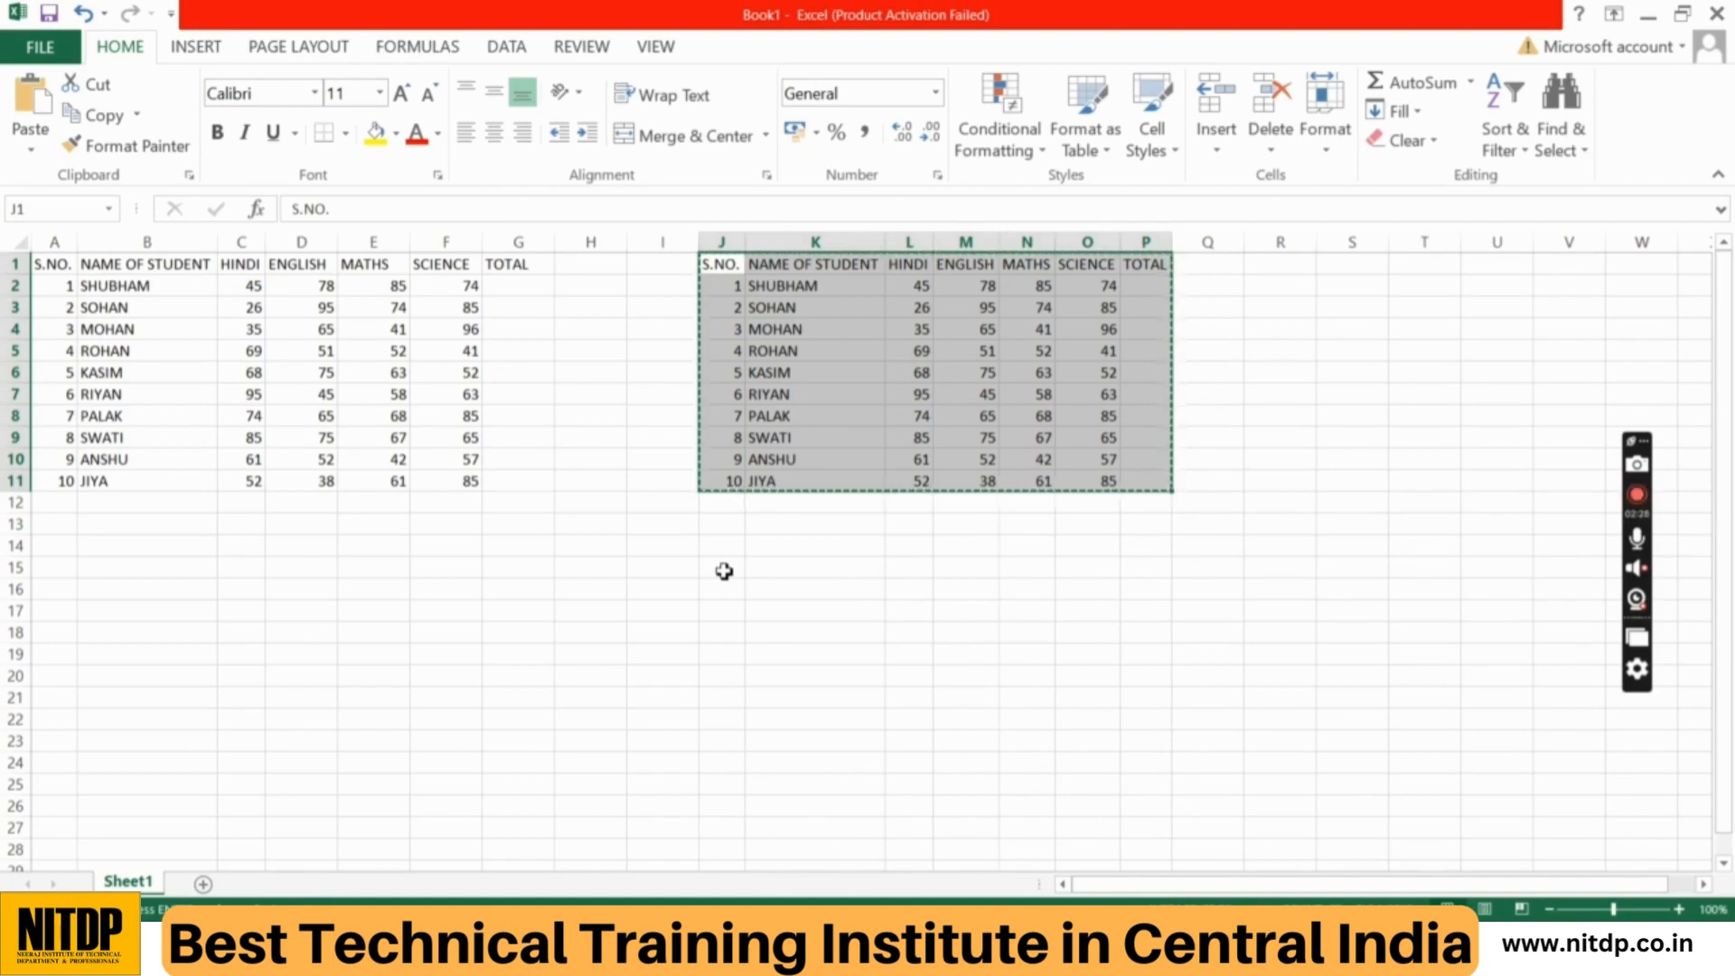
pyautogui.click(724, 572)
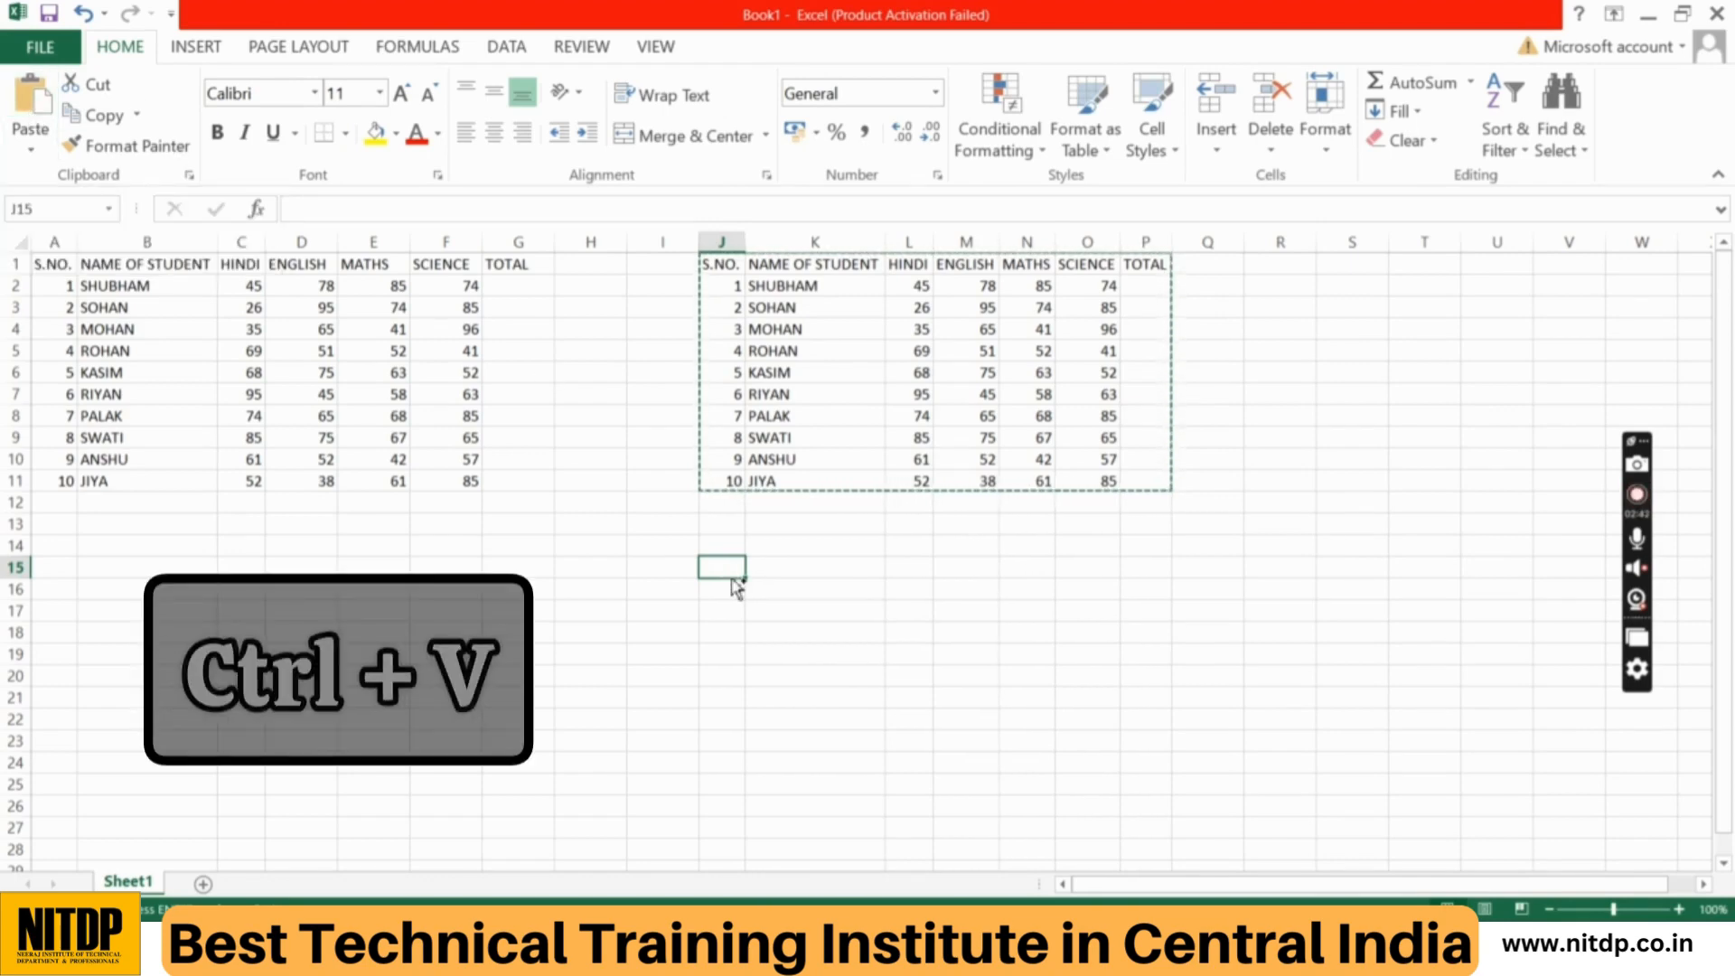
pyautogui.hotkey('ctrl', 'v')
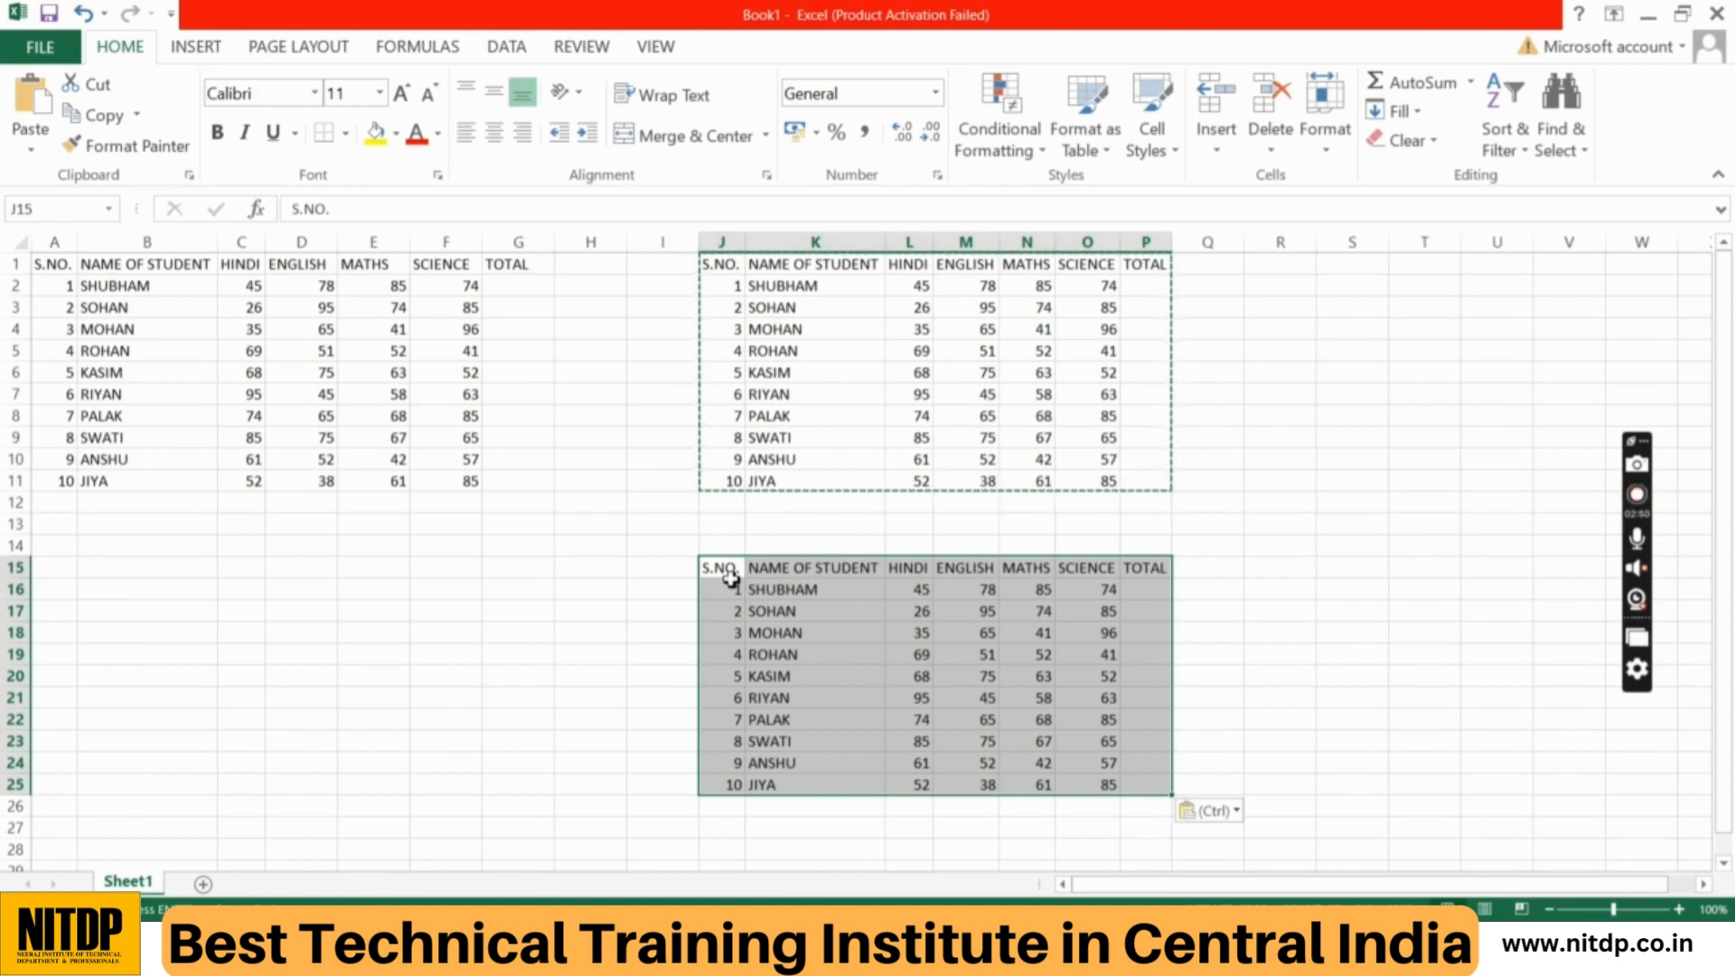
pyautogui.click(1344, 443)
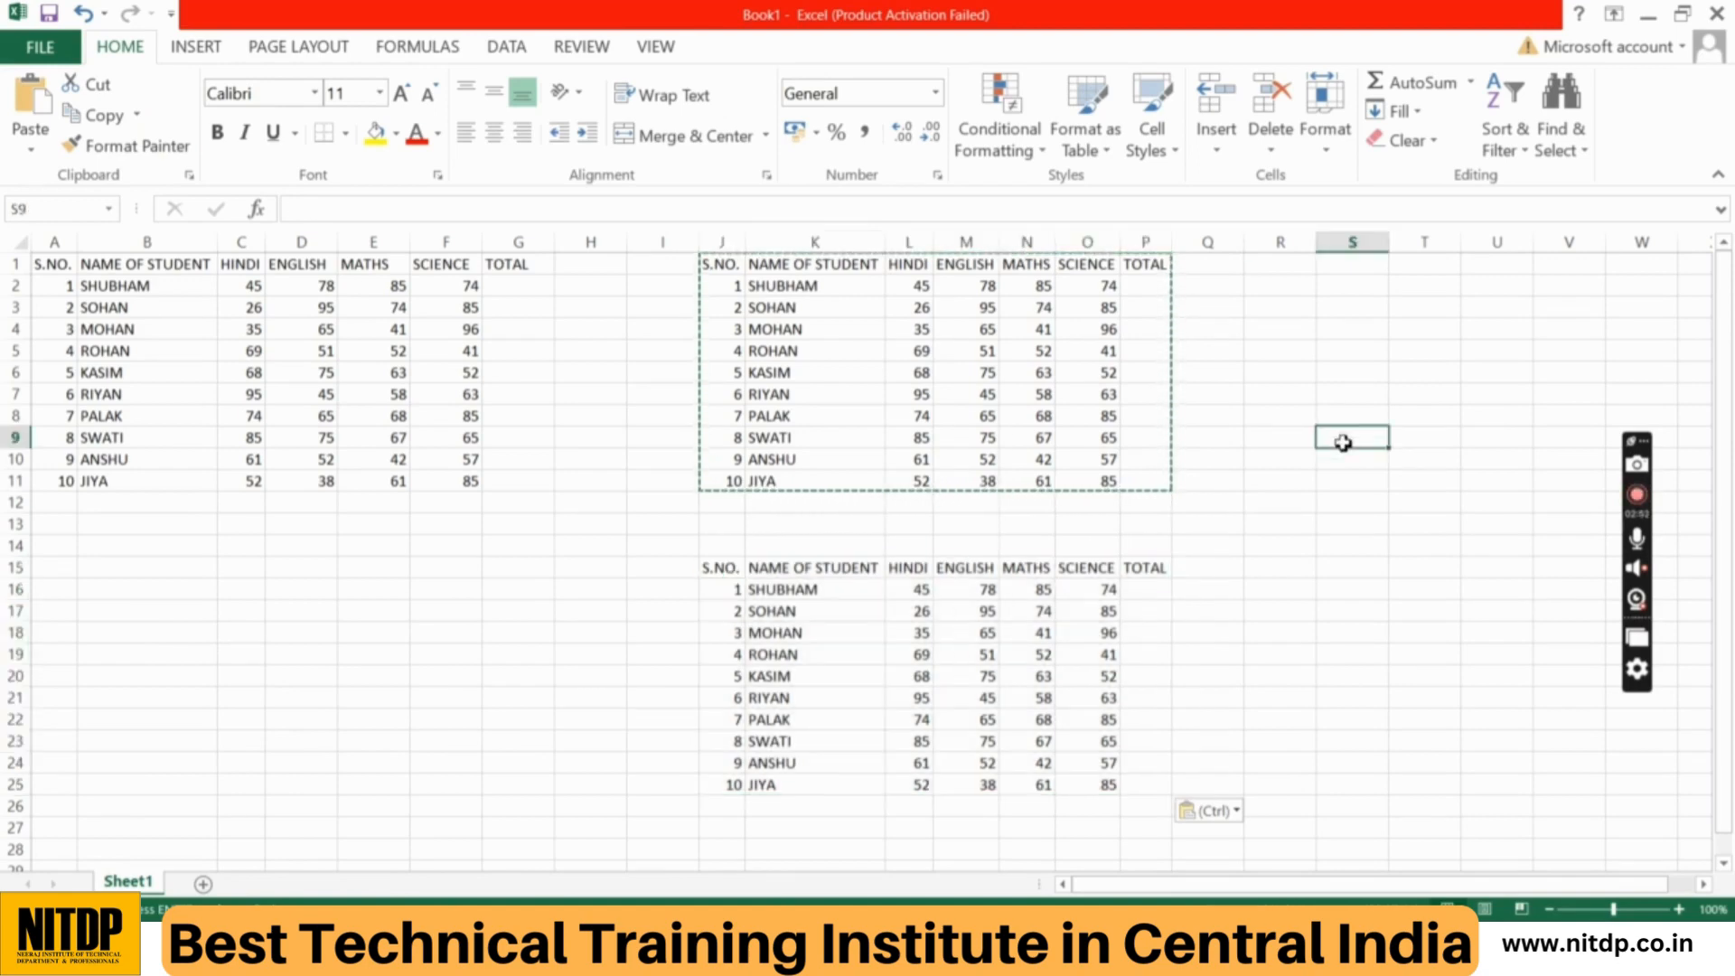
pyautogui.press('Escape')
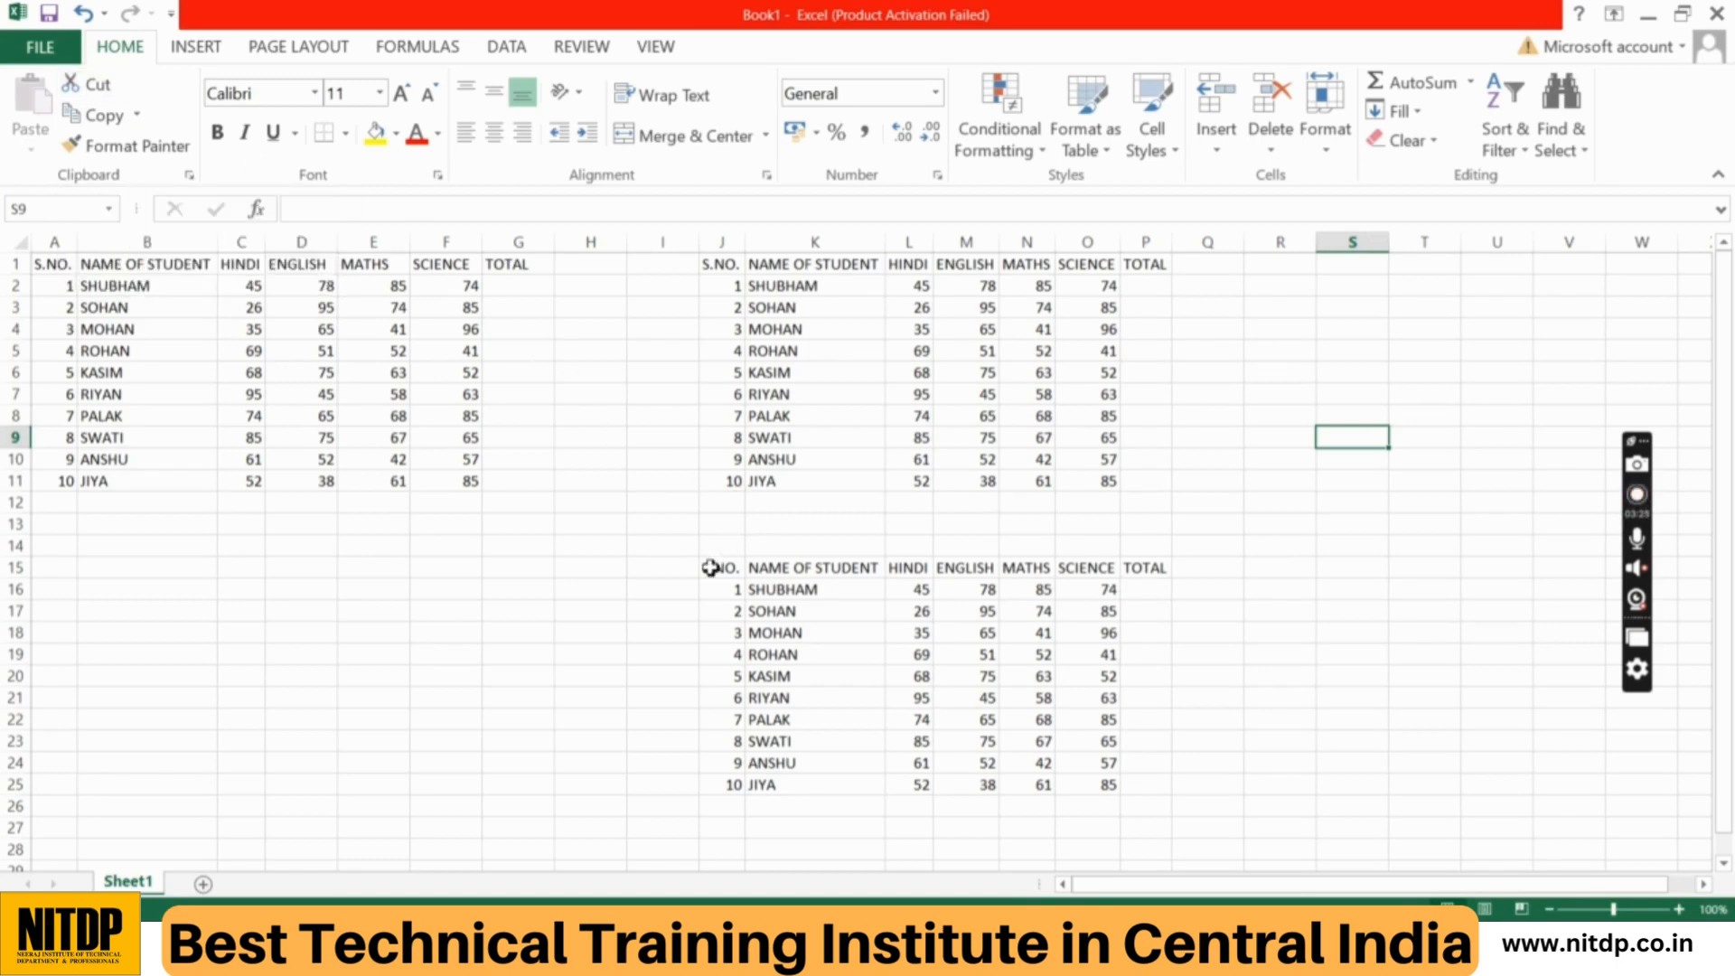
# Step: Cut the lower marks table in J15:P25 and paste it starting at cell A15
pyautogui.moveTo(710, 568); pyautogui.dragTo(1164, 787)
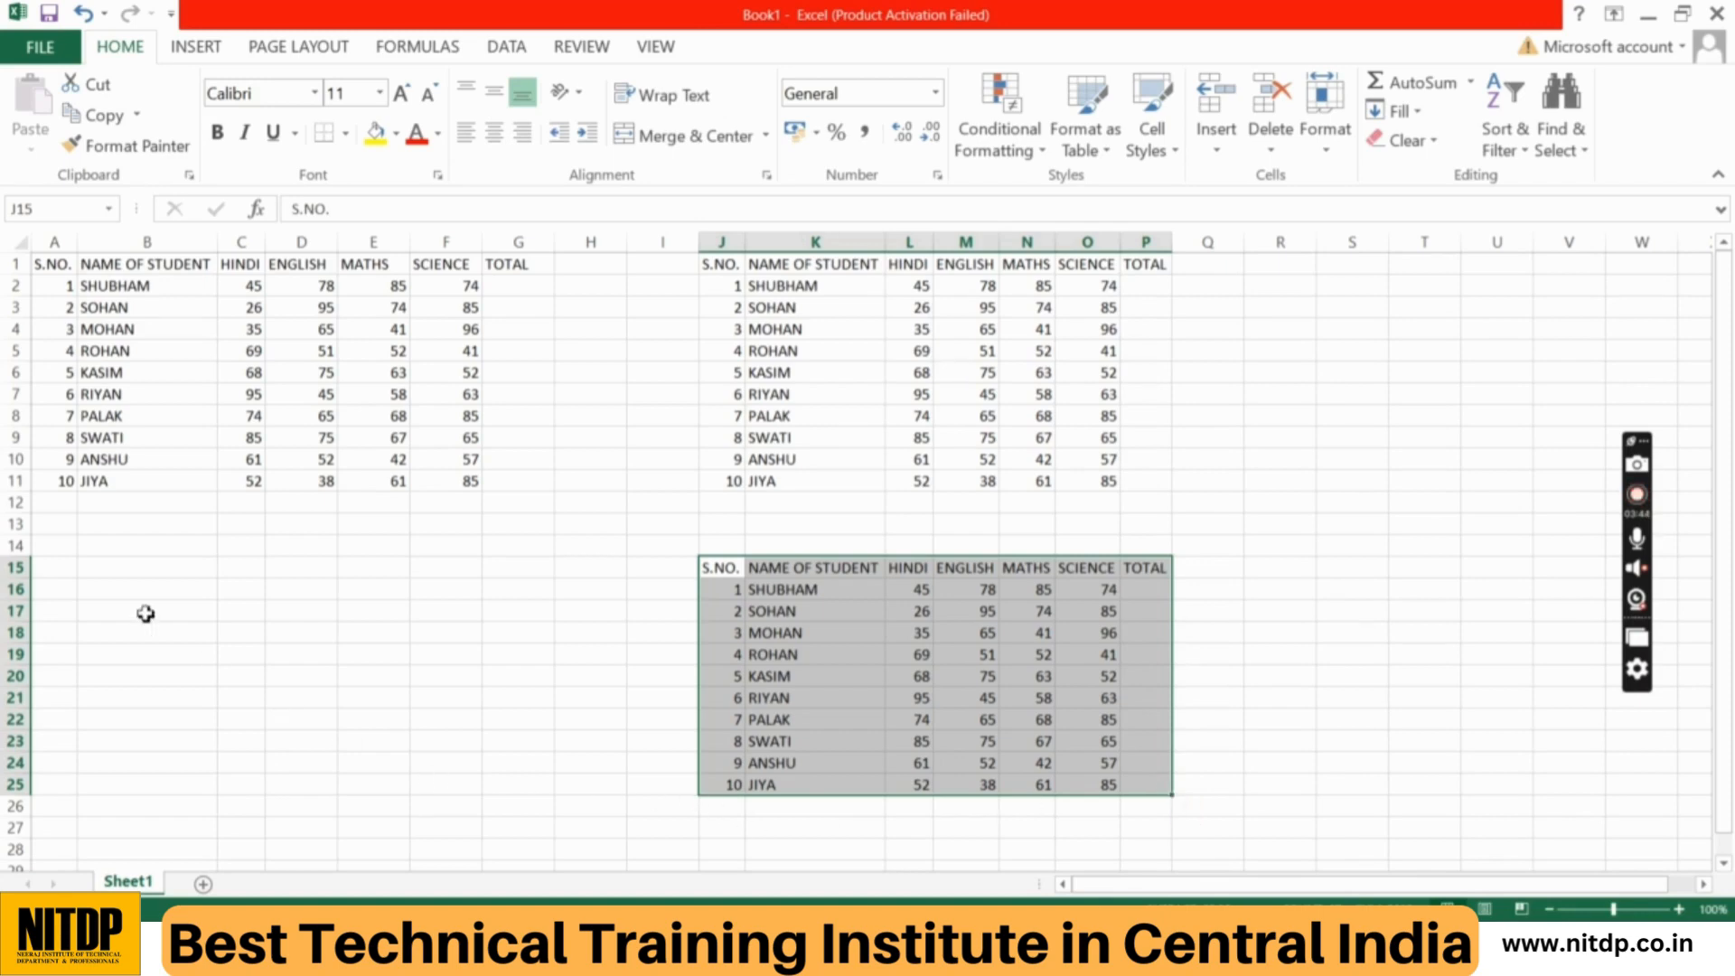
pyautogui.click(56, 540)
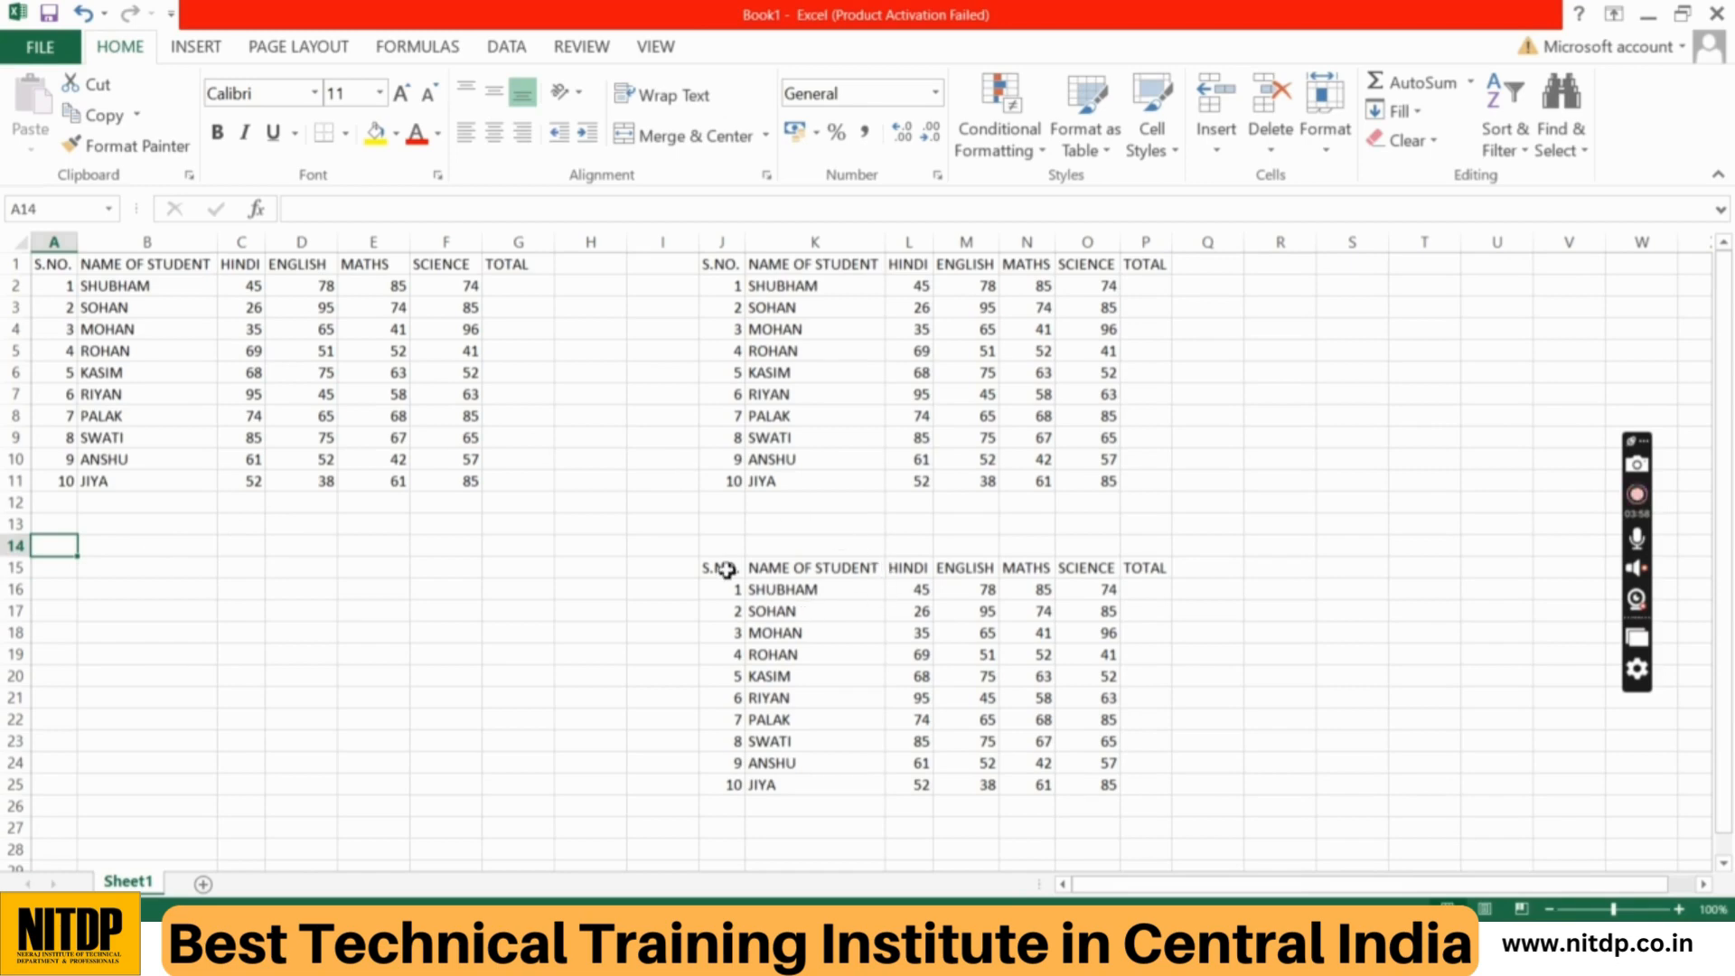
pyautogui.moveTo(726, 569); pyautogui.dragTo(1163, 791)
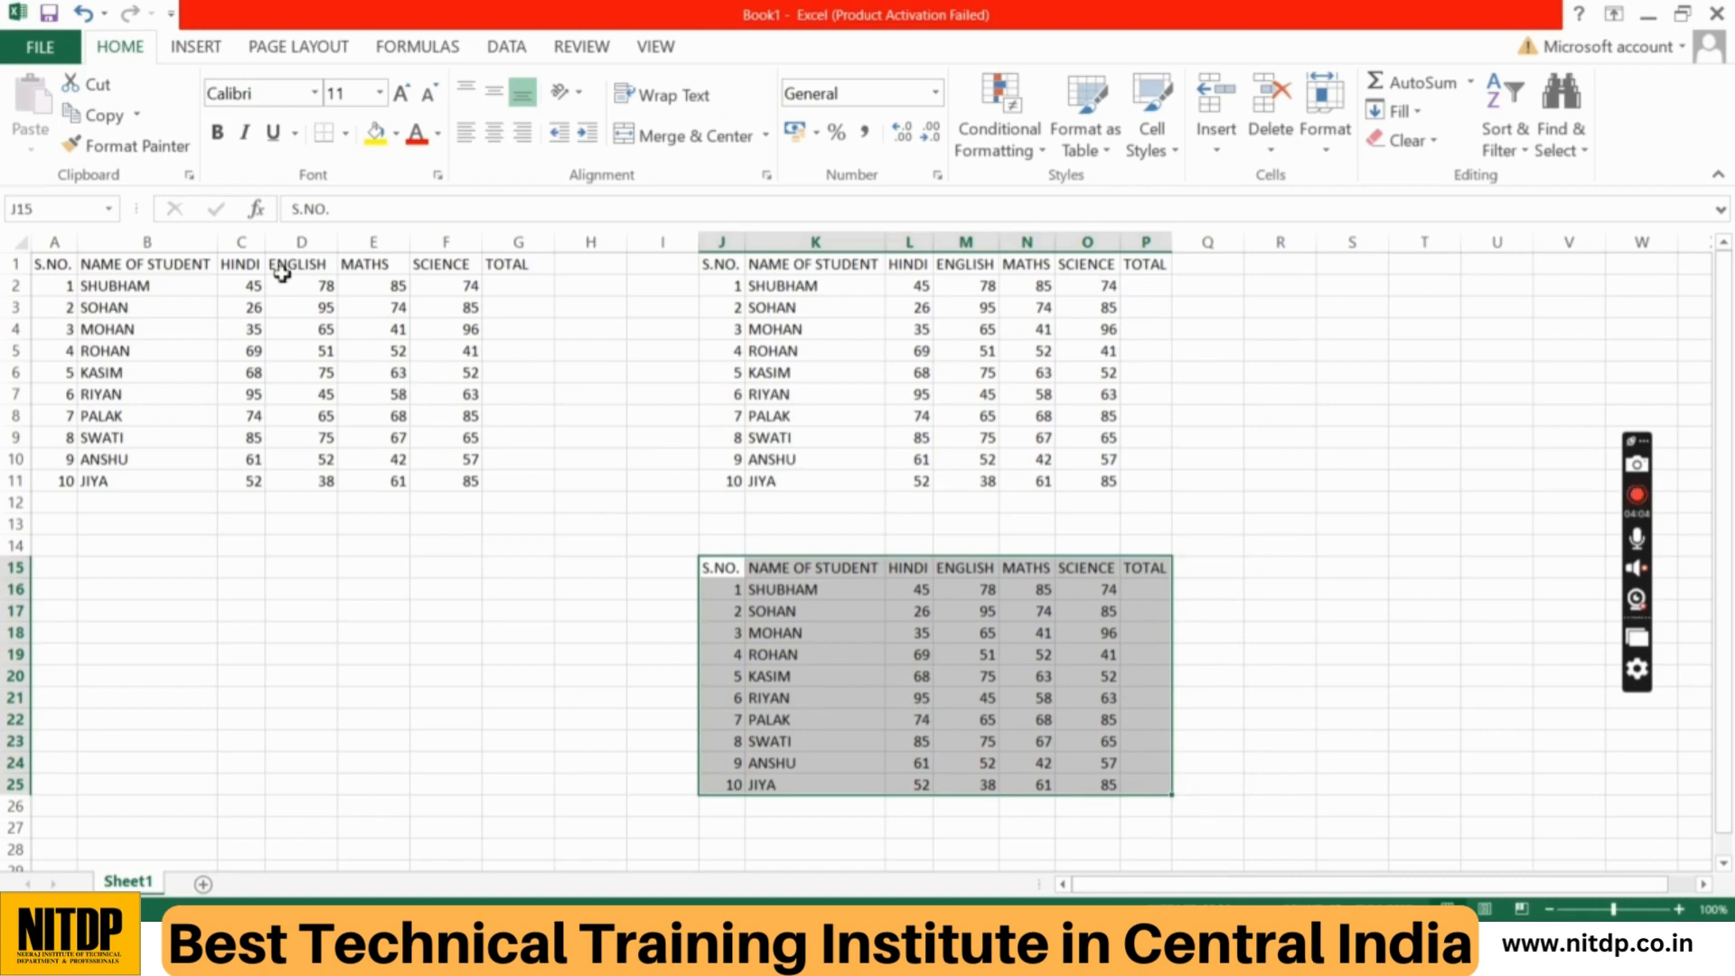
pyautogui.click(76, 86)
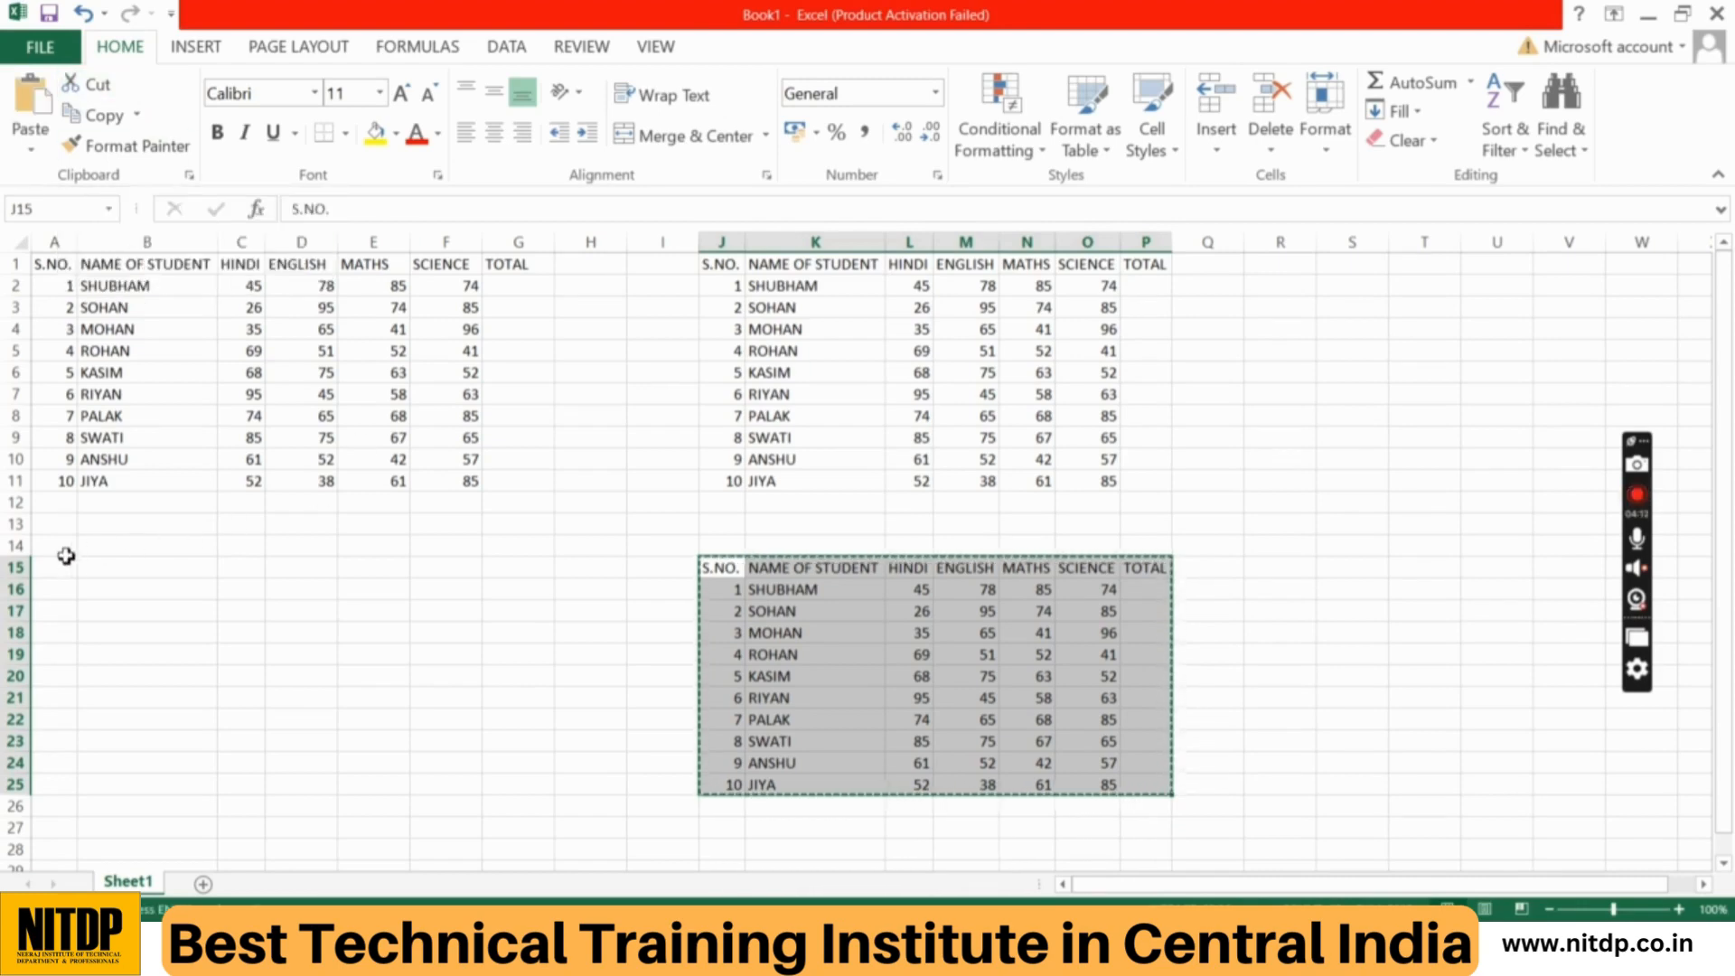
pyautogui.click(63, 566)
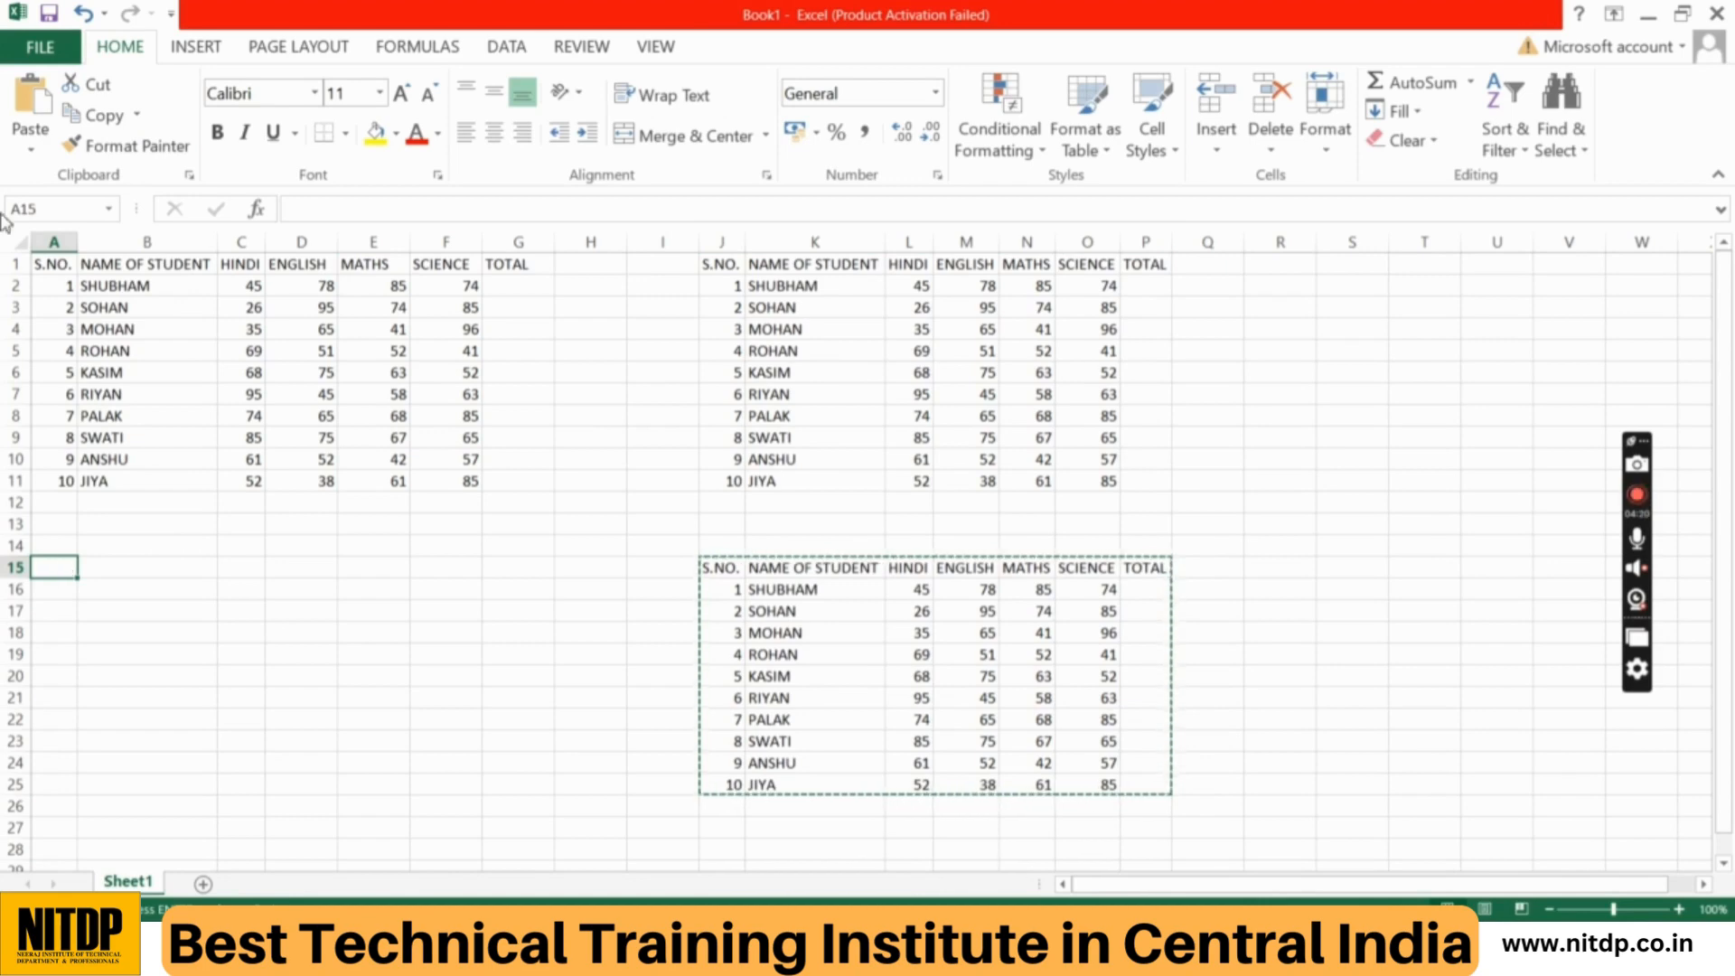
pyautogui.click(31, 119)
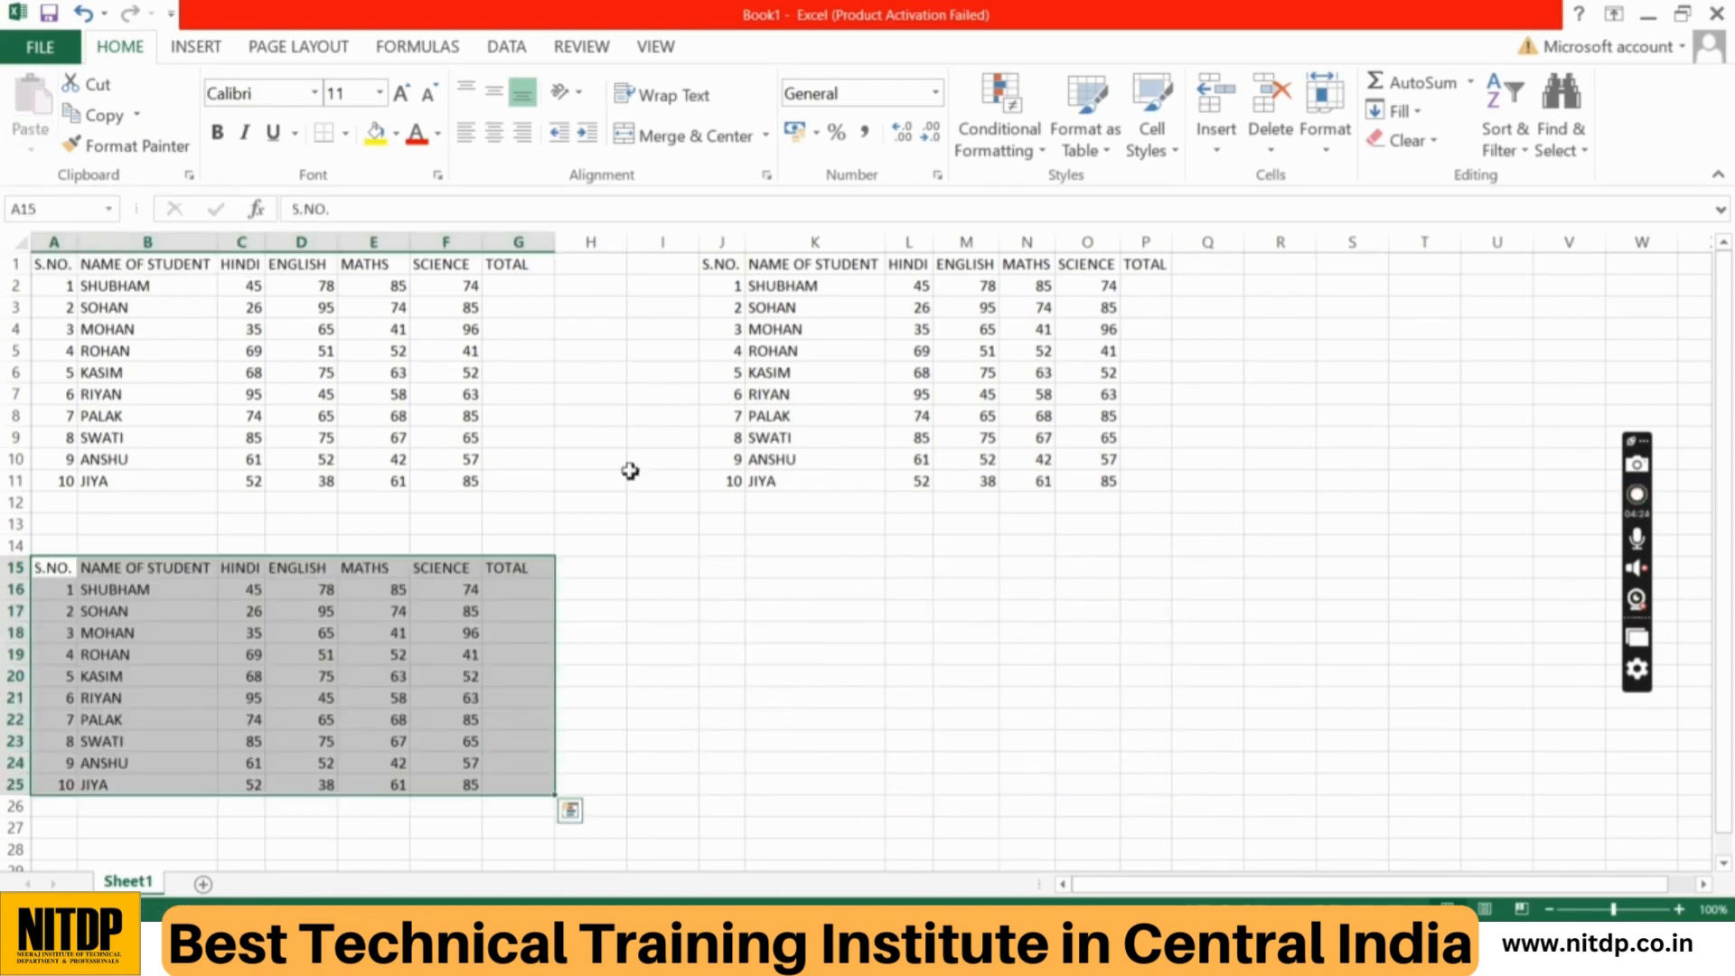
pyautogui.click(734, 578)
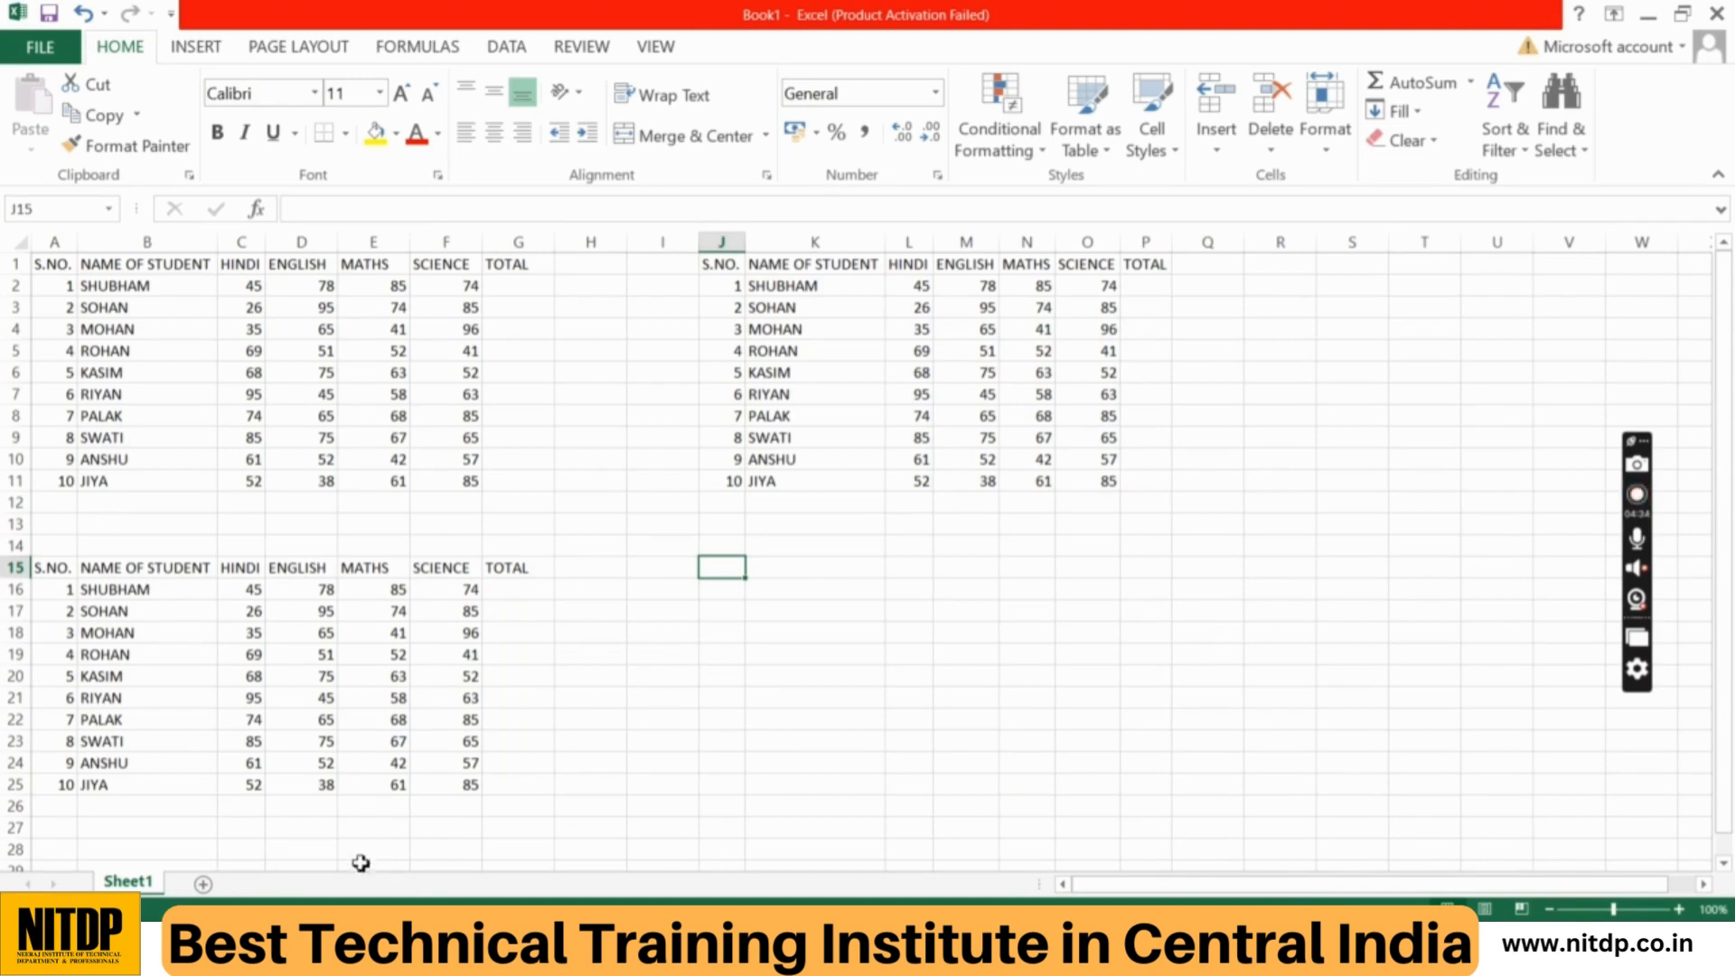
pyautogui.click(677, 575)
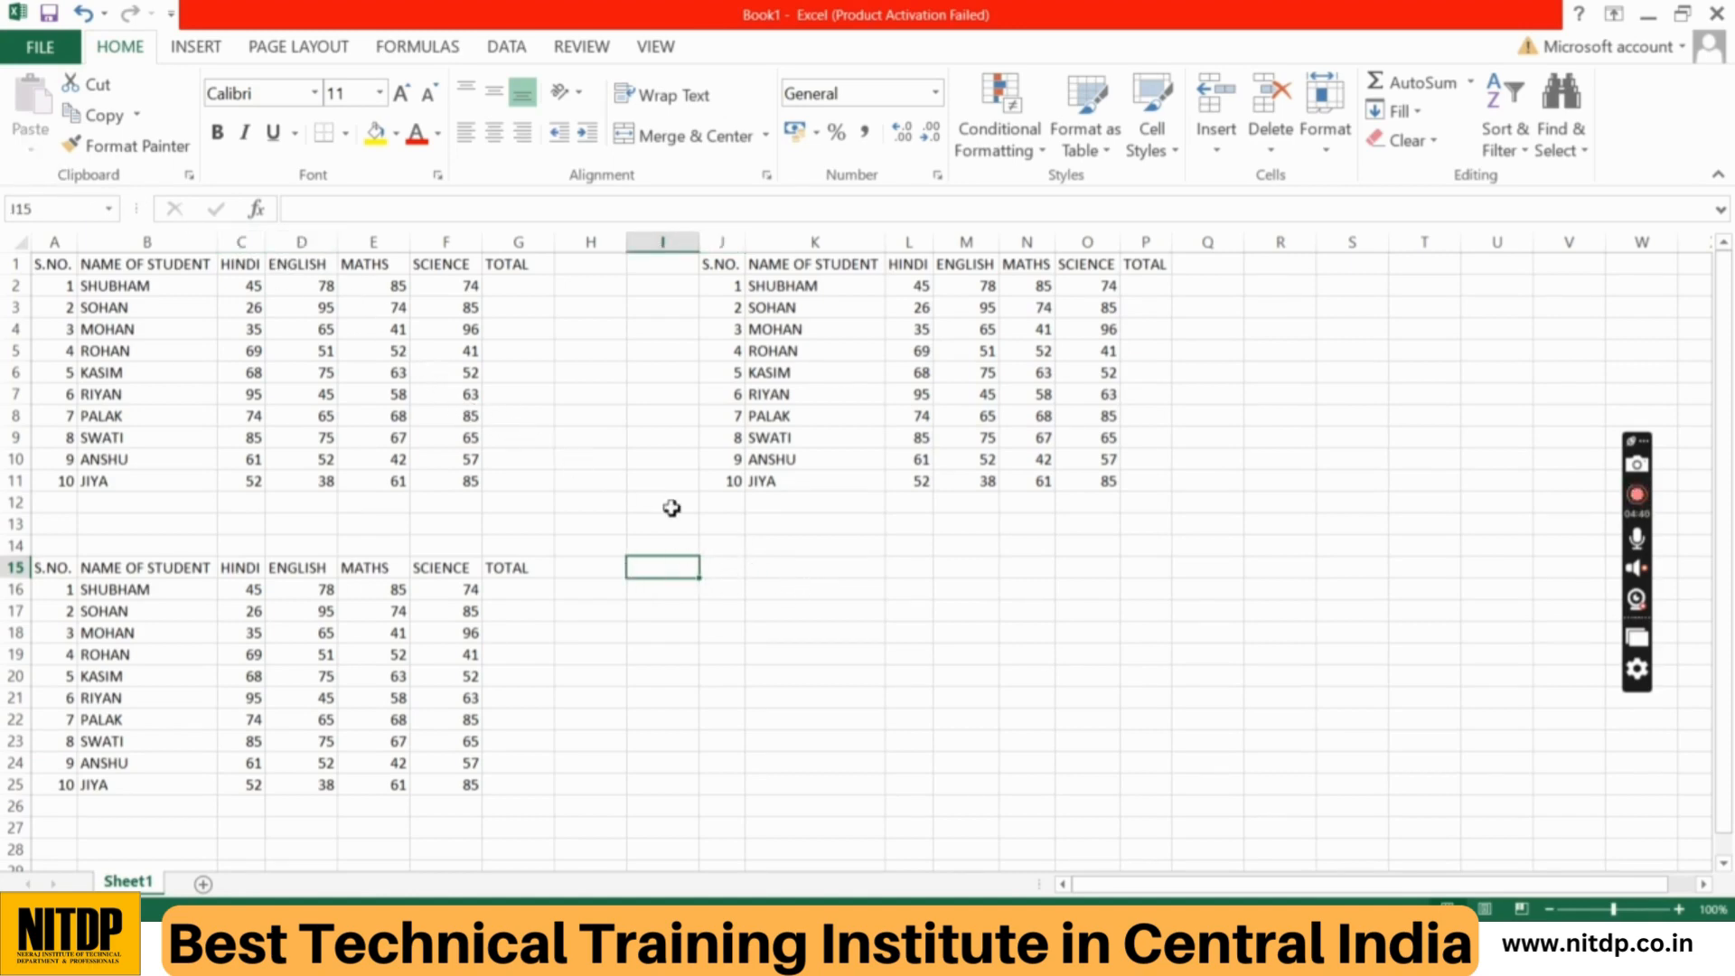
pyautogui.click(763, 592)
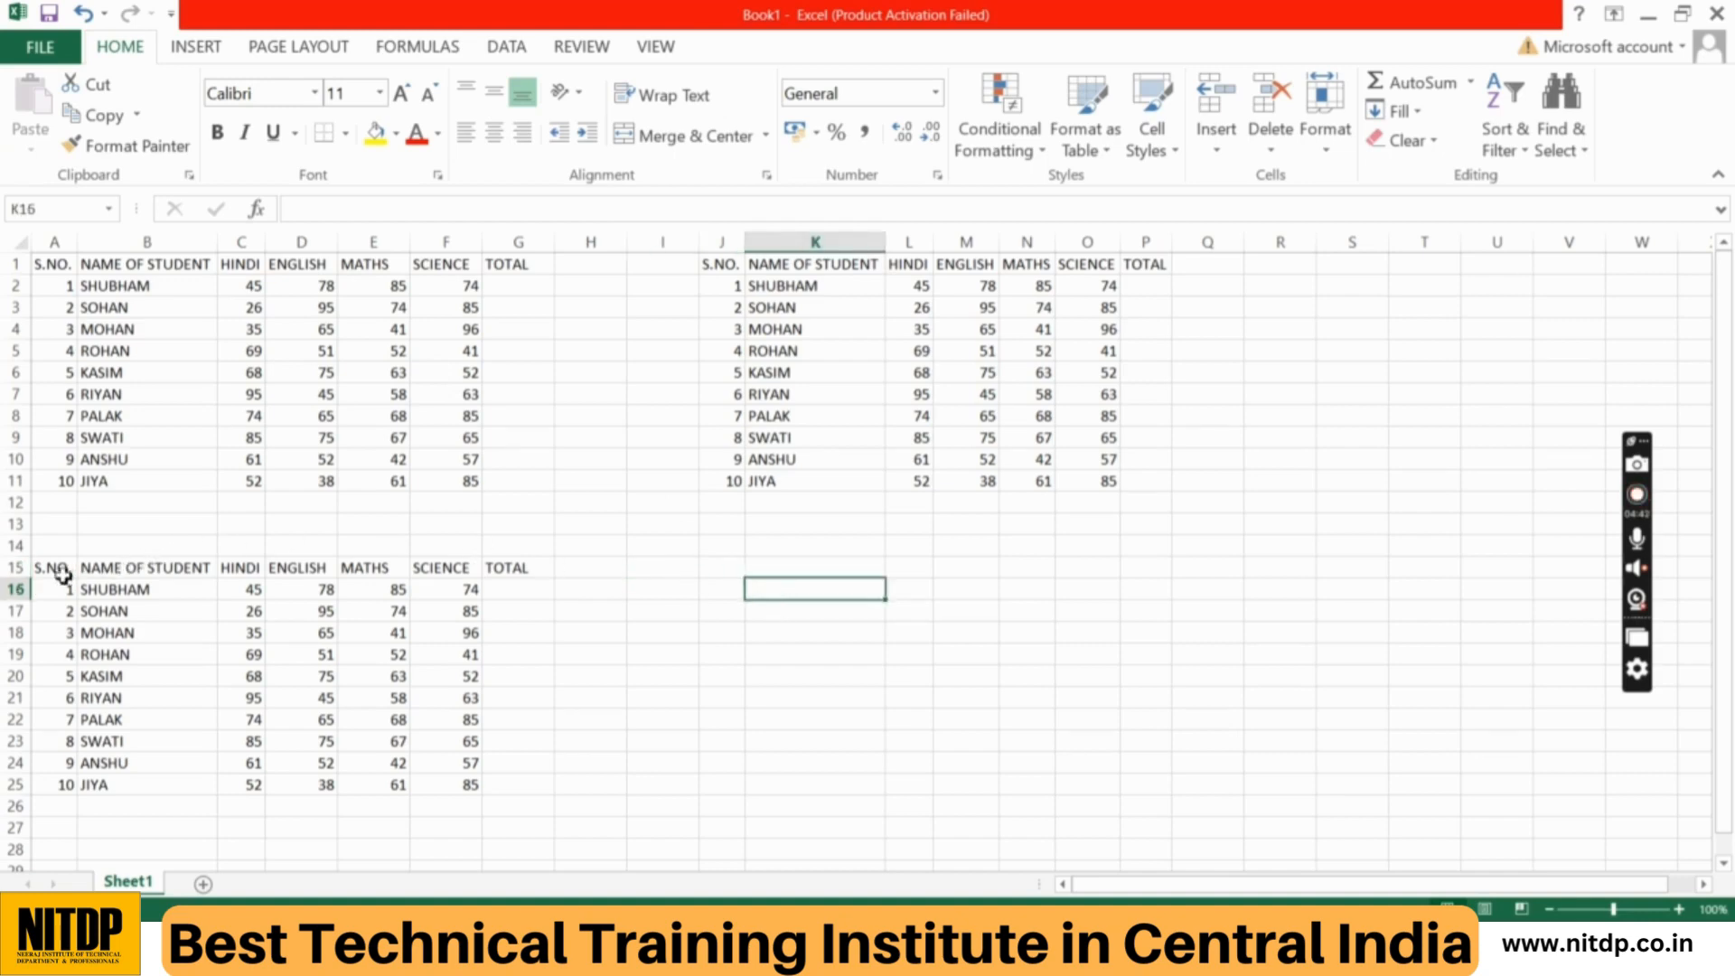
# Step: Cut the marks table in A15:G25 and paste it back starting at cell J15
pyautogui.moveTo(55, 570); pyautogui.dragTo(502, 797)
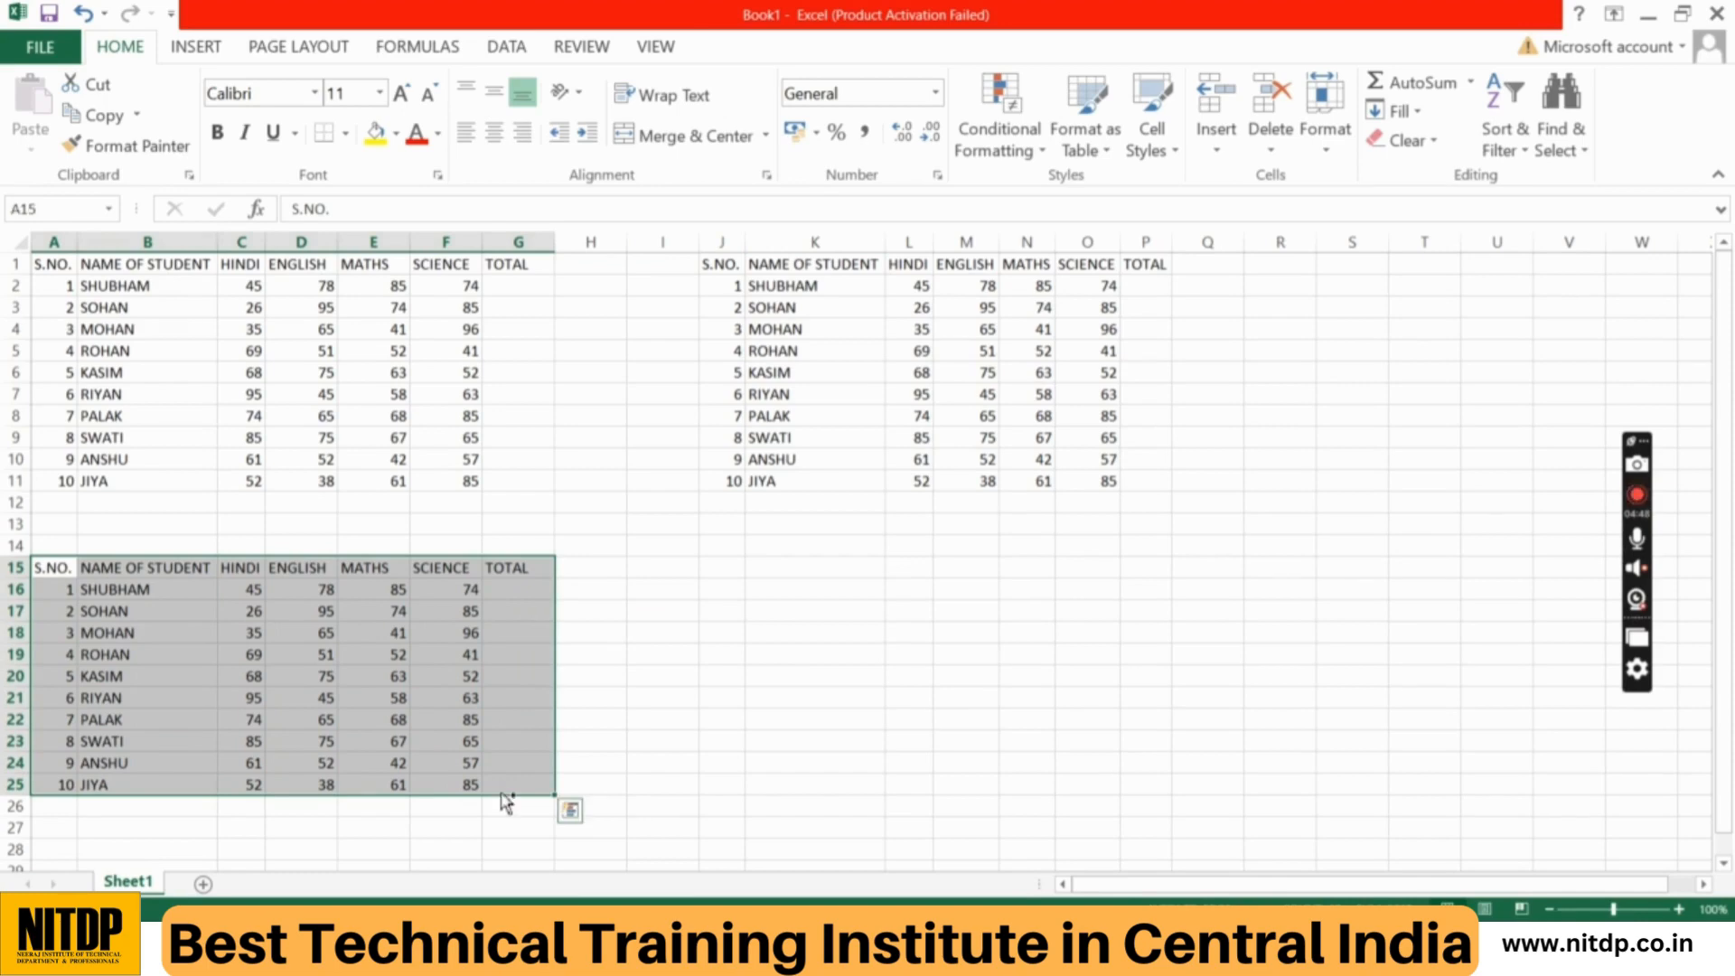
pyautogui.hotkey('ctrl', 'x')
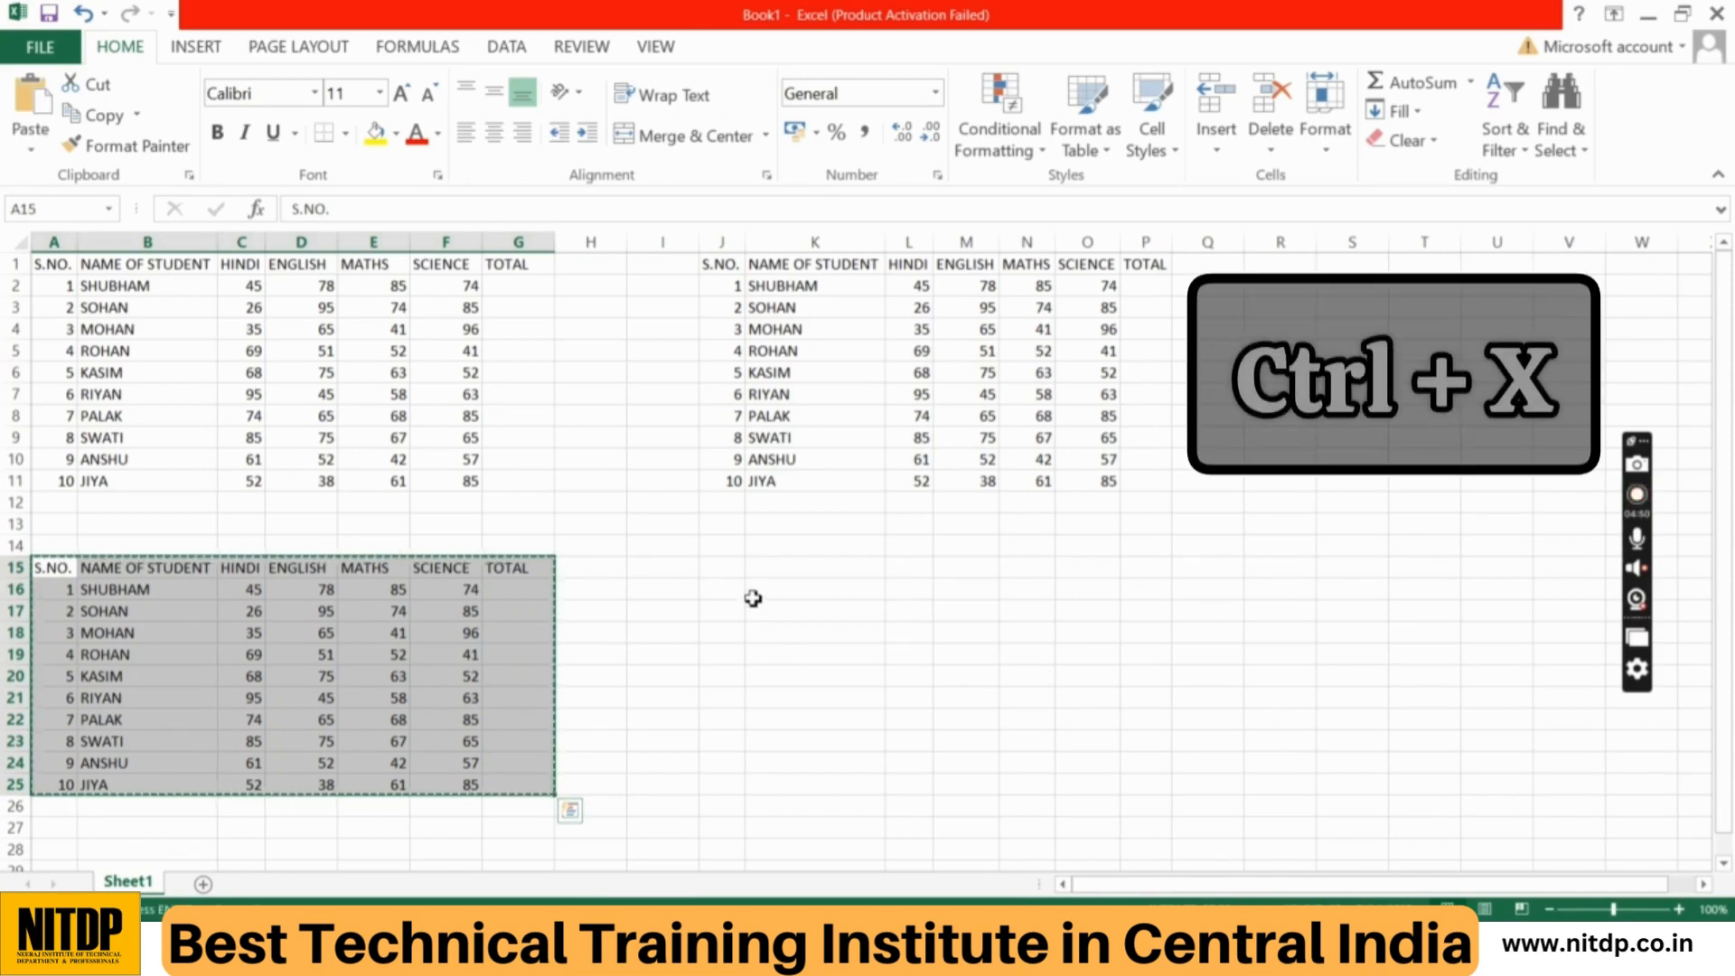
pyautogui.click(735, 569)
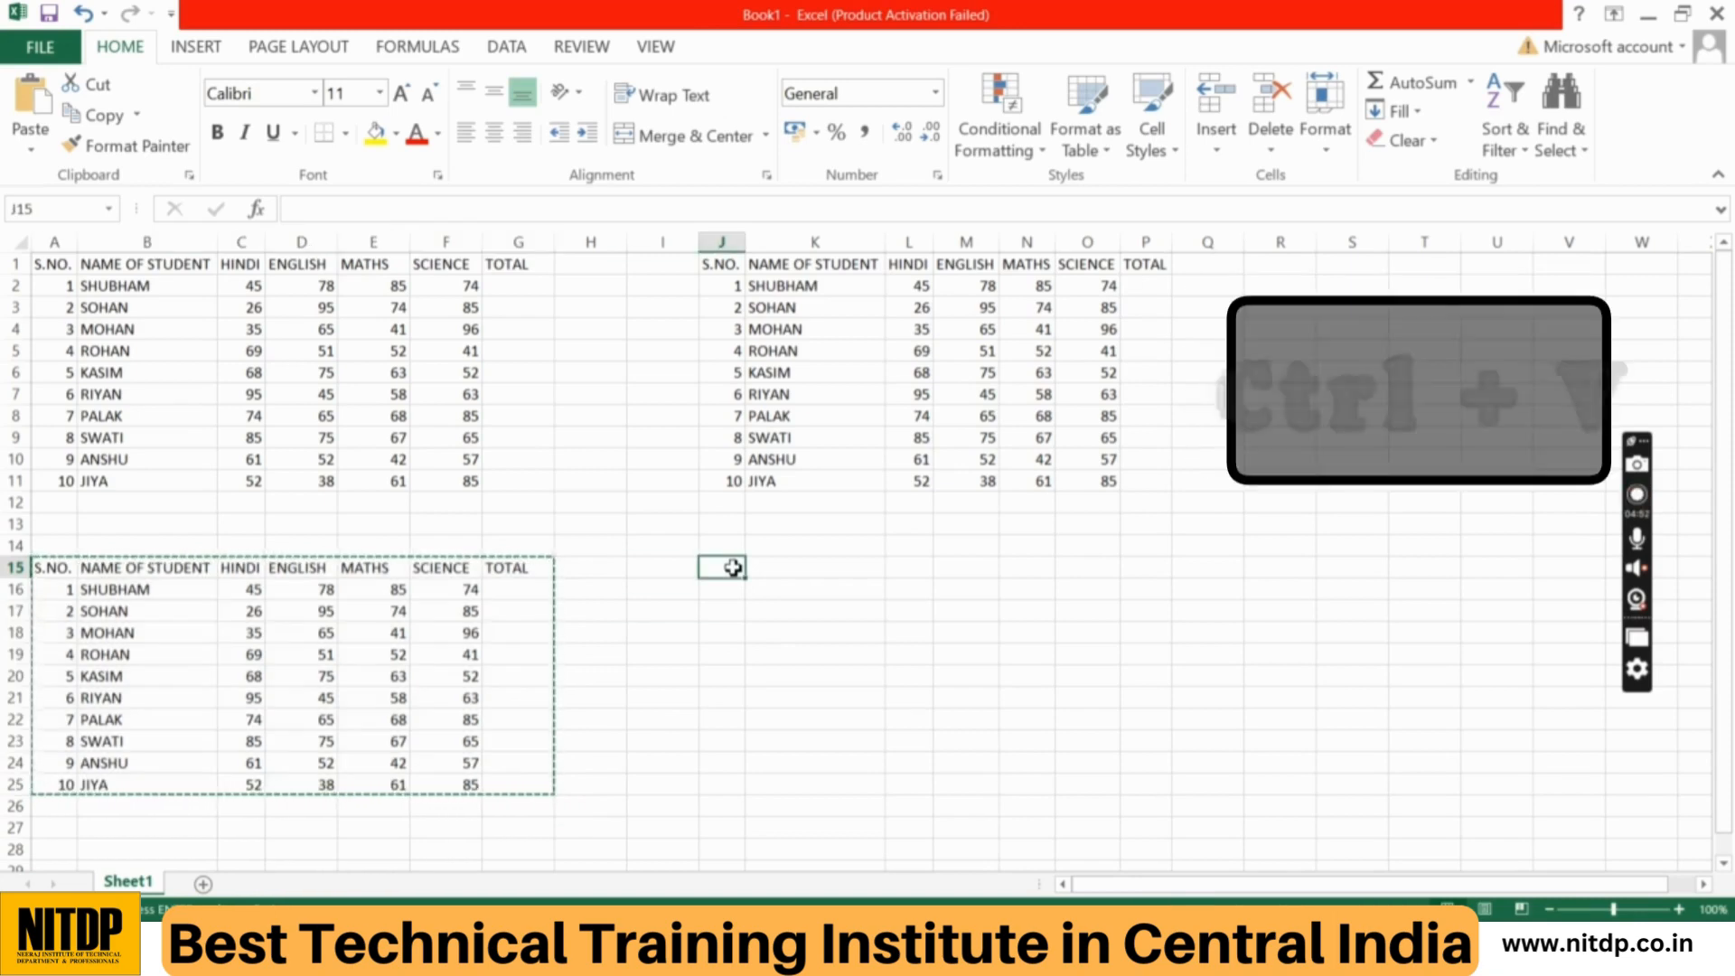
pyautogui.hotkey('ctrl', 'v')
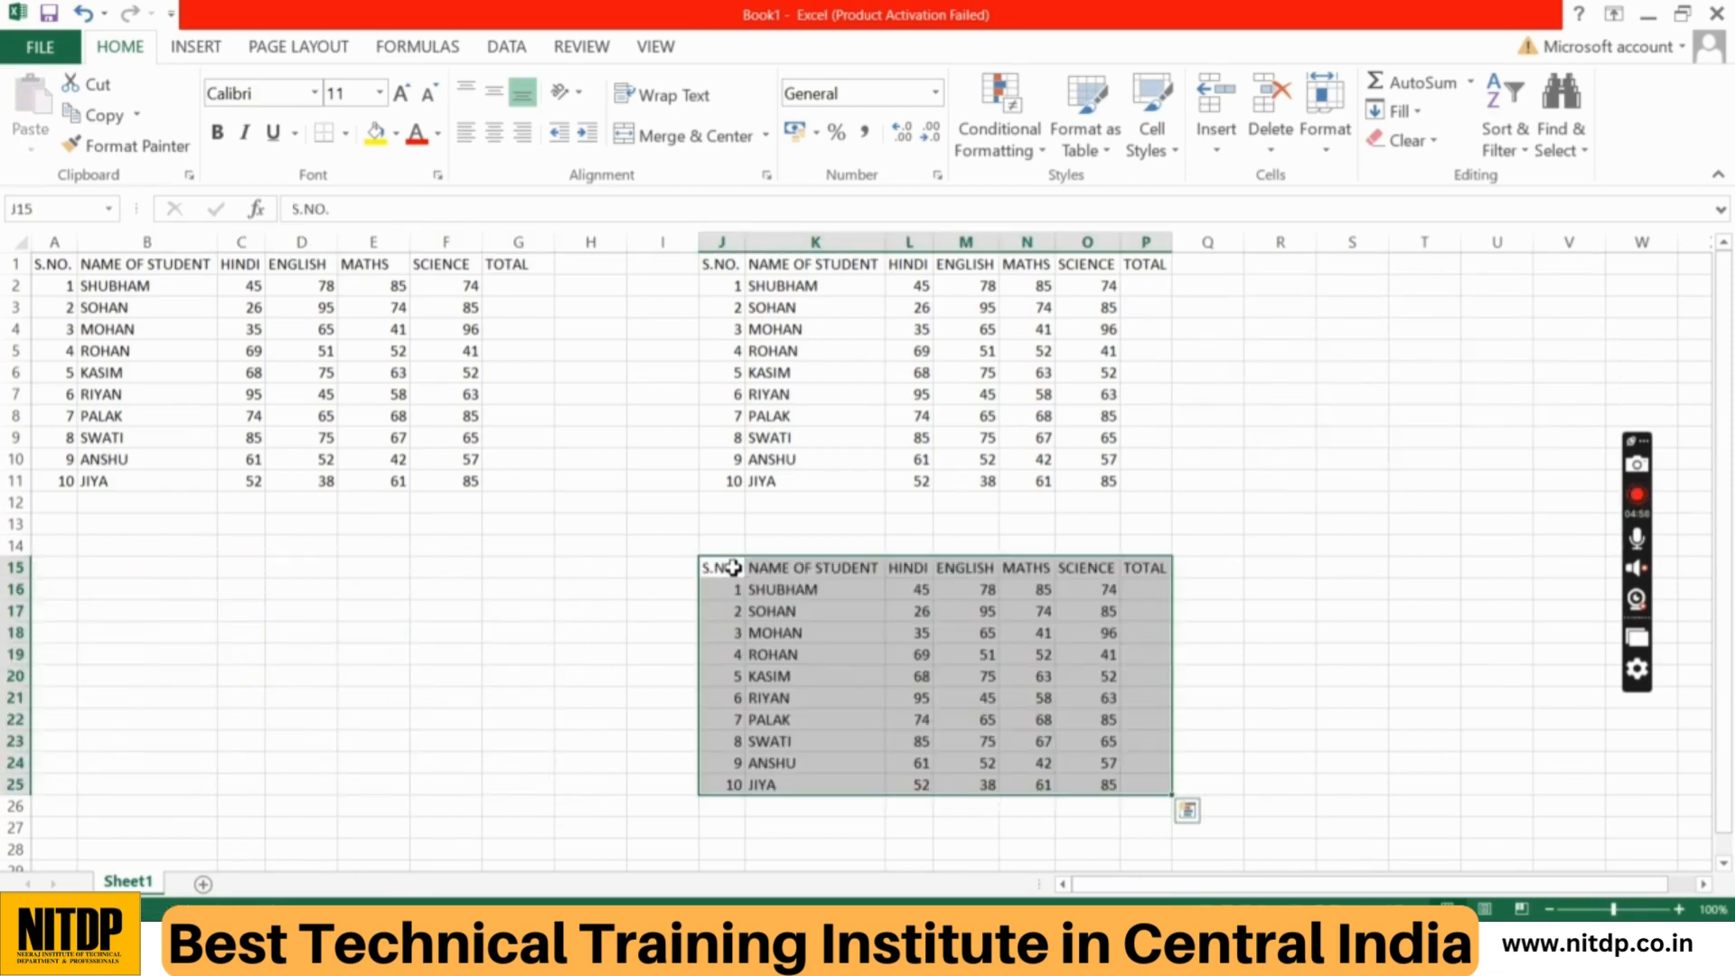
# Step: Copy the marks table in J15:P25 and select cell A14 as the paste destination
pyautogui.hotkey('ctrl', 'c')
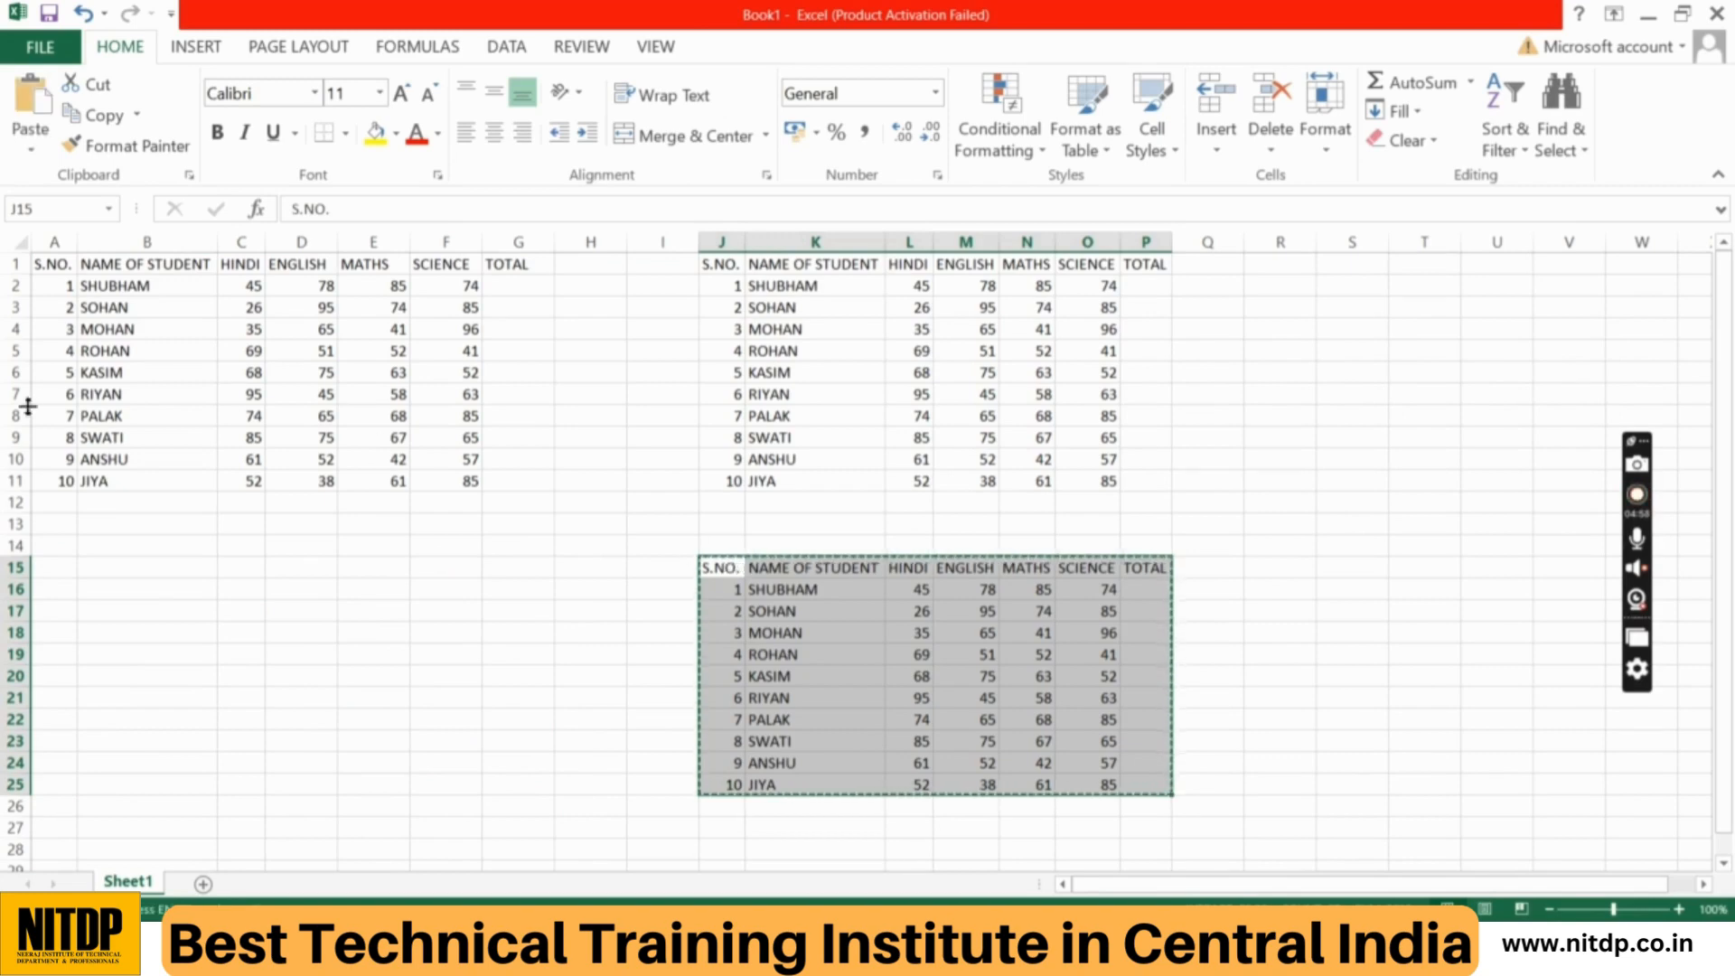
pyautogui.click(60, 547)
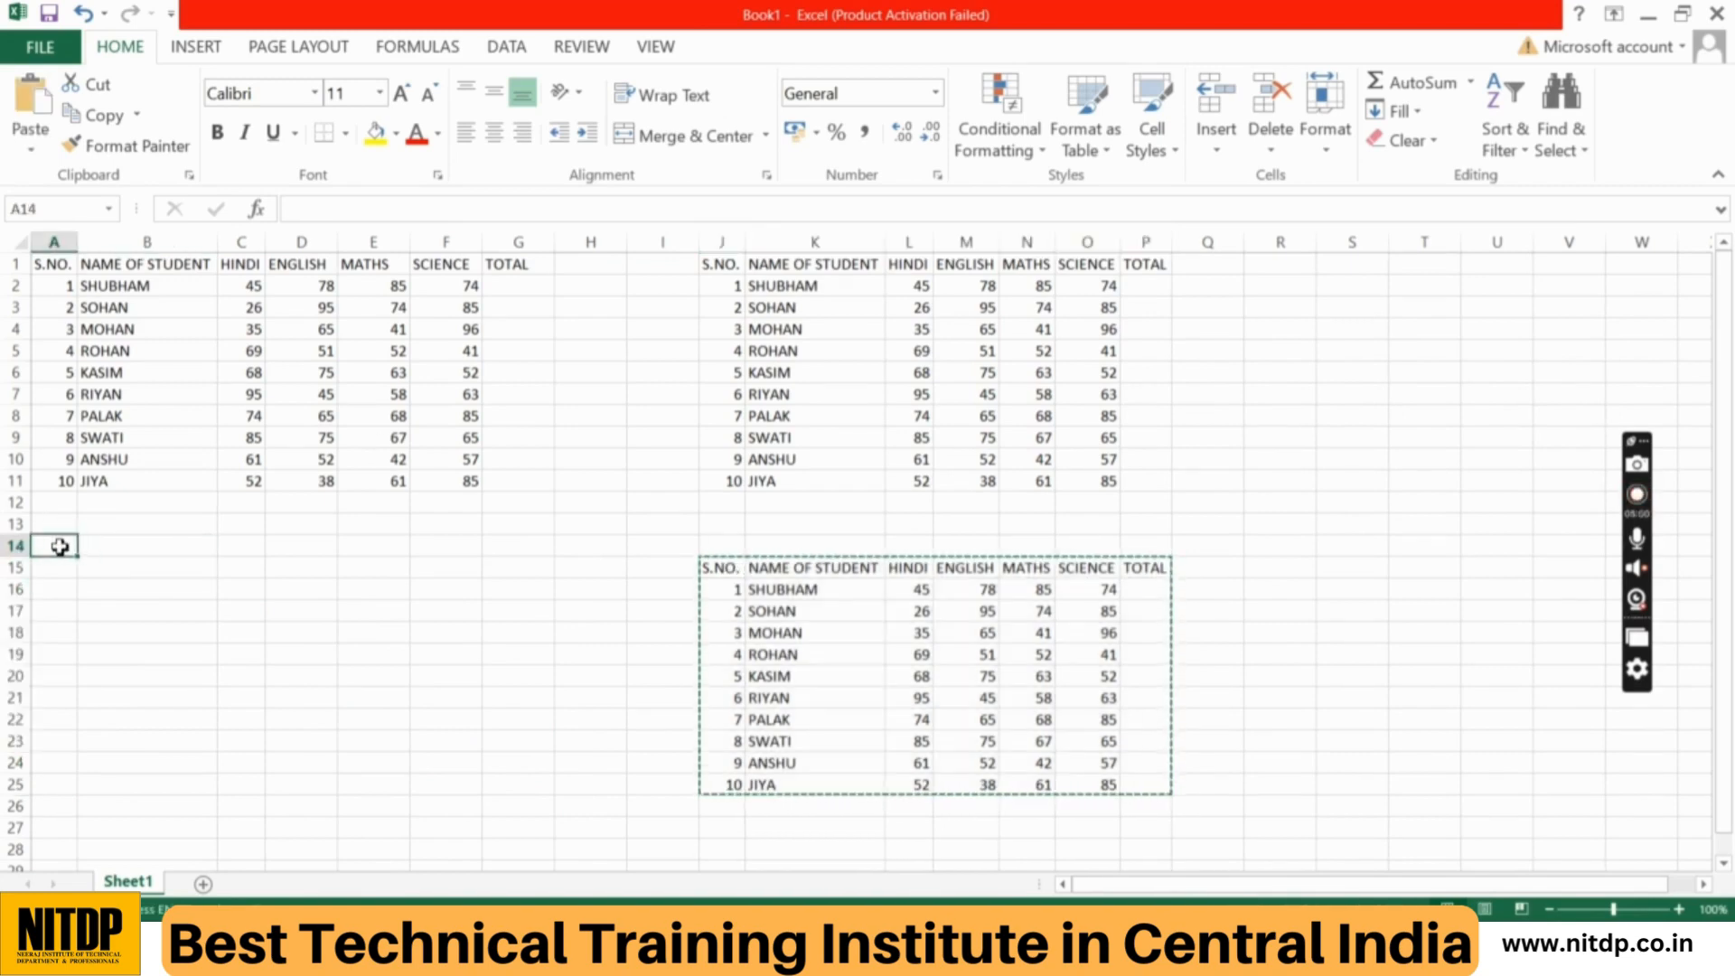